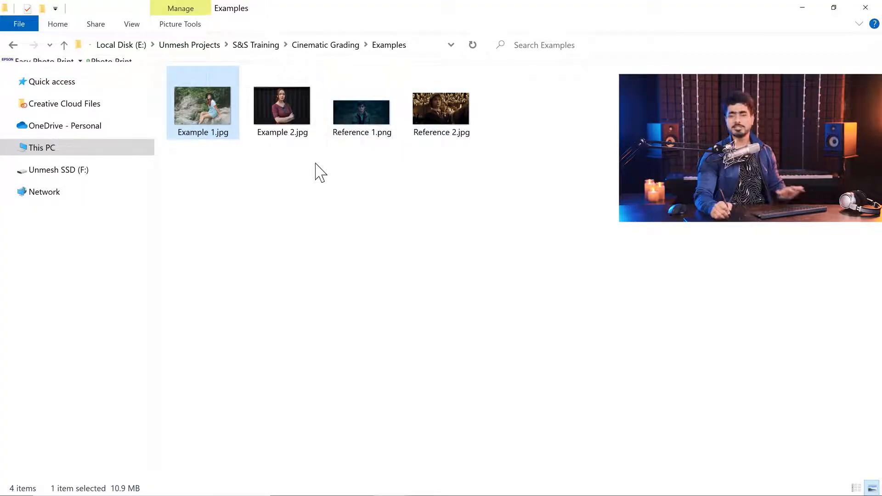
# Place Reference 1.png into the Example 1.jpg document and scale it down into the photo's upper-left corner
pyautogui.moveTo(377, 138); pyautogui.dragTo(146, 168)
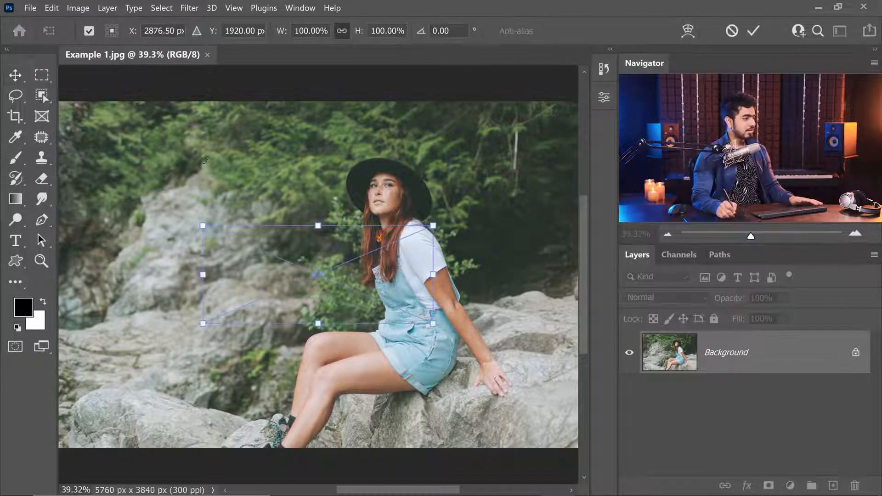
pyautogui.moveTo(368, 269); pyautogui.dragTo(225, 146)
pyautogui.moveTo(288, 200); pyautogui.dragTo(230, 174)
pyautogui.press('Return')
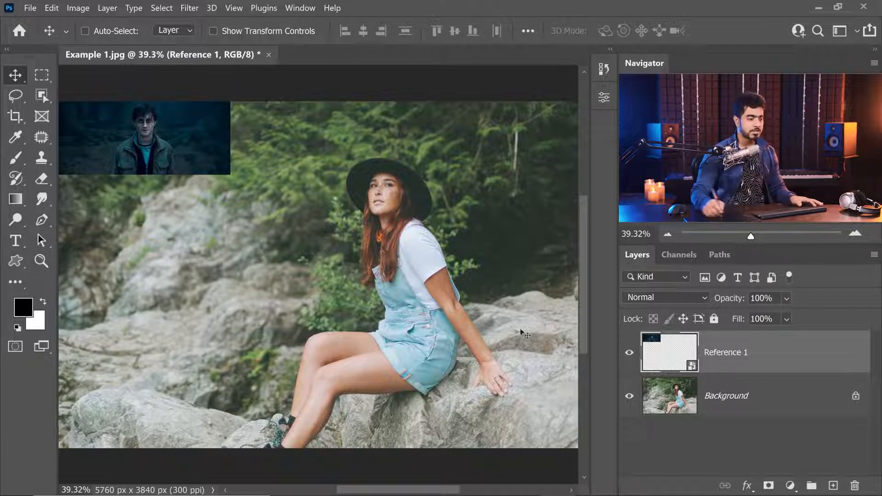
# Add a grey #686868 solid color fill layer above Reference 1 and set its blend mode to Color
pyautogui.click(790, 486)
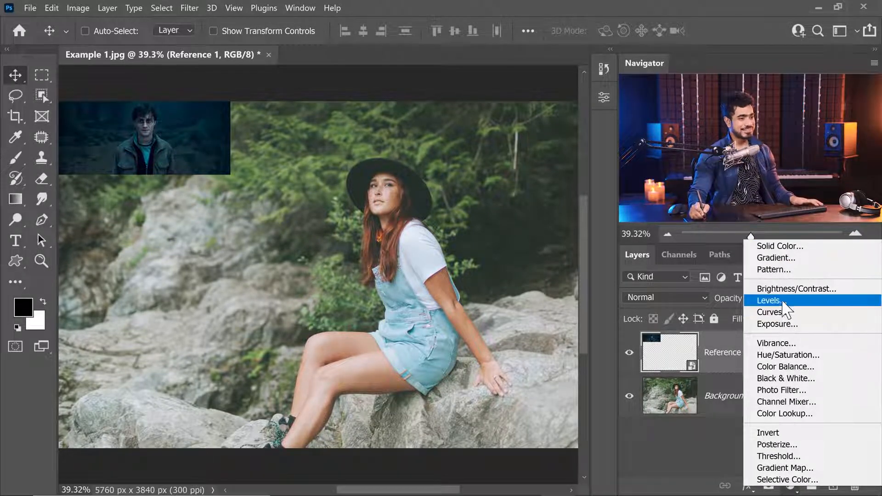
pyautogui.click(792, 250)
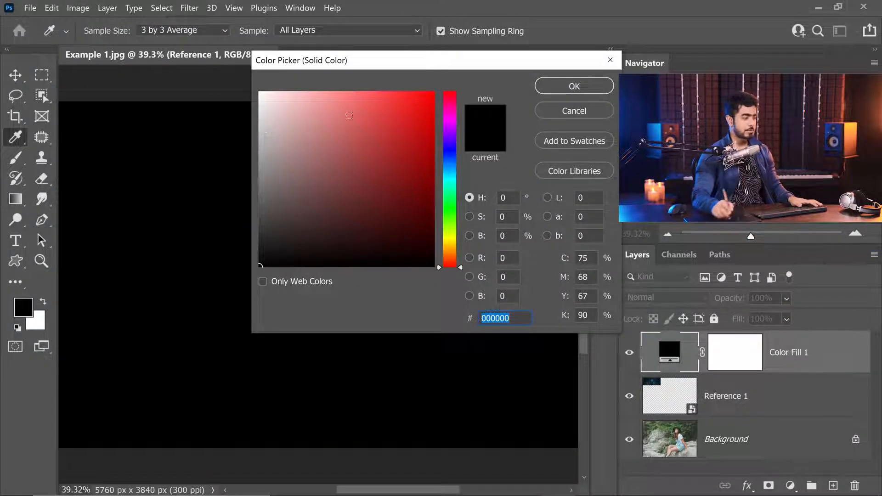
pyautogui.moveTo(276, 91)
pyautogui.mouseDown()
pyautogui.moveTo(276, 105)
pyautogui.moveTo(260, 118)
pyautogui.mouseUp()
pyautogui.moveTo(245, 156)
pyautogui.mouseDown()
pyautogui.moveTo(250, 219)
pyautogui.moveTo(256, 197)
pyautogui.mouseUp()
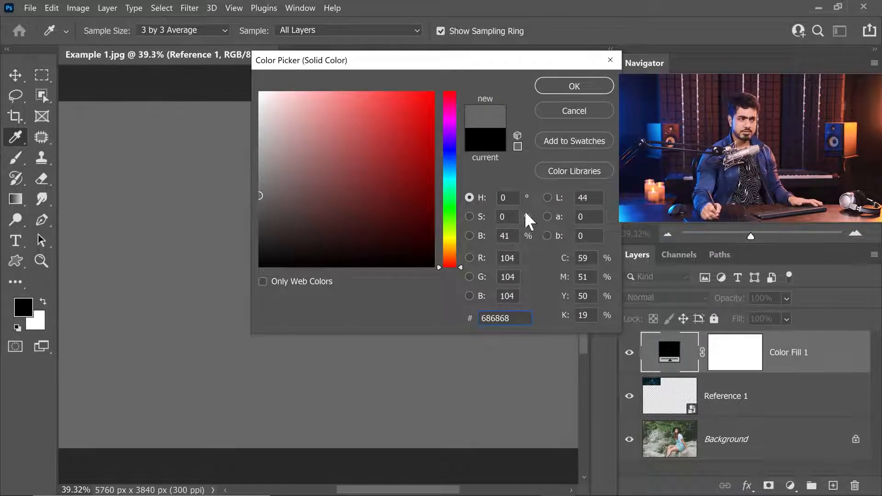
pyautogui.click(574, 86)
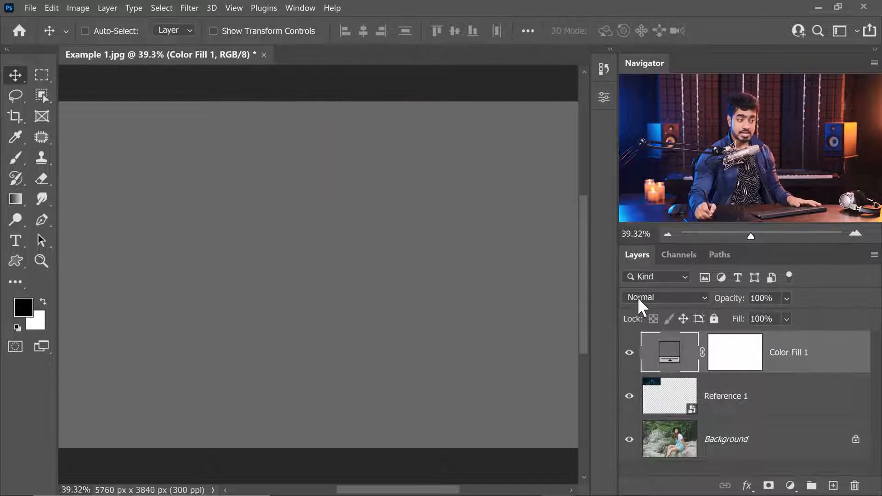
pyautogui.click(640, 298)
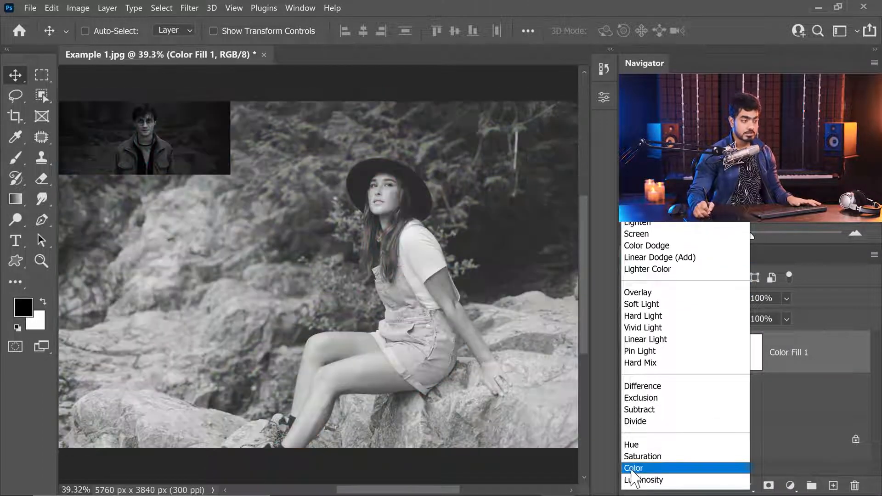
pyautogui.click(633, 469)
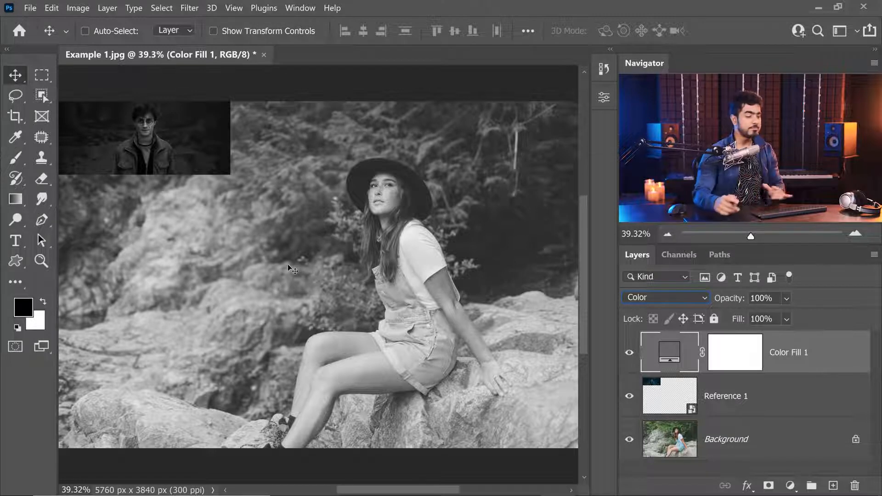
# Hide the Color Fill 1 layer and create an empty layer directly above Reference 1
pyautogui.click(629, 353)
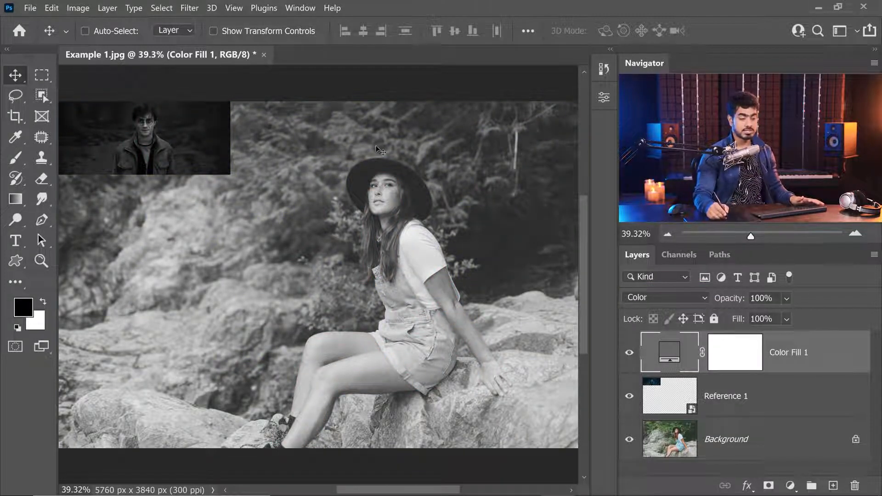
pyautogui.click(725, 396)
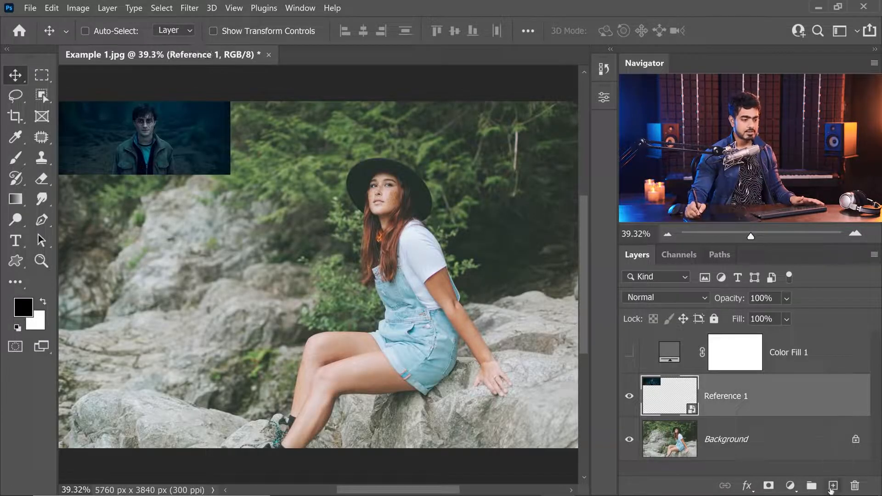
pyautogui.click(833, 485)
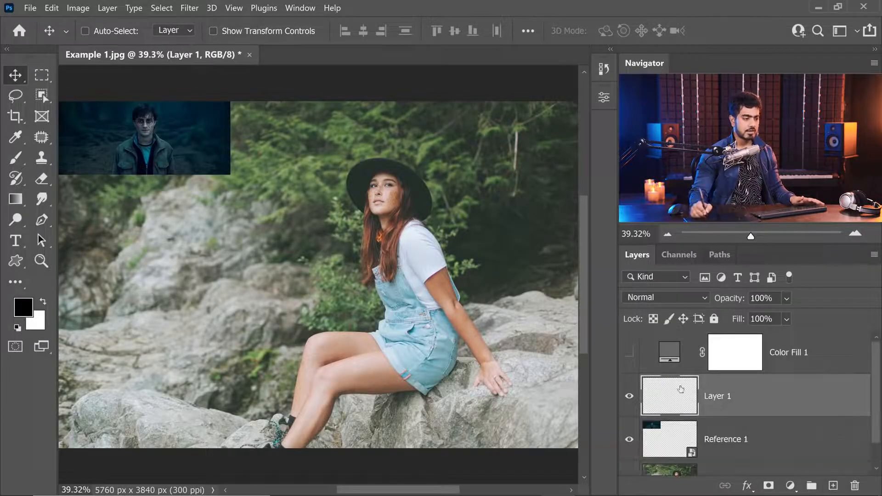
# Edit the Gradient tool's black-to-white gradient, changing the white end stop to yellow #ffe400
pyautogui.click(15, 199)
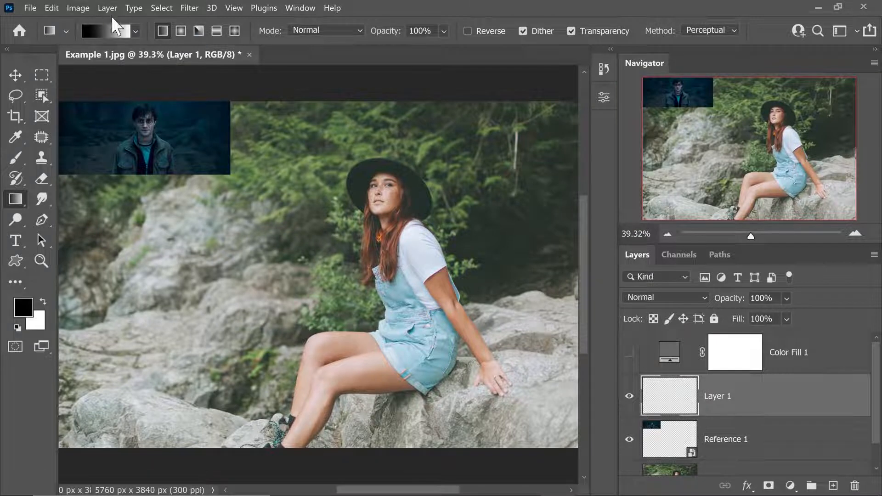
pyautogui.click(110, 31)
pyautogui.click(856, 363)
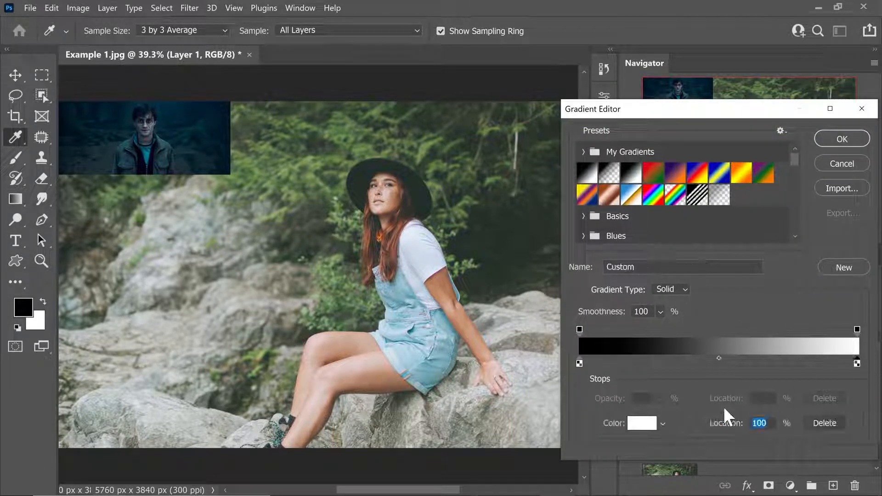
pyautogui.click(638, 424)
pyautogui.moveTo(456, 249); pyautogui.dragTo(447, 63)
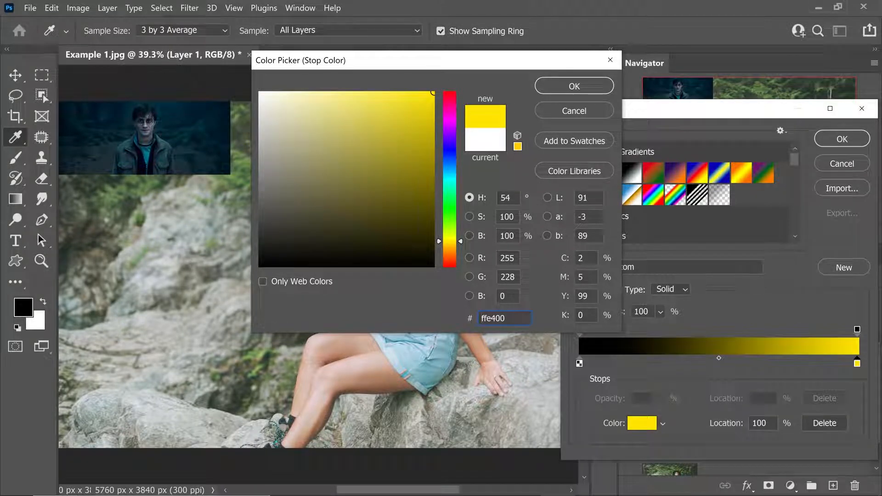
pyautogui.click(577, 91)
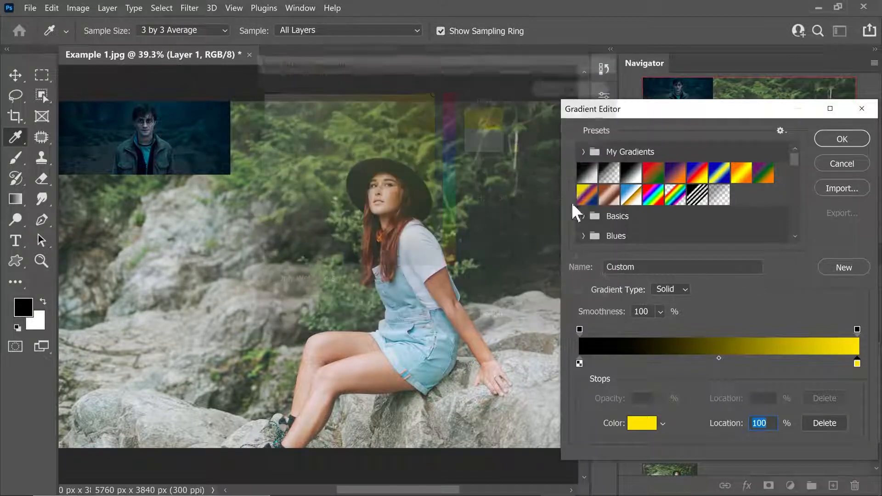
# Set the gradient's starting stop to red #ff0000 and fill the empty layer vertically, red at the bottom edge and yellow at the top
pyautogui.click(579, 363)
pyautogui.click(641, 422)
pyautogui.moveTo(396, 144); pyautogui.dragTo(449, 46)
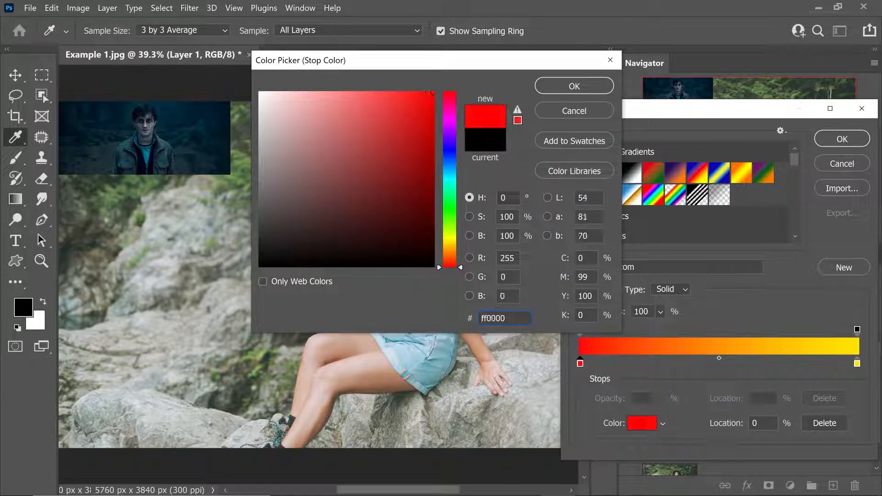
pyautogui.click(574, 86)
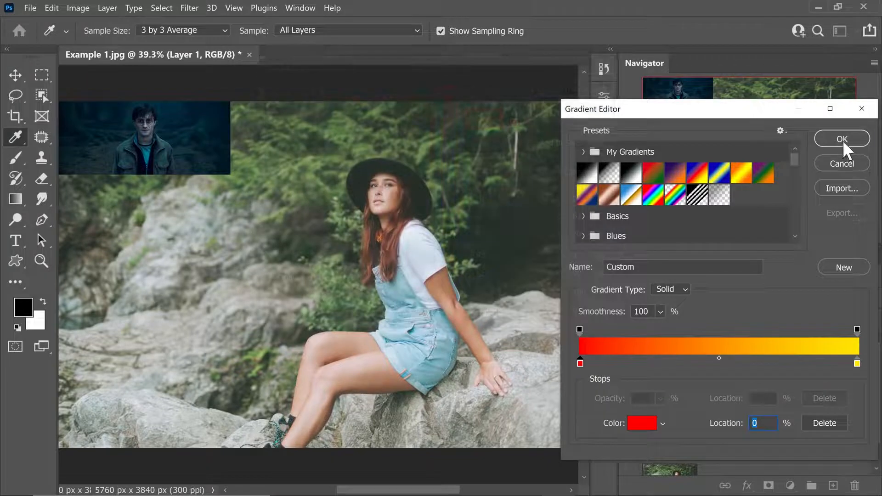
pyautogui.click(841, 139)
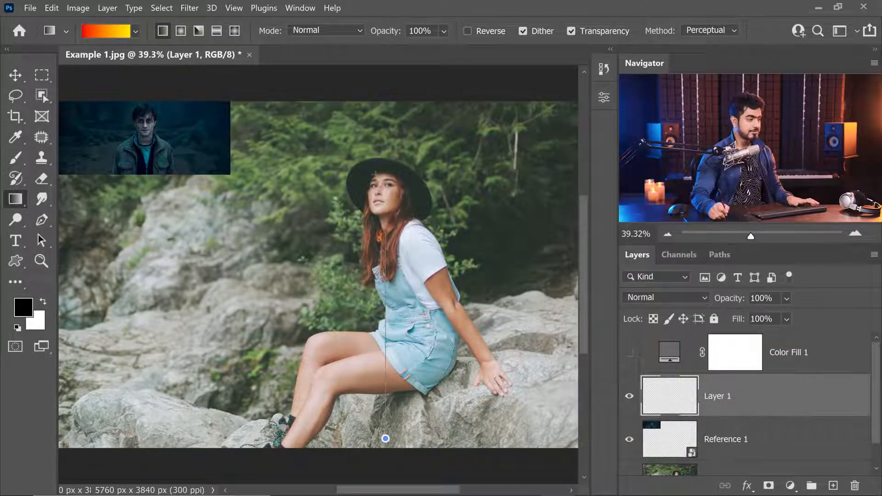
pyautogui.moveTo(352, 446); pyautogui.dragTo(351, 103)
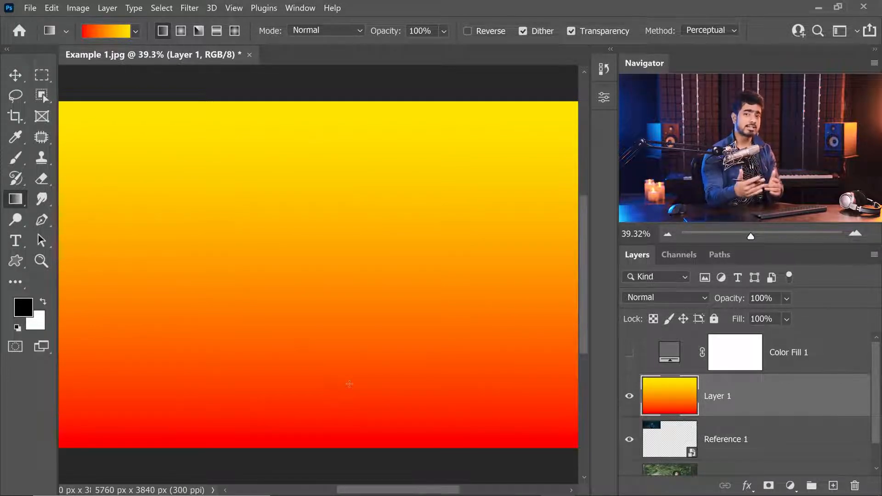
# Add a Hue/Saturation adjustment above the gradient layer with Saturation set to -100
pyautogui.click(790, 486)
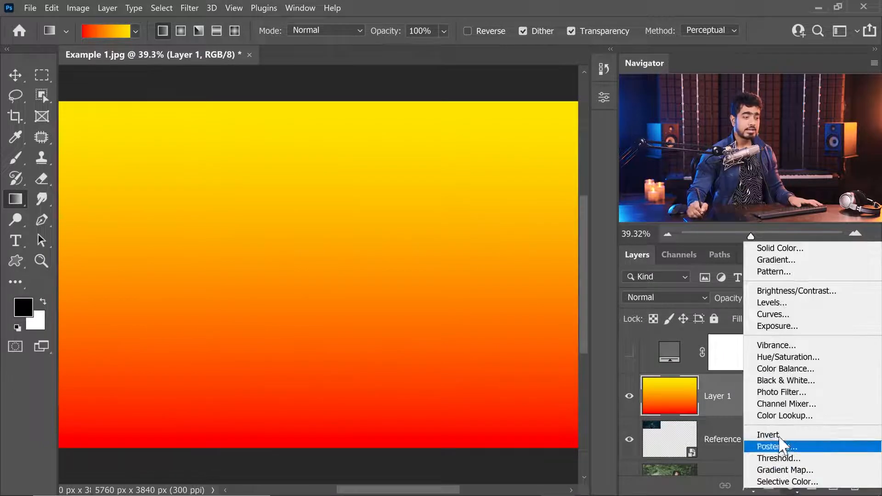
pyautogui.click(765, 357)
pyautogui.moveTo(469, 229); pyautogui.dragTo(375, 229)
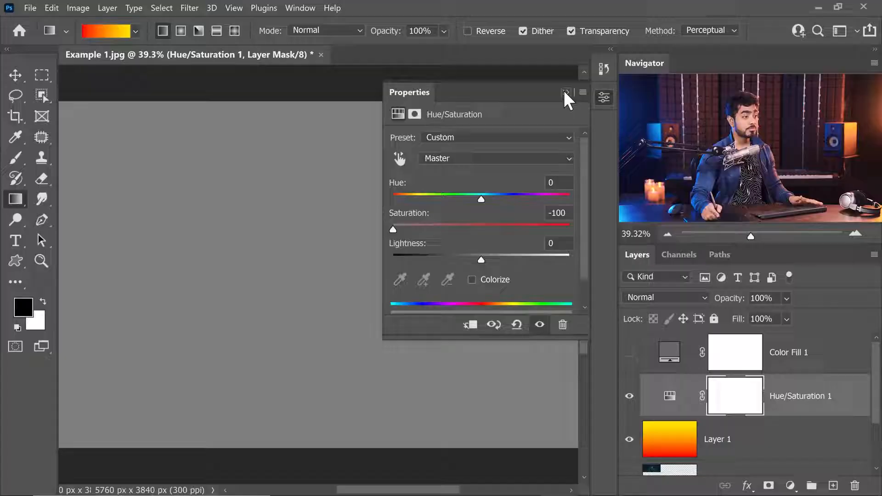
pyautogui.click(563, 90)
# Delete the Hue/Saturation adjustment and the gradient layer, and make the Color Fill 1 layer visible again
pyautogui.moveTo(843, 396); pyautogui.dragTo(854, 485)
pyautogui.click(797, 371)
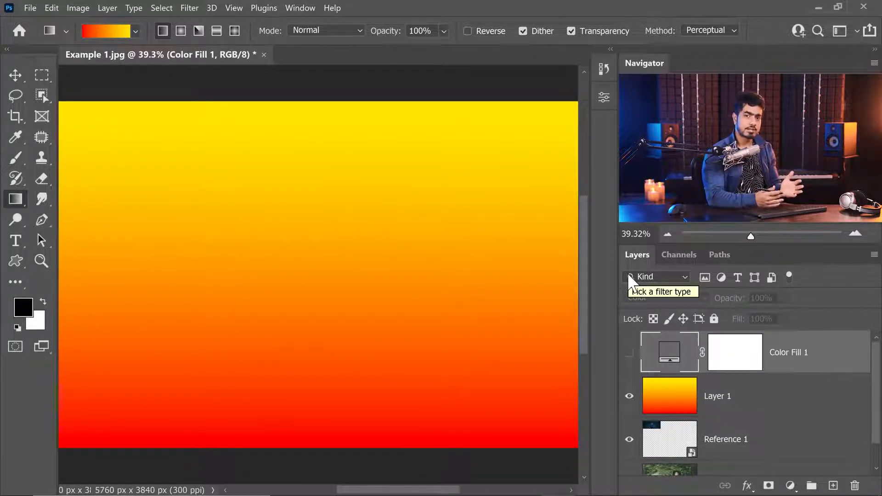
pyautogui.click(629, 353)
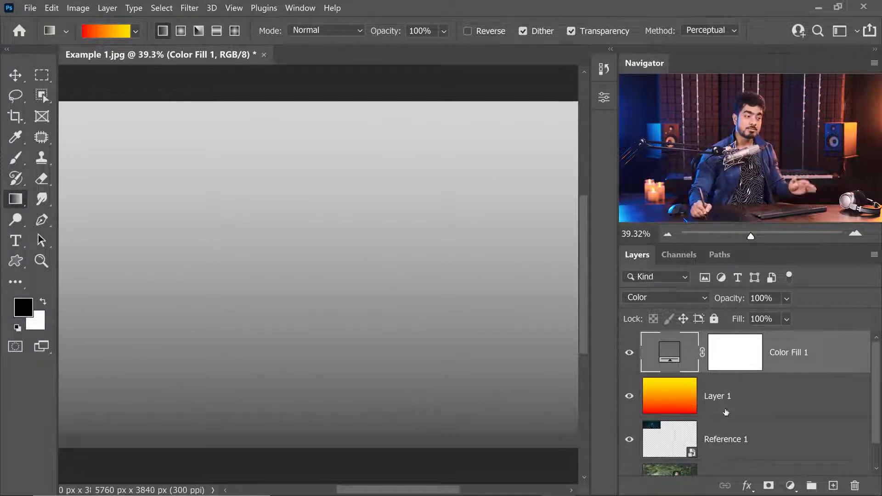
pyautogui.moveTo(764, 401); pyautogui.dragTo(854, 486)
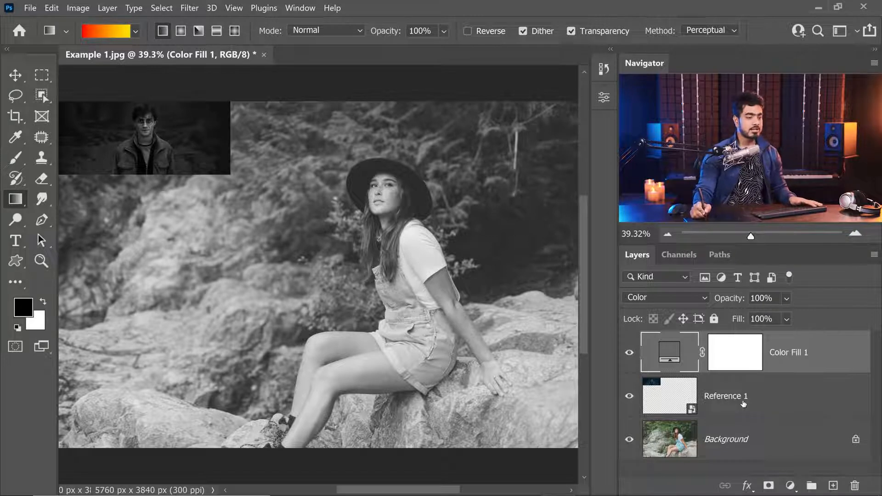
# Add a Curves adjustment layer and move it below Reference 1, directly above the Background
pyautogui.click(749, 397)
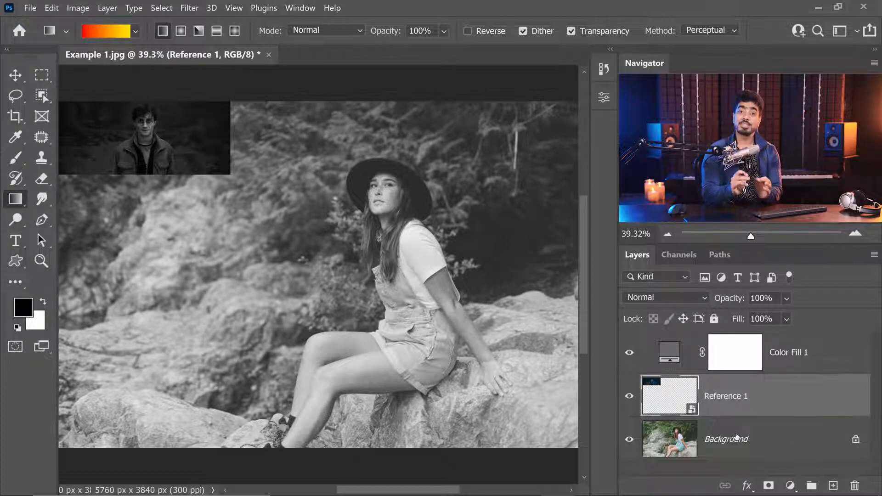
pyautogui.click(791, 486)
pyautogui.click(771, 309)
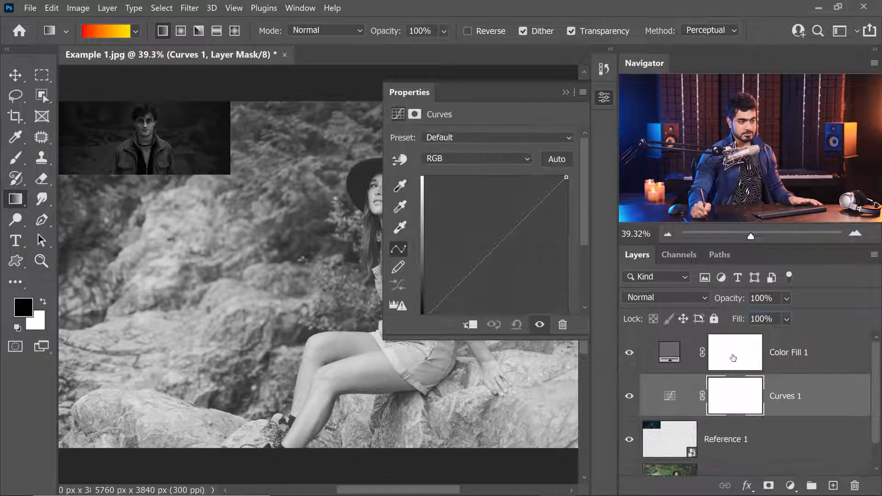
pyautogui.click(565, 92)
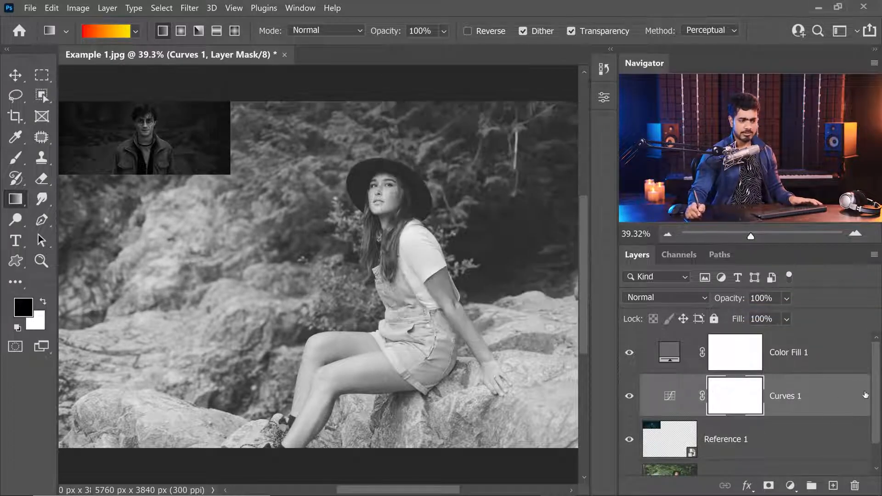
pyautogui.scroll(-1, 876, 409)
pyautogui.moveTo(800, 367); pyautogui.dragTo(741, 418)
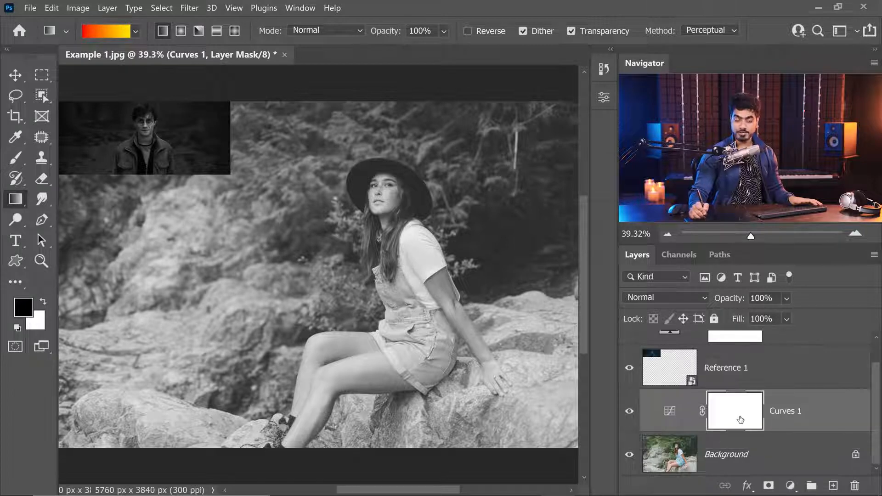
# Open the Curves 1 adjustment's properties and enlarge them to show the whole graph with its input and output values
pyautogui.click(790, 485)
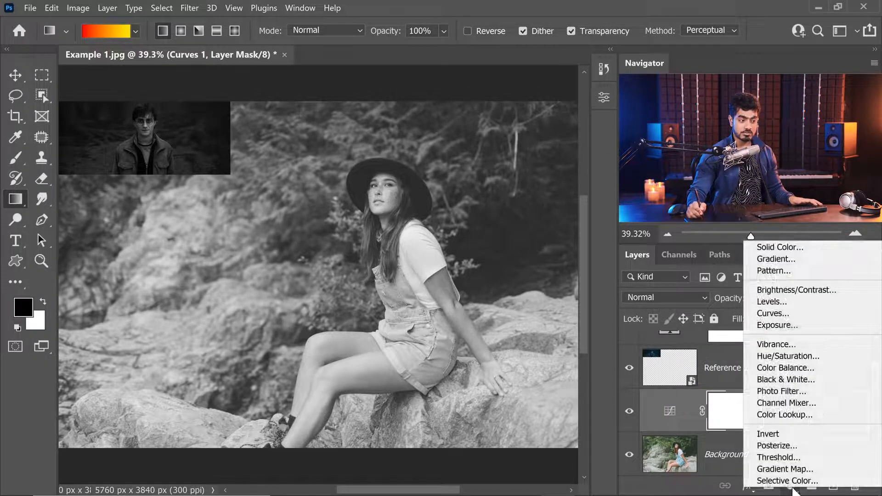
pyautogui.click(670, 419)
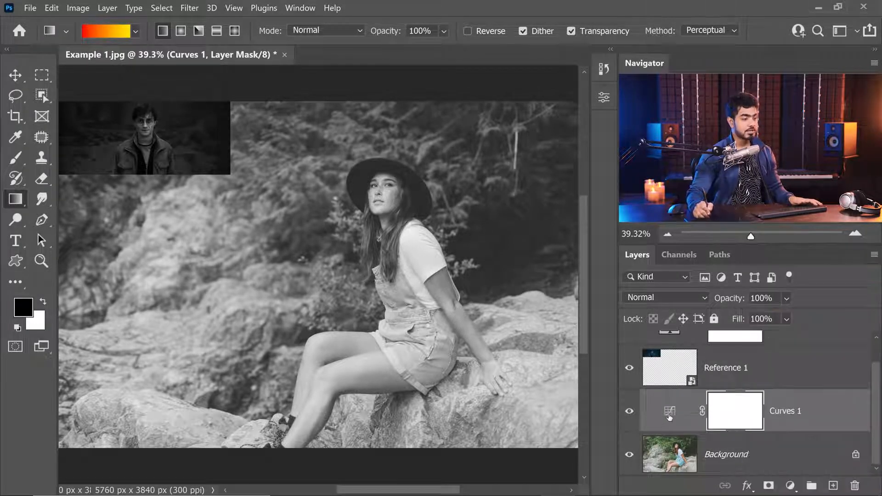
pyautogui.doubleClick(672, 417)
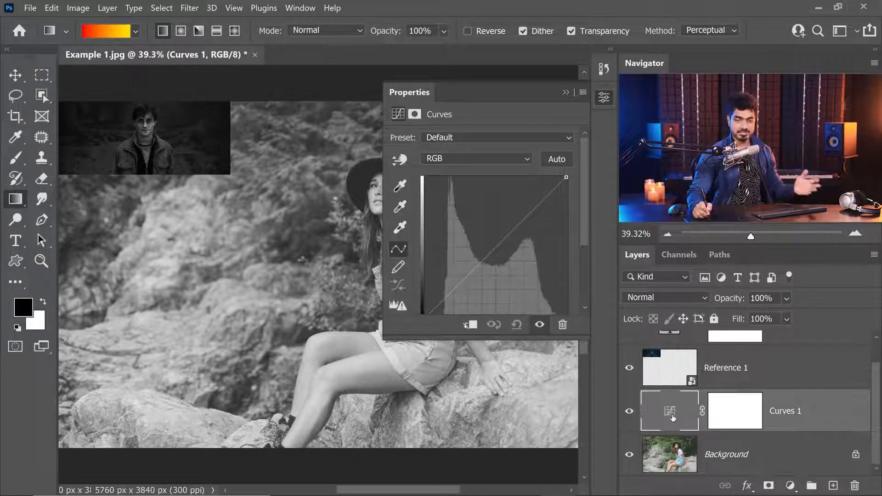
pyautogui.moveTo(351, 211); pyautogui.dragTo(286, 267)
pyautogui.moveTo(501, 340); pyautogui.dragTo(504, 397)
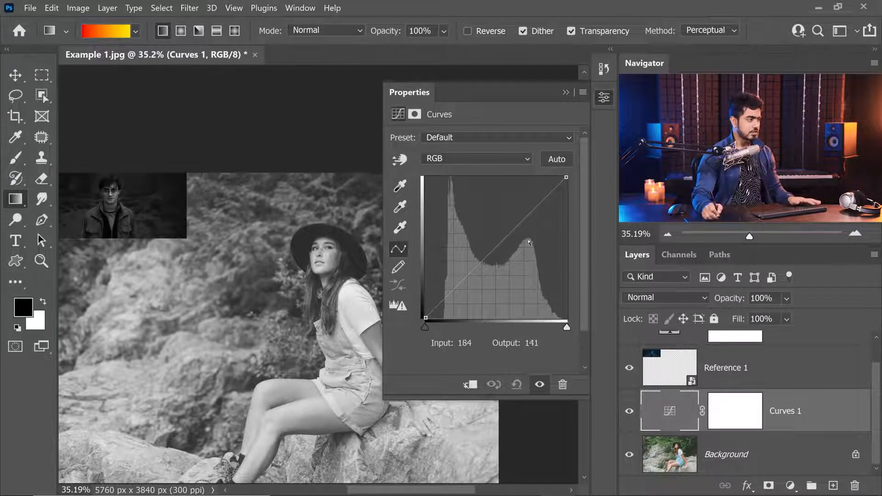
# Try darkening the photo with an RGB curve point at input 181, output 110, and remove the point
pyautogui.moveTo(520, 225); pyautogui.dragTo(525, 257)
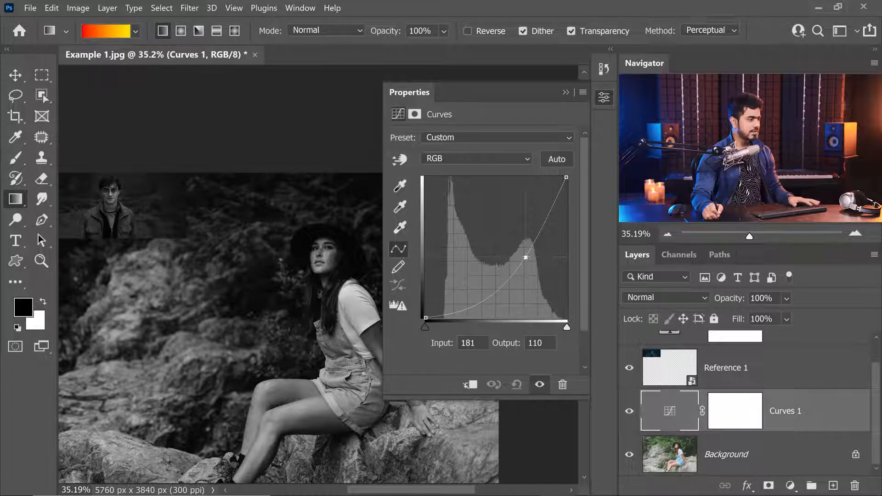
pyautogui.moveTo(252, 272); pyautogui.dragTo(299, 276)
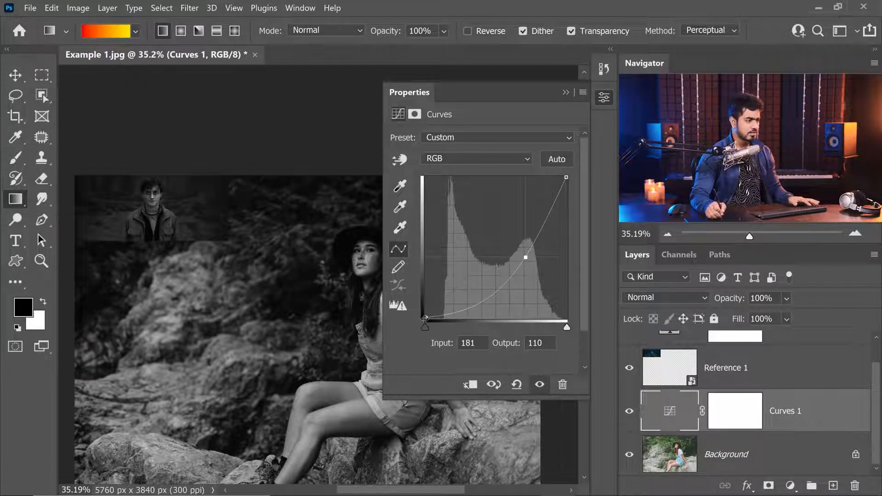
pyautogui.moveTo(526, 257); pyautogui.dragTo(471, 80)
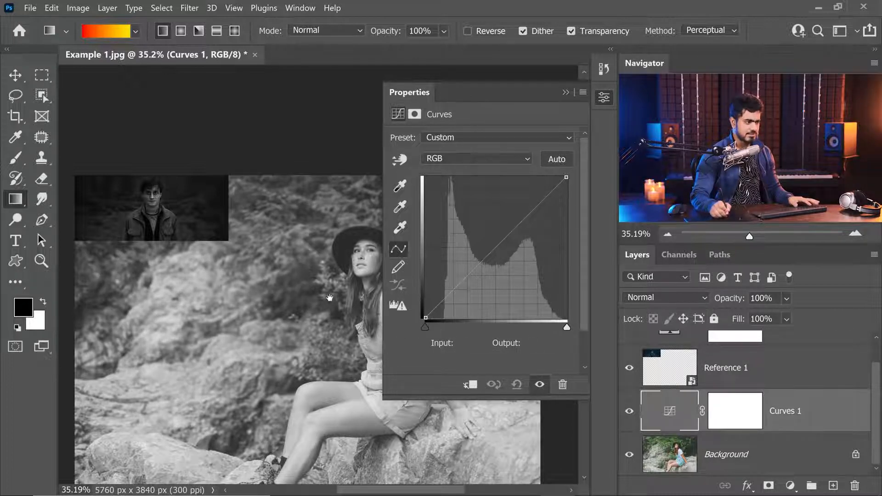
# Darken the photo in Curves 1 by shifting the black input point inward and placing an RGB point at input 190, output 125
pyautogui.moveTo(333, 301); pyautogui.dragTo(245, 290)
pyautogui.moveTo(324, 229)
pyautogui.mouseDown()
pyautogui.moveTo(350, 229)
pyautogui.moveTo(321, 231)
pyautogui.mouseUp()
pyautogui.moveTo(289, 262); pyautogui.dragTo(325, 290)
pyautogui.moveTo(424, 327); pyautogui.dragTo(437, 331)
pyautogui.moveTo(513, 236); pyautogui.dragTo(531, 248)
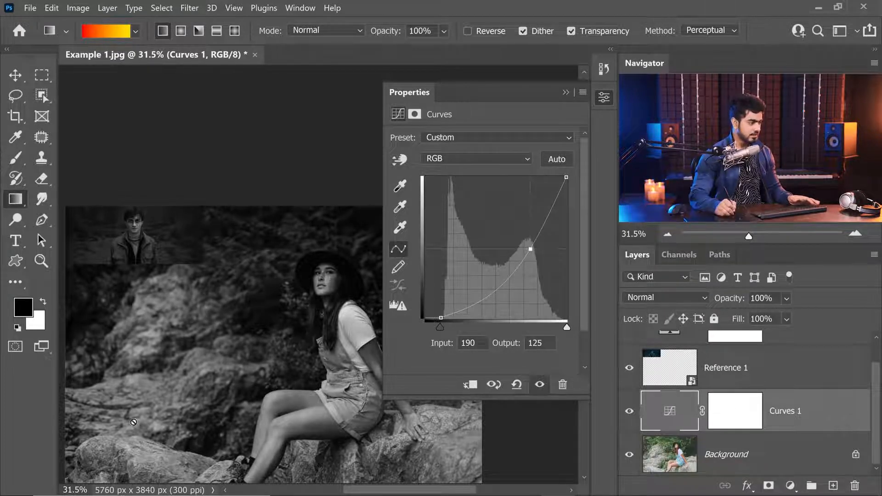
# Sample the foreground rock with on-image adjustment, replace the 190/125 point with a higher highlight point, and add one at input 120, output 37
pyautogui.click(400, 158)
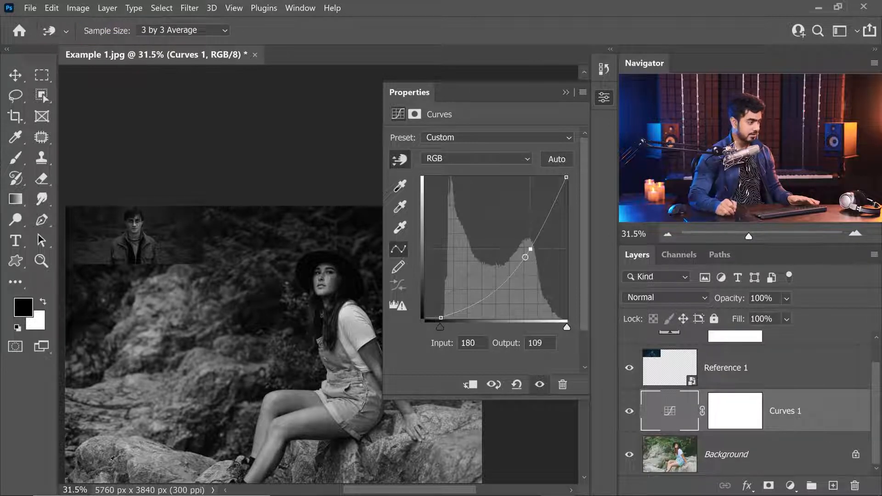
pyautogui.moveTo(145, 448); pyautogui.dragTo(146, 451)
pyautogui.click(532, 250)
pyautogui.press('Delete')
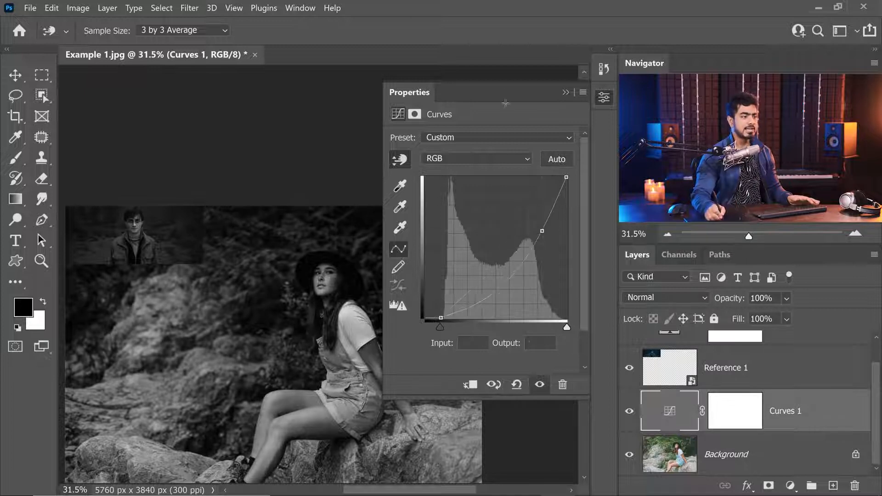
pyautogui.moveTo(543, 232); pyautogui.dragTo(546, 232)
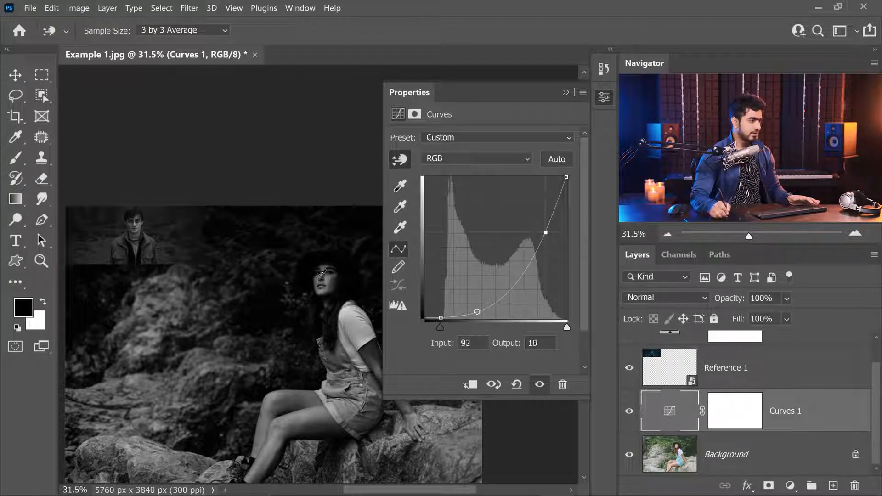
pyautogui.moveTo(497, 300); pyautogui.dragTo(492, 298)
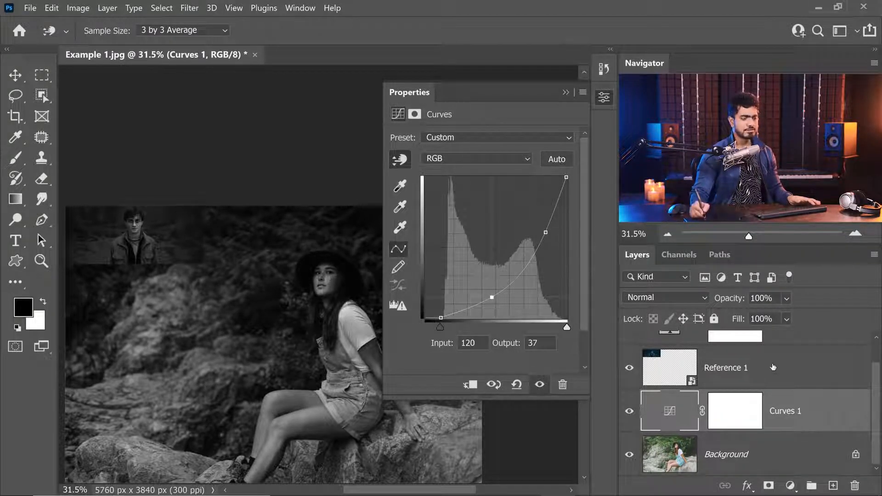
# Add a second Curves adjustment layer above Curves 1, with its RGB curve left straight
pyautogui.click(790, 485)
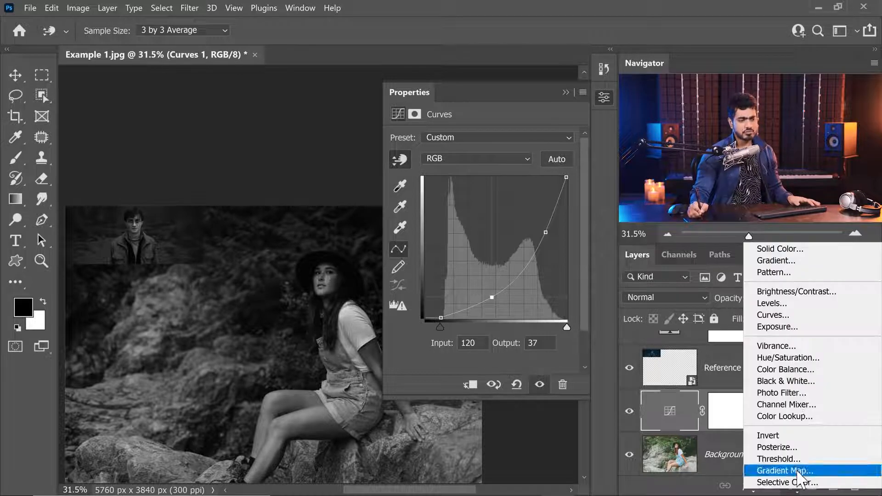
pyautogui.click(813, 316)
pyautogui.press('g')
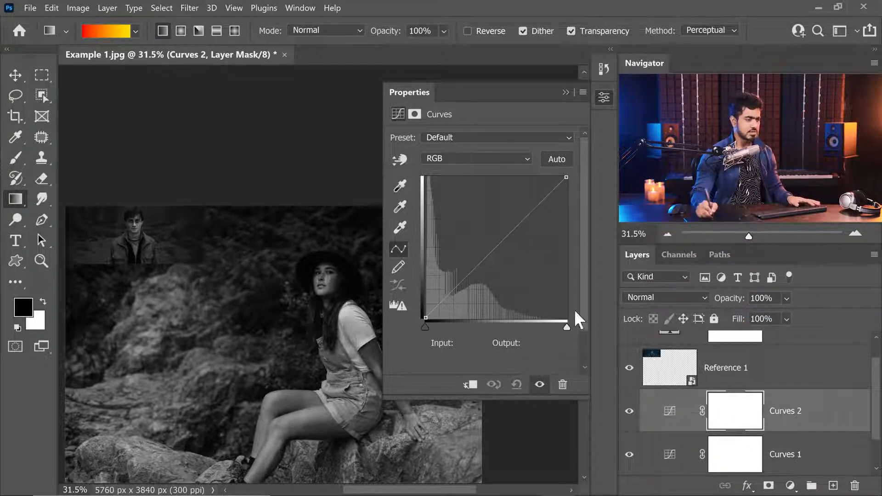
pyautogui.click(505, 244)
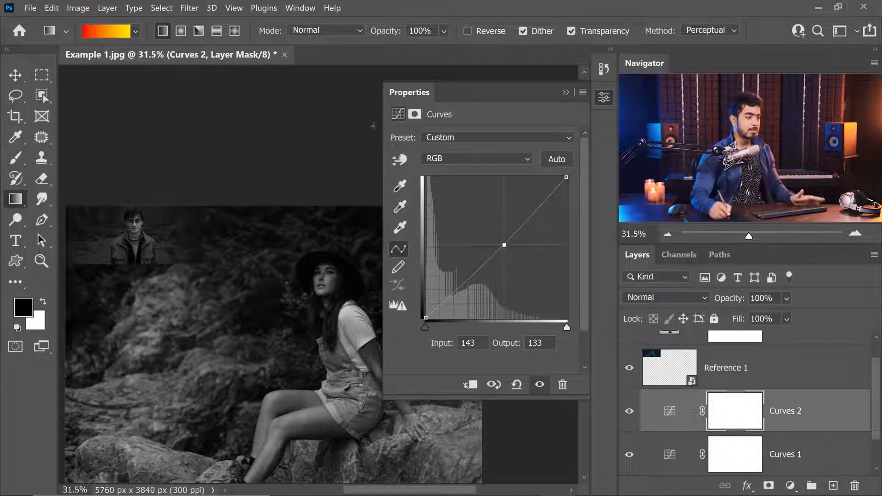
pyautogui.moveTo(504, 245); pyautogui.dragTo(439, 90)
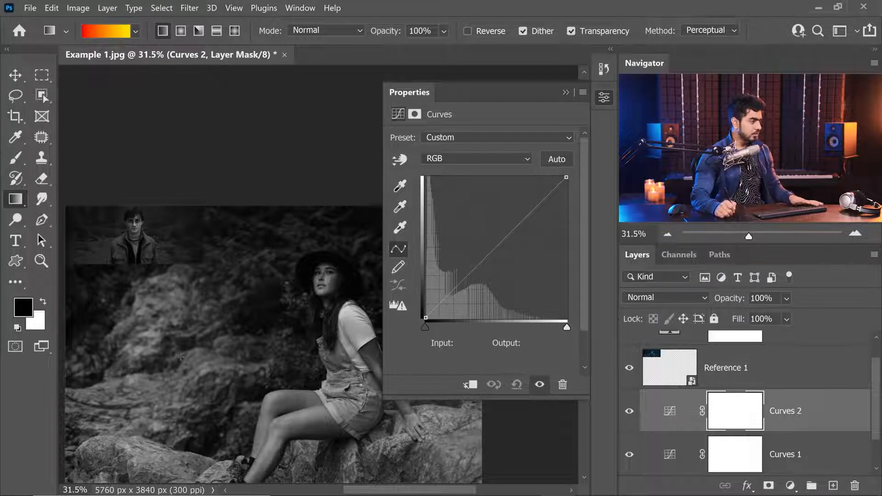
# Darken the foreground rock in Curves 2 with on-image adjustment, bringing the RGB point to input 133, output 96
pyautogui.click(399, 159)
pyautogui.click(147, 451)
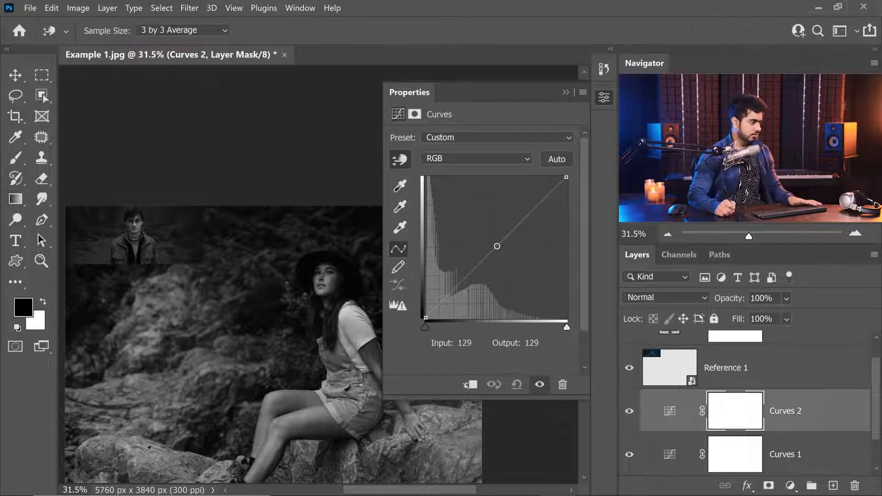
pyautogui.moveTo(147, 451); pyautogui.dragTo(154, 478)
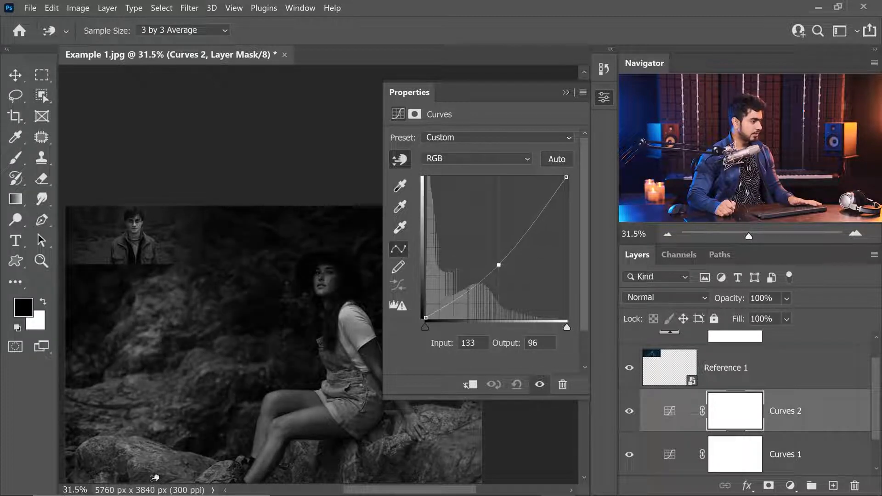
# Dock the Curves properties next to the tools so they no longer cover the photo, and fit the image in view
pyautogui.moveTo(233, 281); pyautogui.dragTo(228, 204)
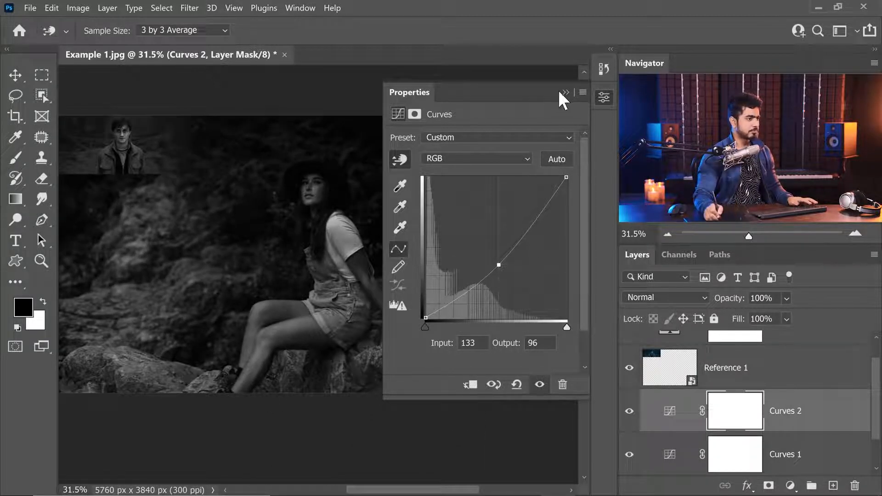
pyautogui.moveTo(403, 92); pyautogui.dragTo(109, 103)
pyautogui.moveTo(466, 225); pyautogui.dragTo(444, 223)
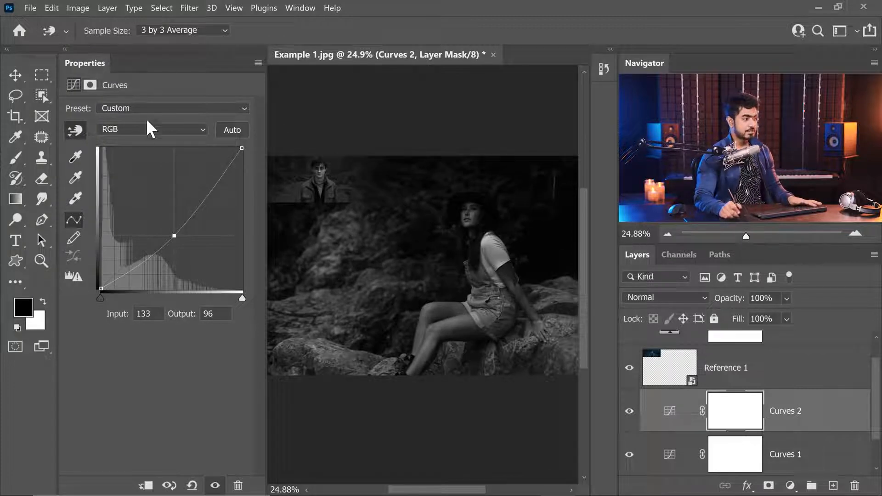
# Lower the Curves 2 midtone point slightly and lift the black point to output 11 to match the reference's shadows
pyautogui.moveTo(175, 236); pyautogui.dragTo(177, 240)
pyautogui.moveTo(101, 283); pyautogui.dragTo(102, 288)
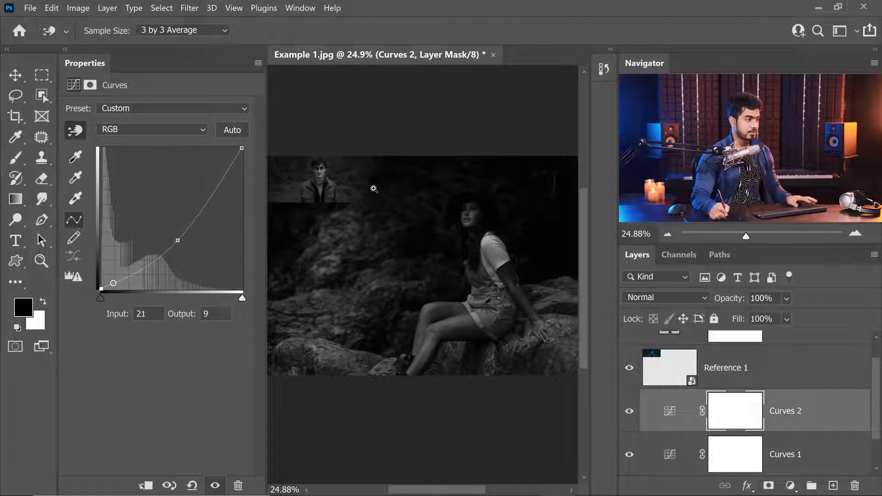
pyautogui.scroll(5, 388, 184)
pyautogui.scroll(3, 414, 205)
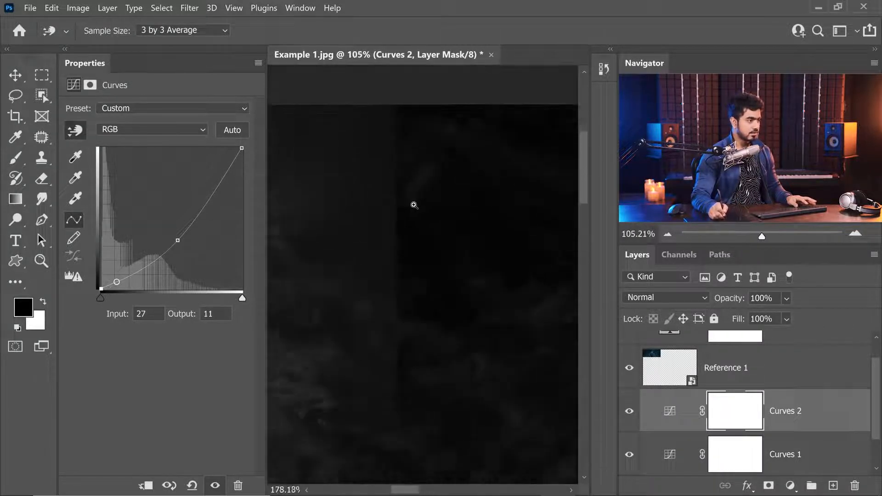
pyautogui.moveTo(101, 288); pyautogui.dragTo(100, 283)
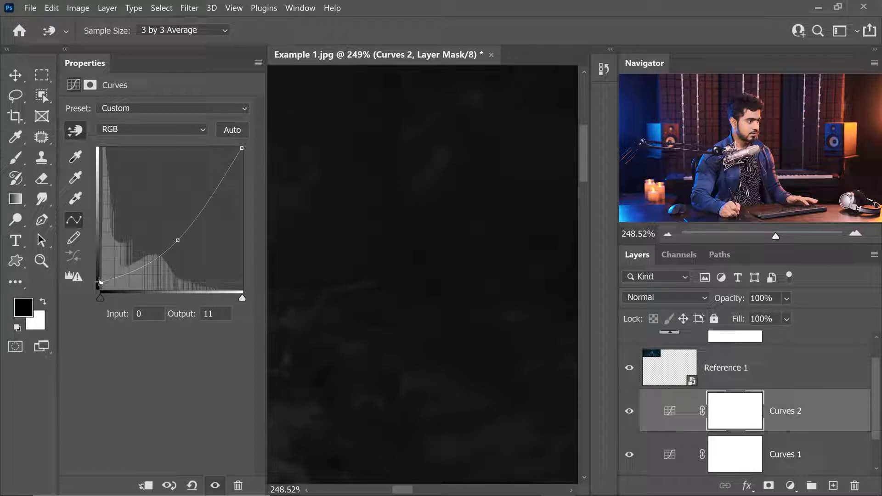
pyautogui.moveTo(409, 214); pyautogui.dragTo(357, 238)
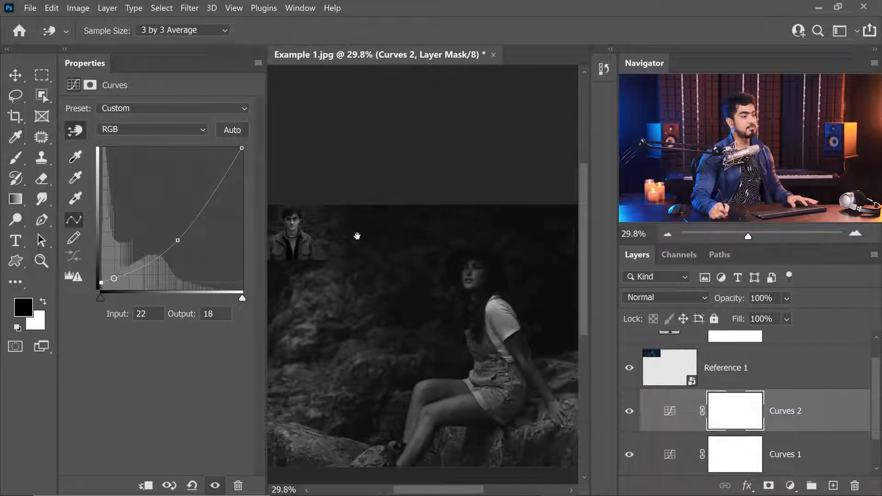
pyautogui.moveTo(422, 246); pyautogui.dragTo(417, 256)
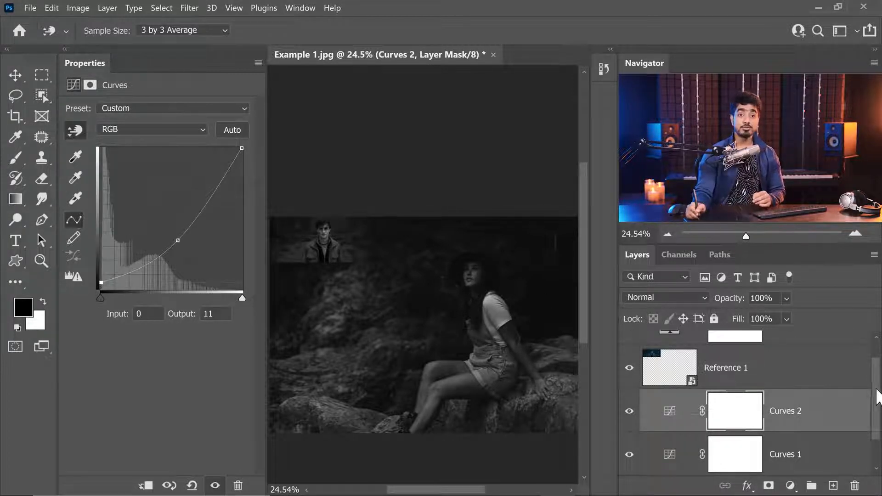
# Make the Background layer active and hide every other layer
pyautogui.scroll(-1, 878, 408)
pyautogui.click(720, 454)
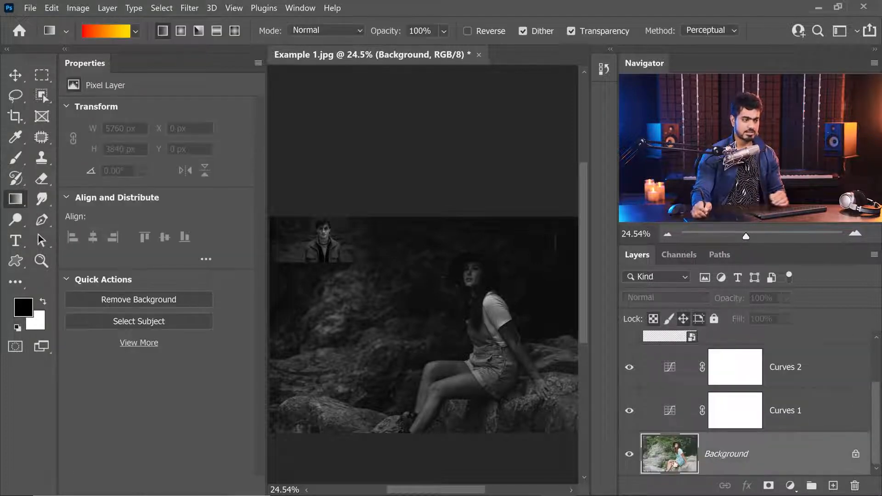
pyautogui.keyDown('alt'); pyautogui.click(629, 454); pyautogui.keyUp('alt')
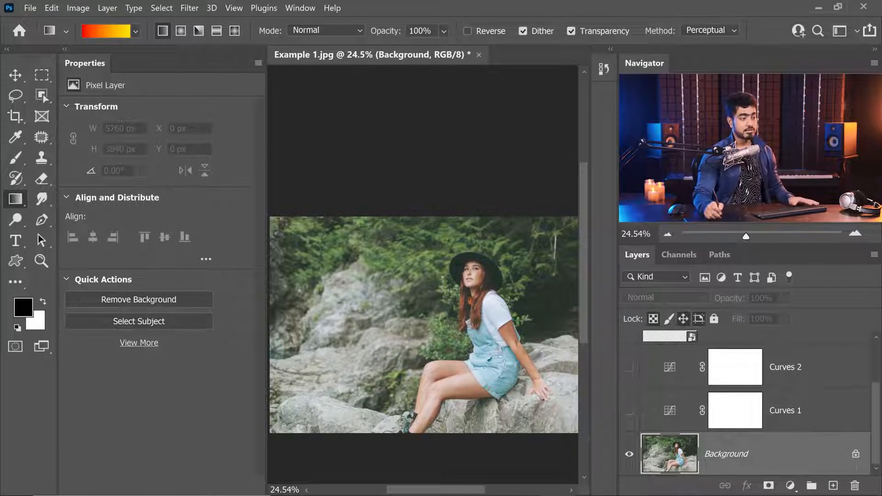
# Select the seated woman automatically with the Object Selection tool's Select Subject and check the selection edges
pyautogui.click(42, 92)
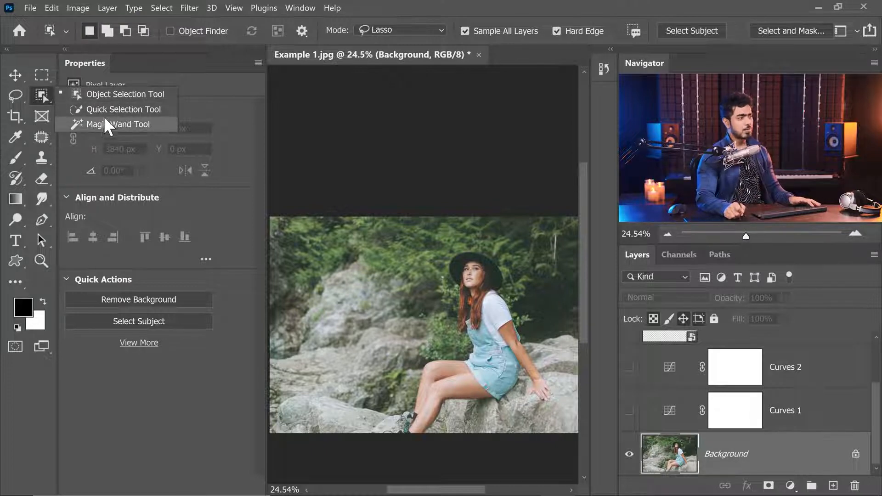
pyautogui.click(103, 95)
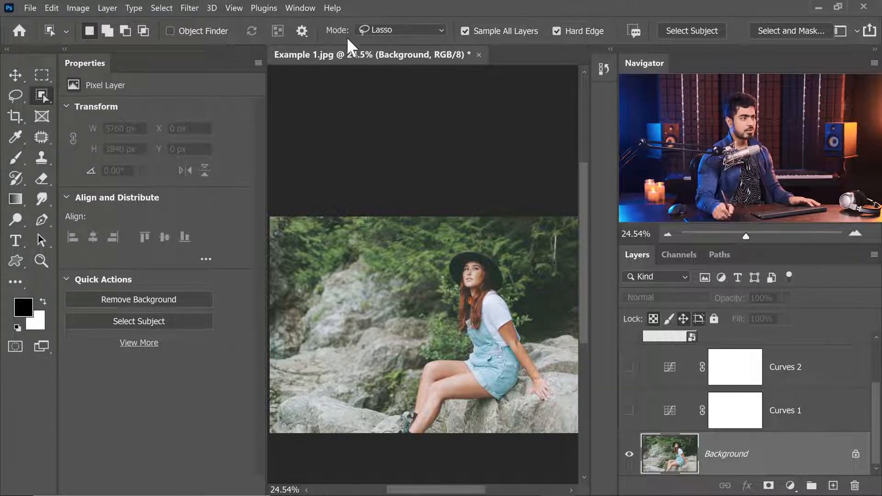
pyautogui.click(702, 30)
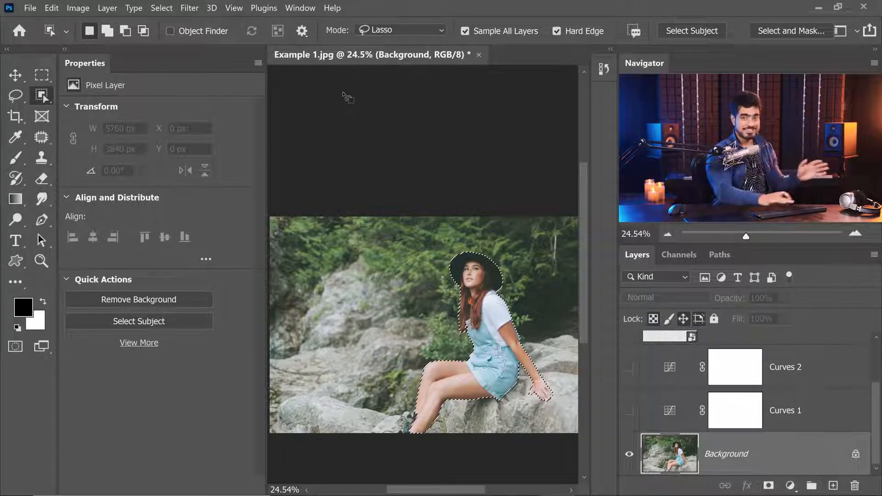
pyautogui.moveTo(495, 318); pyautogui.dragTo(439, 281)
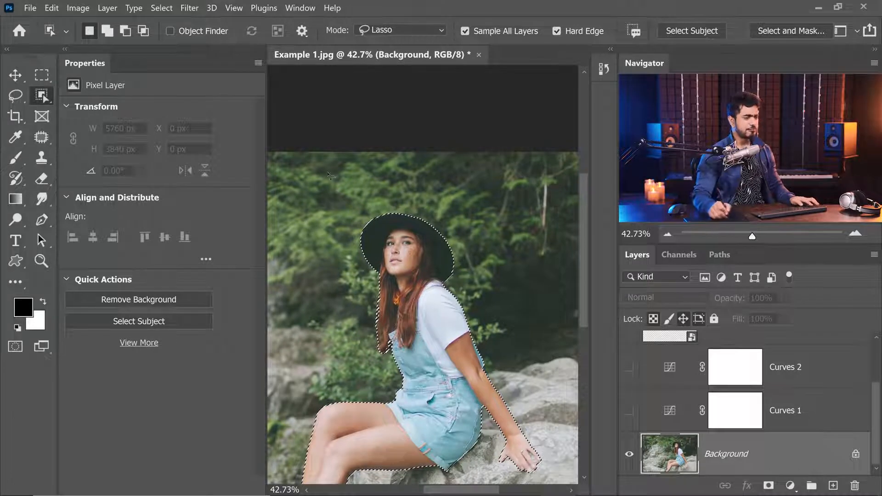
pyautogui.moveTo(412, 269); pyautogui.dragTo(438, 256)
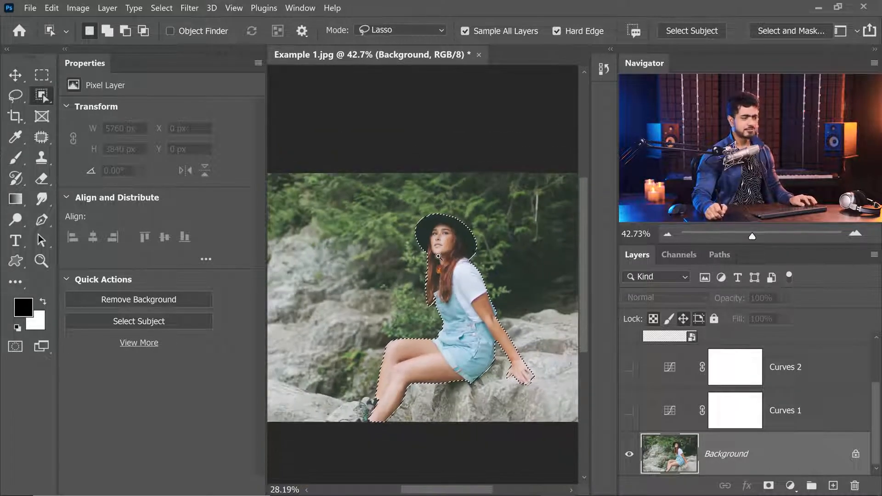
# Show both Curves layers again, fill the woman's selection with black on the Curves 1 mask, and deselect
pyautogui.click(629, 367)
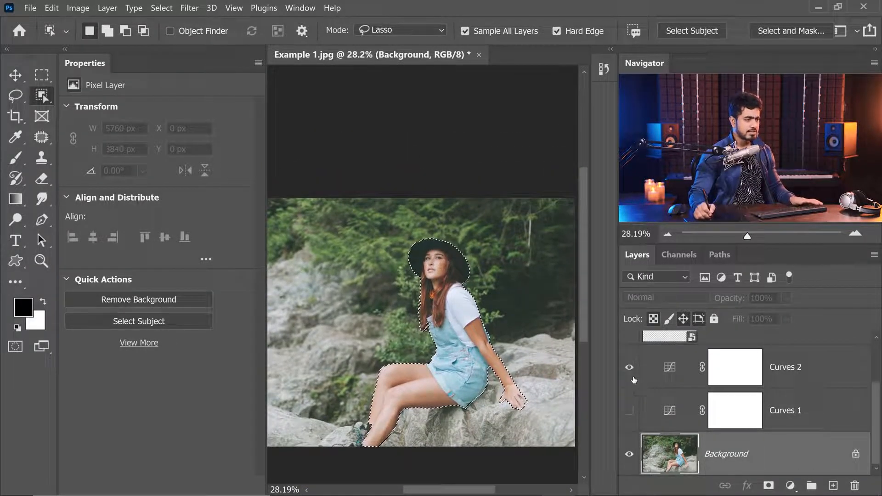
pyautogui.click(629, 410)
pyautogui.click(730, 379)
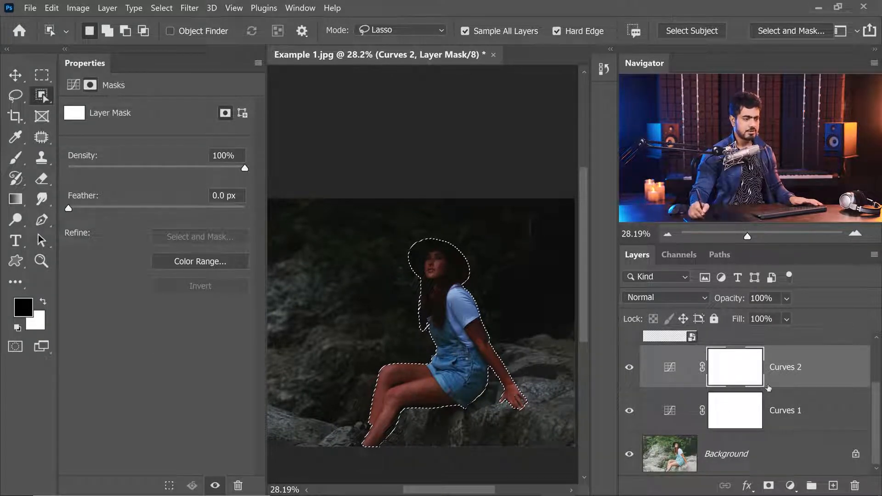
pyautogui.click(745, 411)
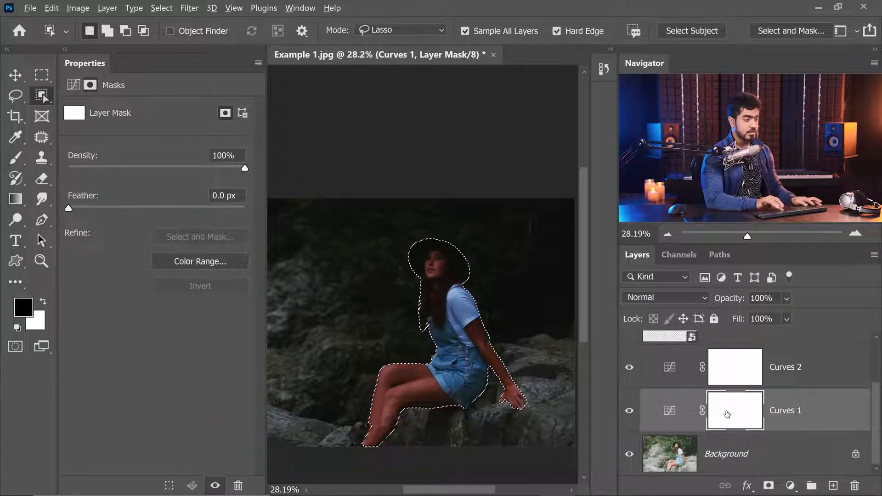
pyautogui.hotkey('alt', 'BackSpace')
pyautogui.hotkey('ctrl', 'd')
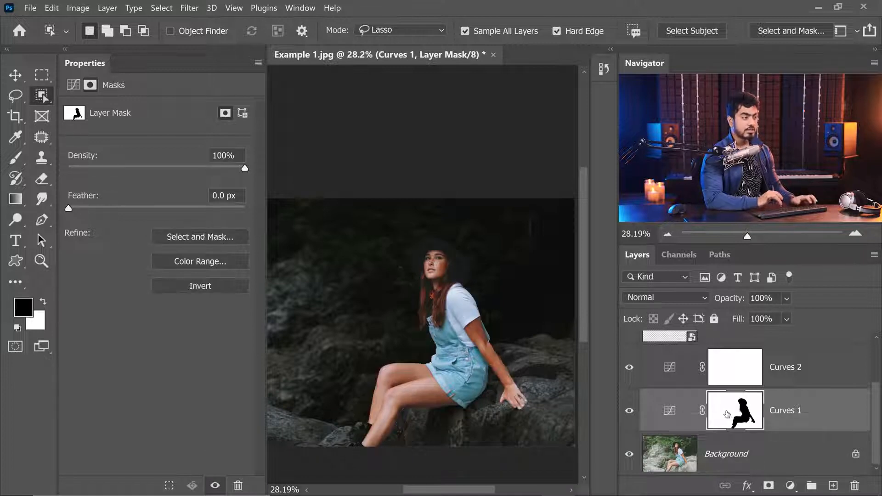
# Load the Curves 1 mask as a selection, invert it, fill it with black on the Curves 2 mask, and deselect
pyautogui.click(740, 374)
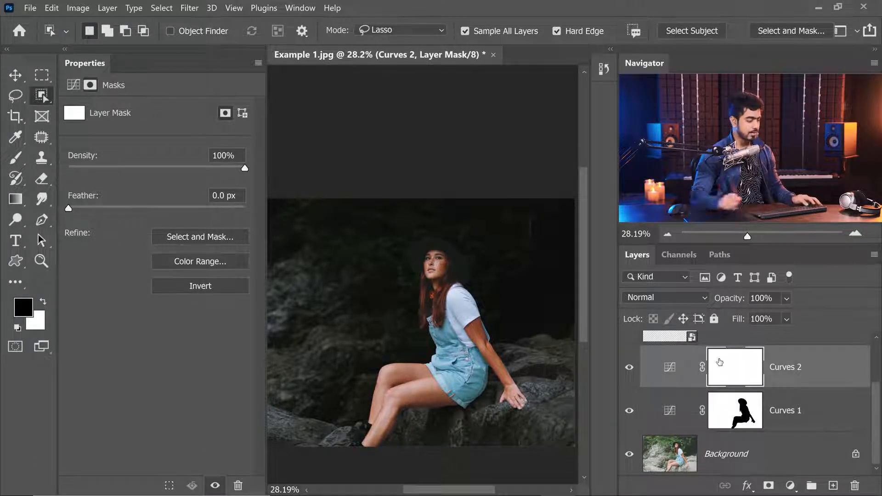
pyautogui.keyDown('ctrl'); pyautogui.click(739, 426); pyautogui.keyUp('ctrl')
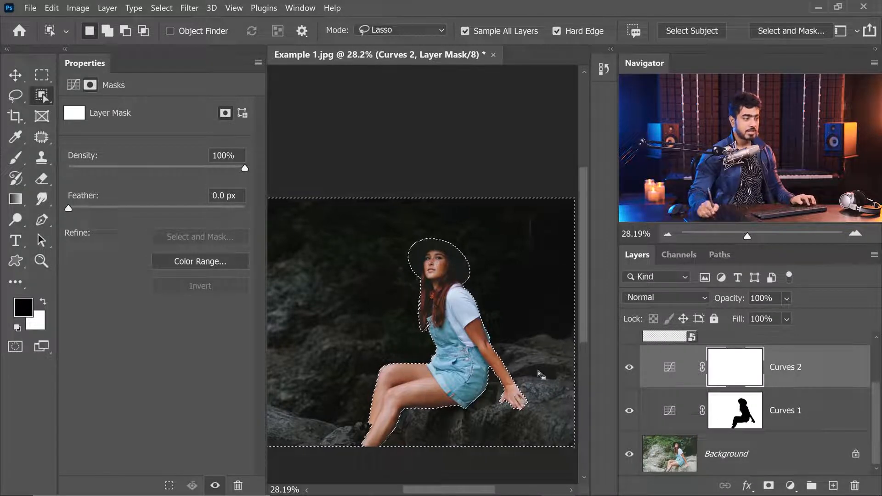
pyautogui.hotkey('ctrl', 'd')
pyautogui.hotkey('ctrl', 'shift', 'i')
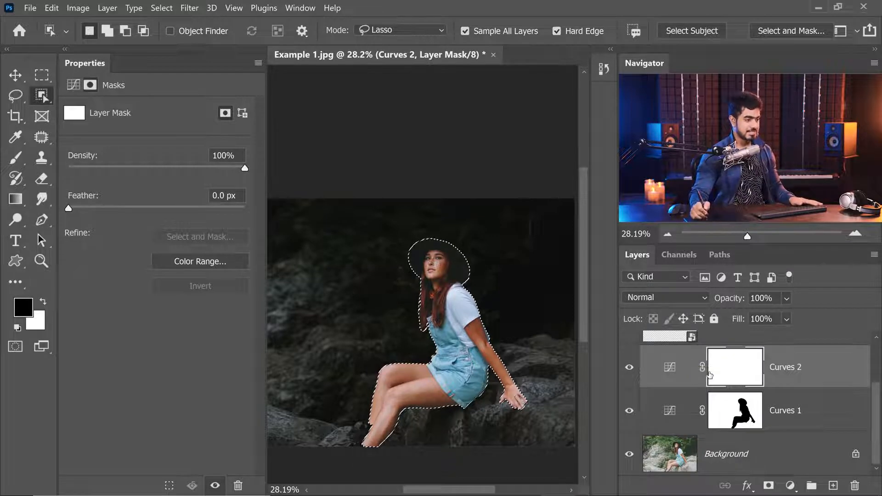
pyautogui.hotkey('alt', 'BackSpace')
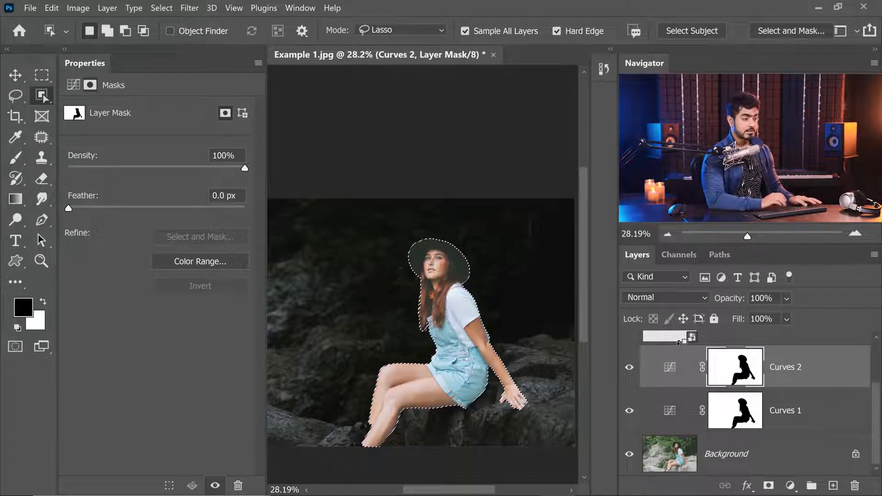
pyautogui.hotkey('ctrl', 'd')
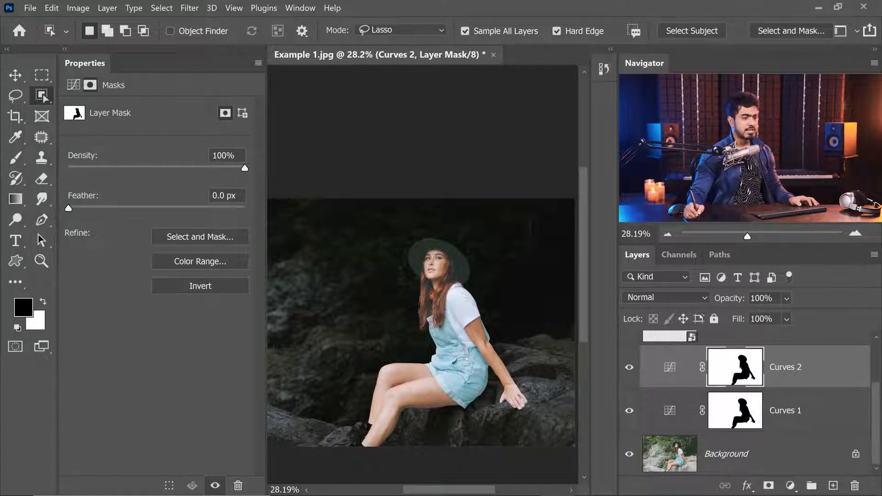
# Make the Color Fill 1 and Reference 1 layers visible again
pyautogui.scroll(3, 753, 404)
pyautogui.click(630, 396)
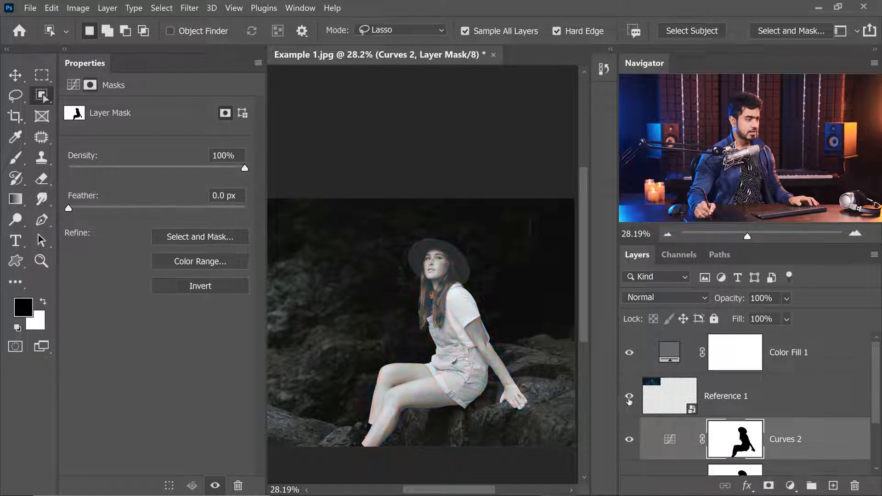
# Add a Curves layer above Curves 2, copy the Curves 2 mask onto it, and invert that mask so it affects only the woman
pyautogui.moveTo(373, 260); pyautogui.dragTo(423, 268)
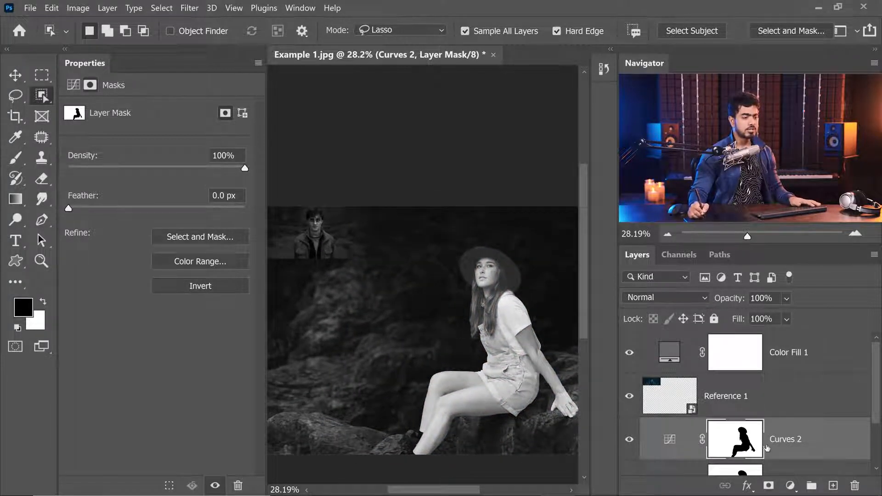
pyautogui.click(791, 487)
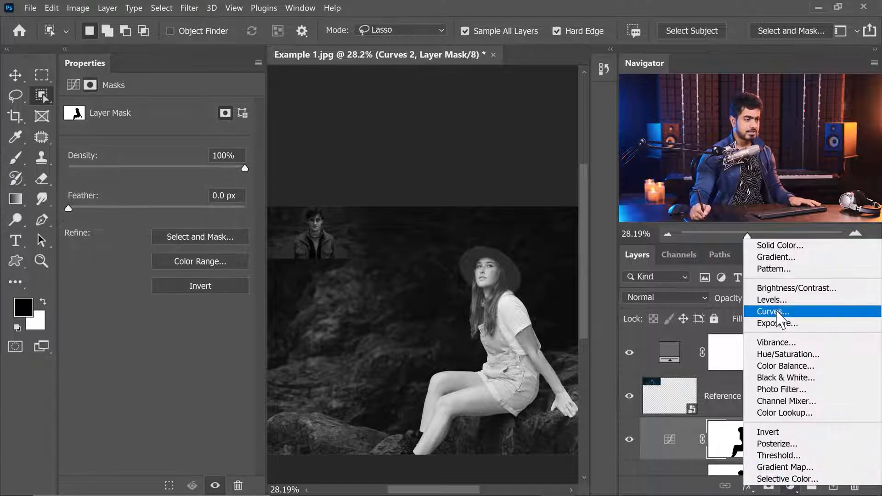
pyautogui.click(772, 309)
pyautogui.moveTo(872, 376); pyautogui.dragTo(875, 390)
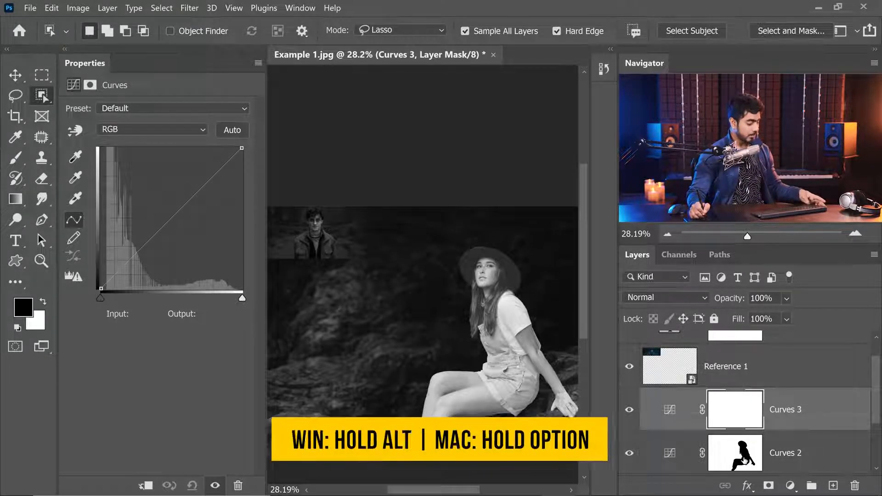
pyautogui.keyDown('alt'); pyautogui.moveTo(744, 462); pyautogui.dragTo(741, 416); pyautogui.keyUp('alt')
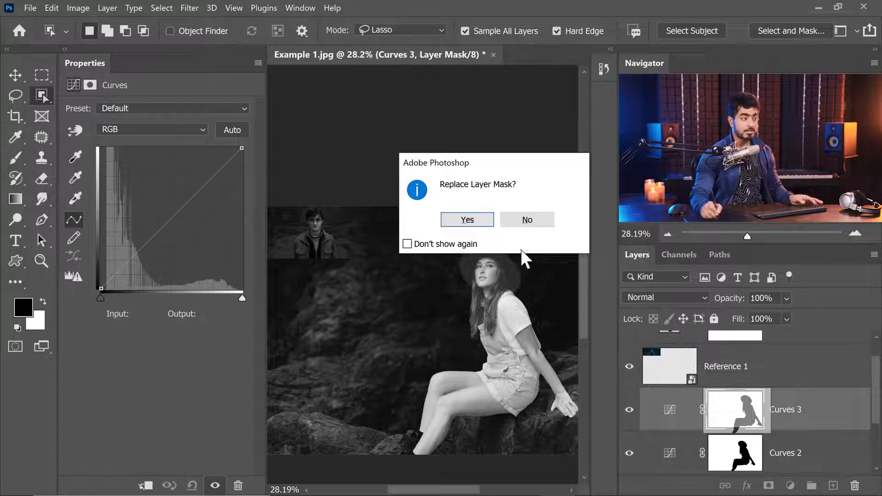
pyautogui.click(473, 222)
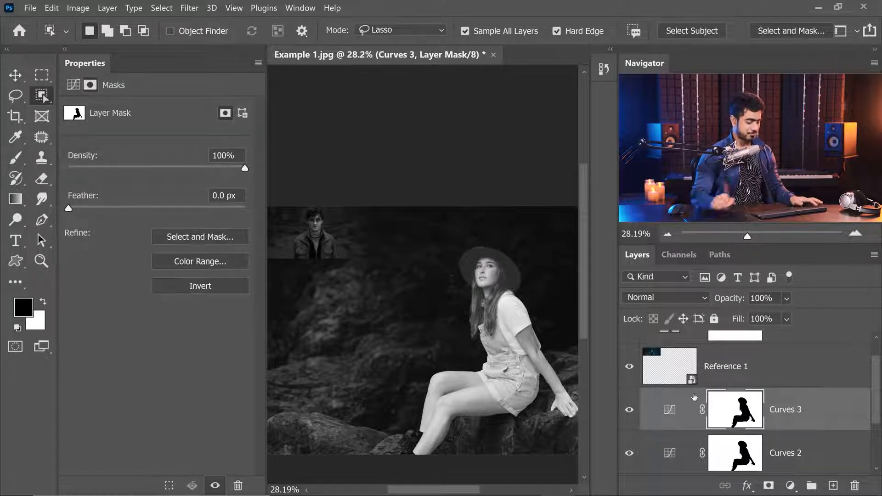
pyautogui.hotkey('ctrl', 'i')
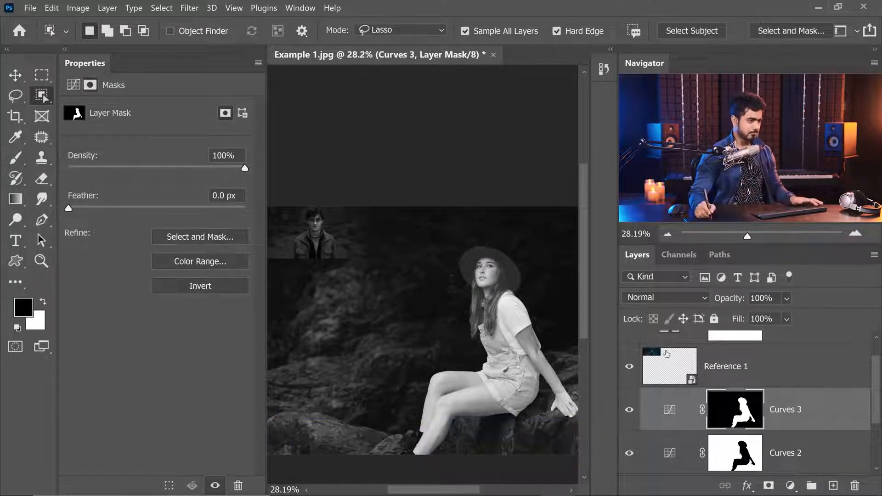
pyautogui.click(671, 414)
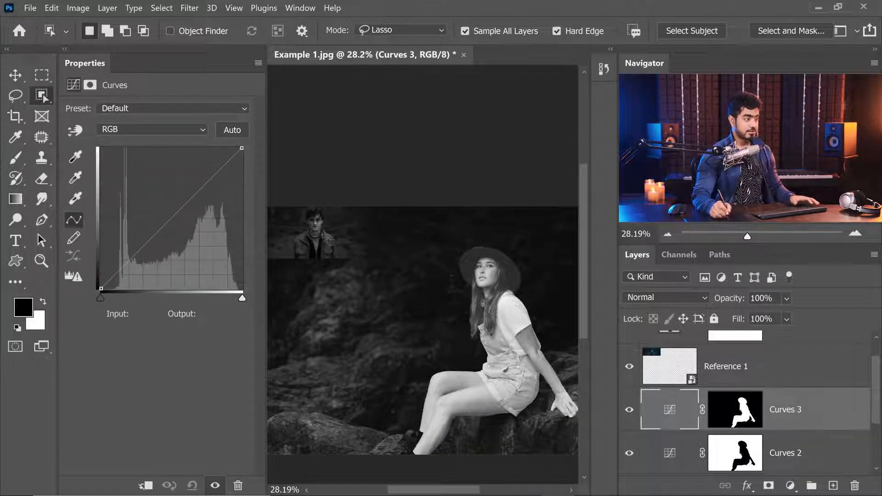
# Move the Reference 1 image from the photo's upper-left corner to the dark area beside the woman's face
pyautogui.click(808, 374)
pyautogui.hotkey('ctrl', 't')
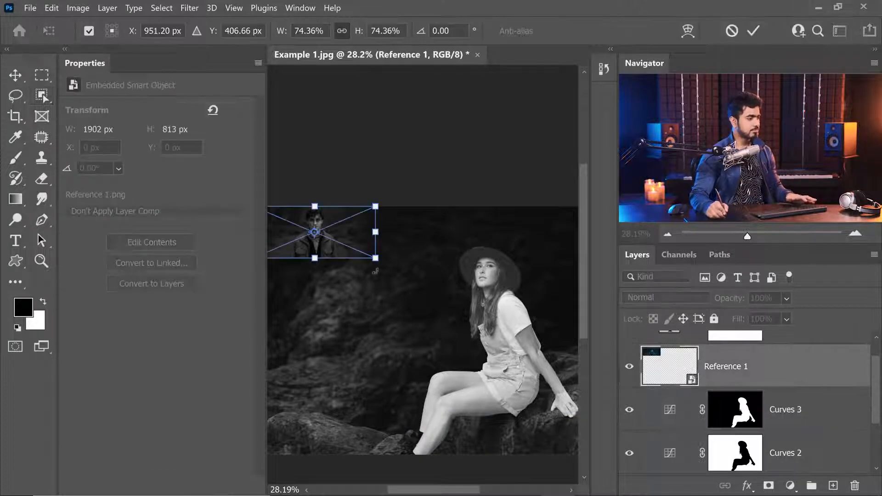
pyautogui.moveTo(332, 223)
pyautogui.mouseDown()
pyautogui.moveTo(426, 311)
pyautogui.moveTo(426, 267)
pyautogui.moveTo(405, 275)
pyautogui.mouseUp()
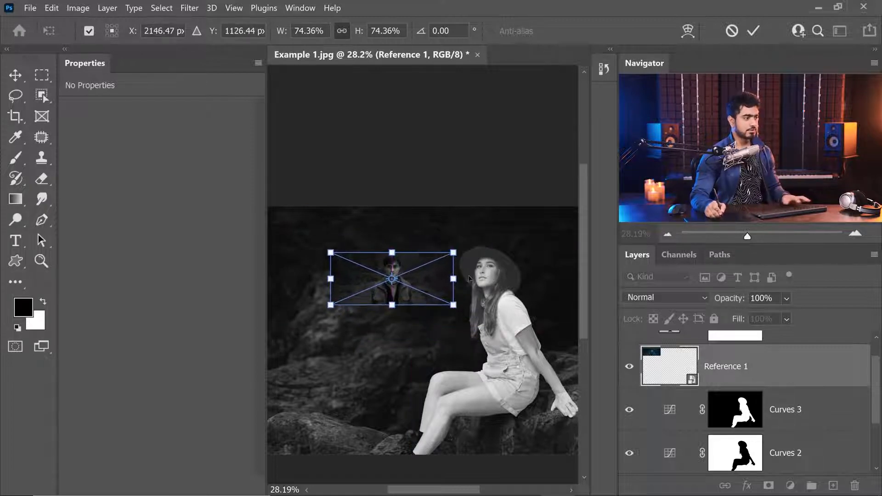
pyautogui.press('Escape')
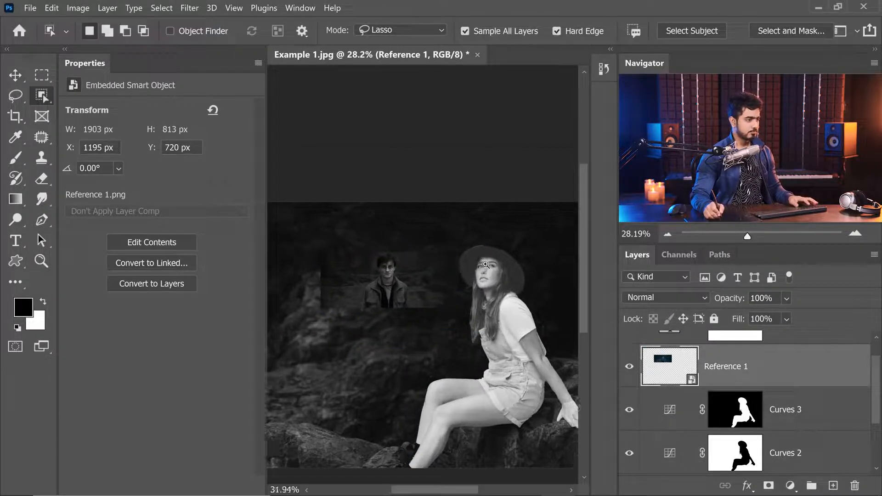
# Darken the woman's cheek highlight with the on-image adjustment on Curves 3, at input 204 and output 196
pyautogui.scroll(5, 499, 263)
pyautogui.scroll(-2, 498, 263)
pyautogui.moveTo(471, 253); pyautogui.dragTo(475, 262)
pyautogui.click(664, 407)
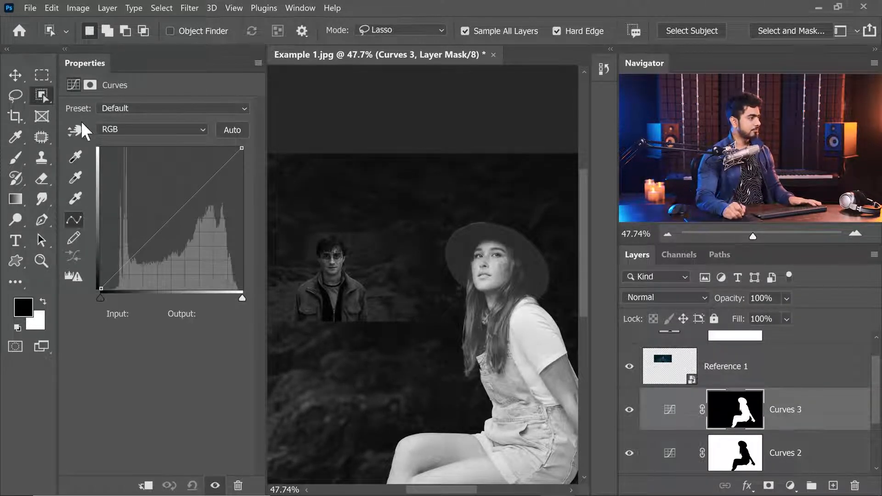
pyautogui.click(75, 132)
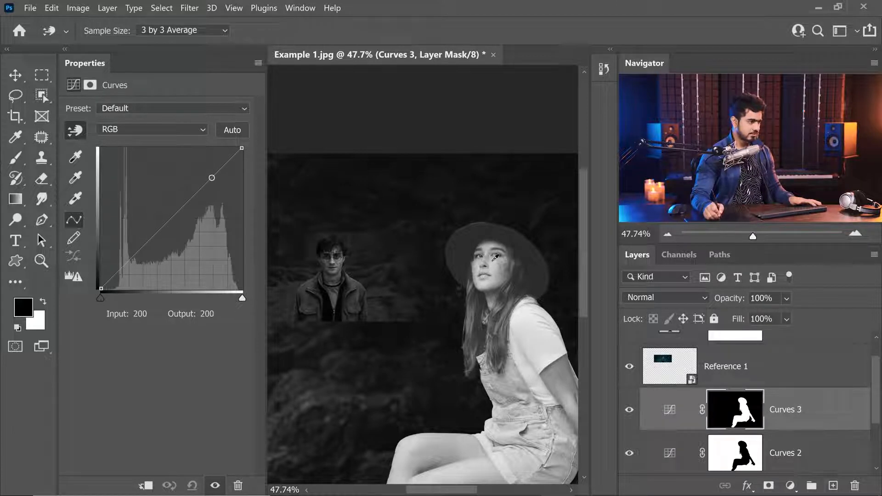
pyautogui.moveTo(496, 260); pyautogui.dragTo(495, 268)
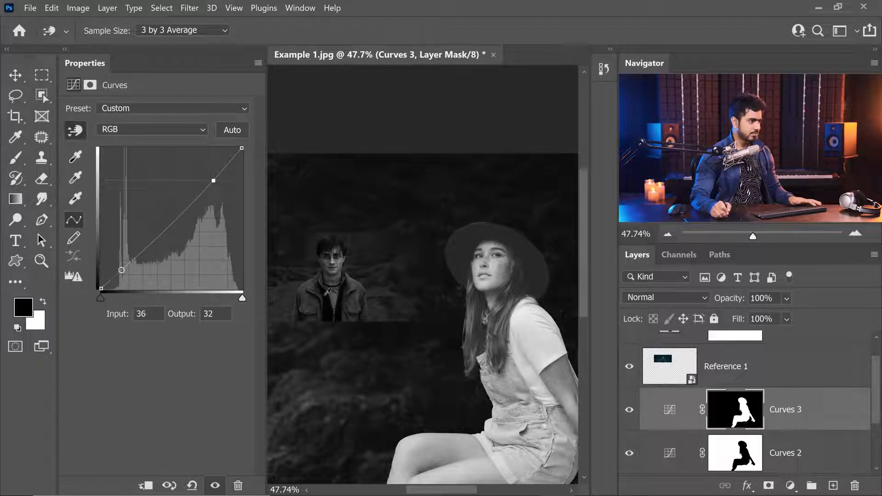
# Move the Reference 1 image over the woman's torso so the man's face sits directly below hers
pyautogui.scroll(3, 370, 258)
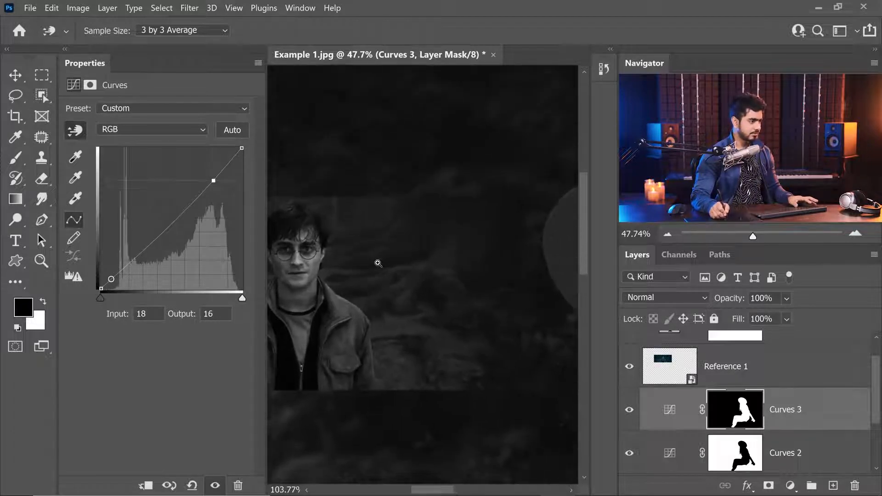
pyautogui.moveTo(402, 266); pyautogui.dragTo(420, 286)
pyautogui.click(738, 370)
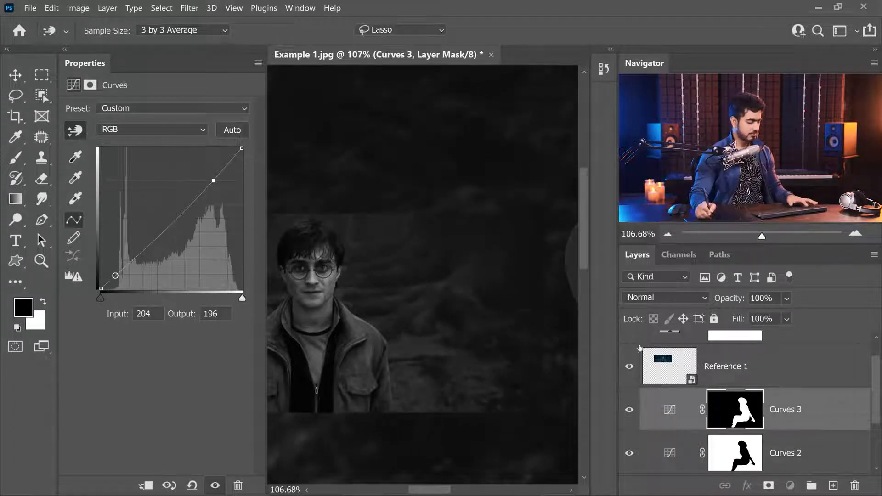
pyautogui.hotkey('ctrl', 't')
pyautogui.moveTo(393, 254); pyautogui.dragTo(349, 250)
pyautogui.moveTo(422, 255); pyautogui.dragTo(569, 342)
pyautogui.moveTo(506, 302); pyautogui.dragTo(381, 268)
pyautogui.moveTo(435, 305); pyautogui.dragTo(449, 294)
pyautogui.press('Return')
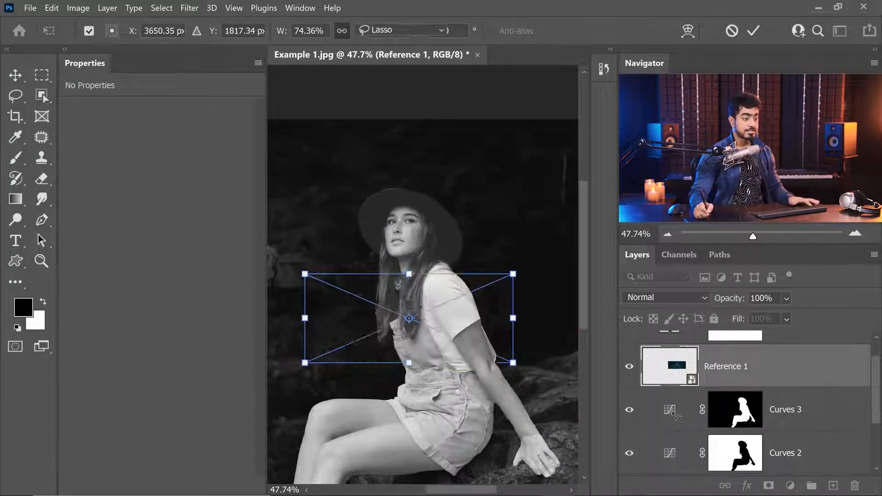
# Lower the highlights on the woman's face and the shadows in her hair with the on-image adjustment on Curves 3
pyautogui.click(671, 410)
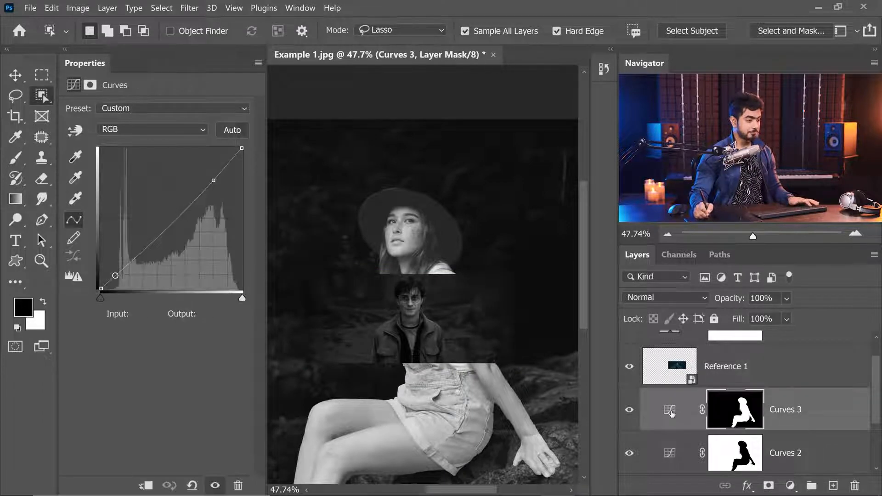
pyautogui.moveTo(405, 241); pyautogui.dragTo(426, 248)
pyautogui.moveTo(422, 251); pyautogui.dragTo(429, 218)
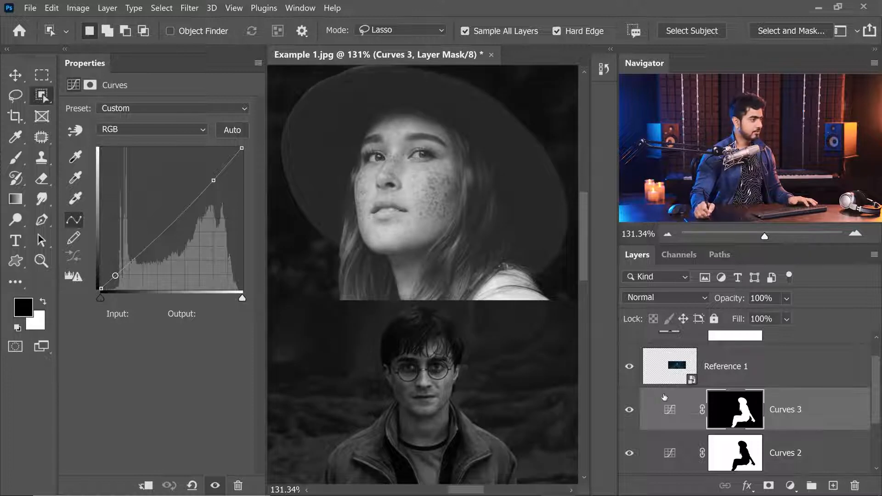
pyautogui.click(214, 181)
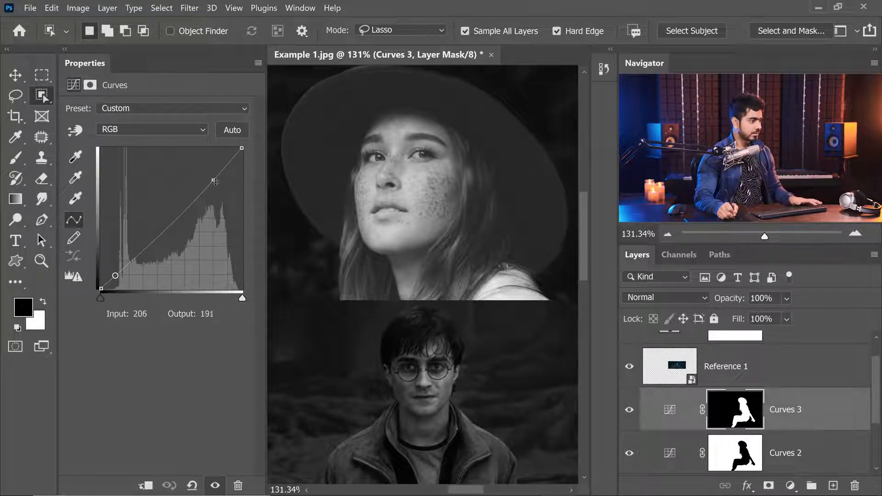
pyautogui.click(75, 130)
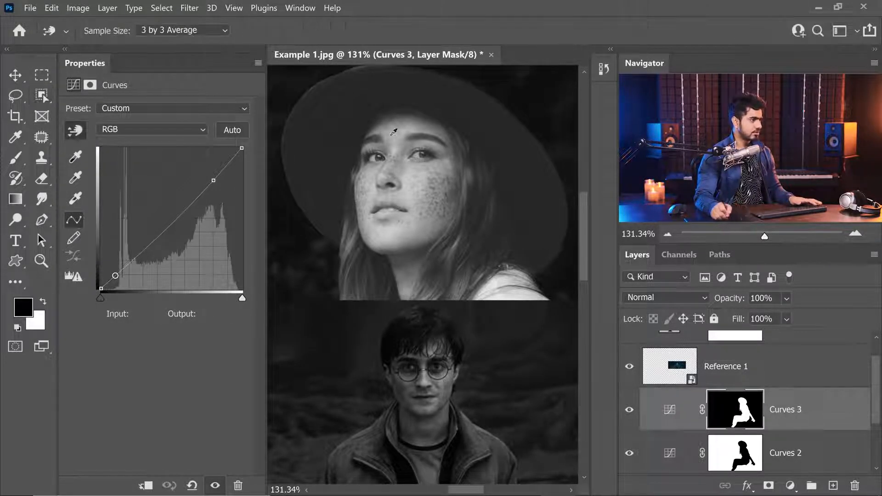
pyautogui.click(412, 176)
pyautogui.moveTo(412, 181); pyautogui.dragTo(414, 184)
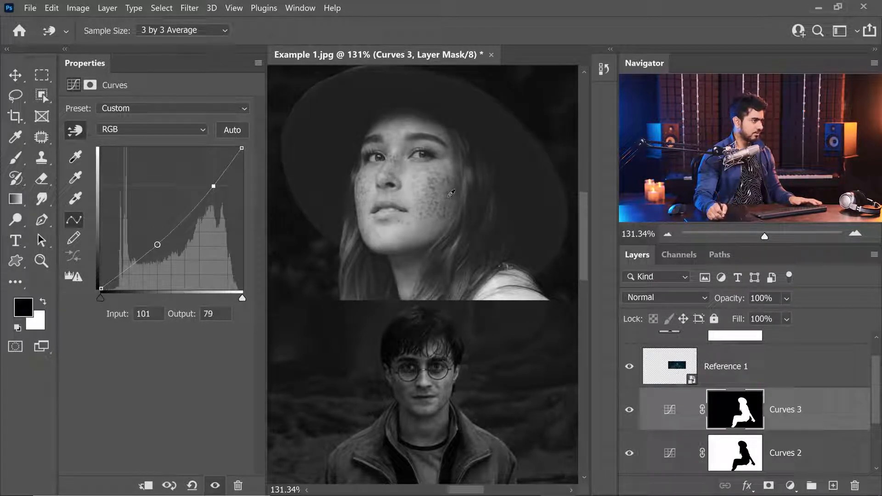
pyautogui.moveTo(449, 201); pyautogui.dragTo(451, 207)
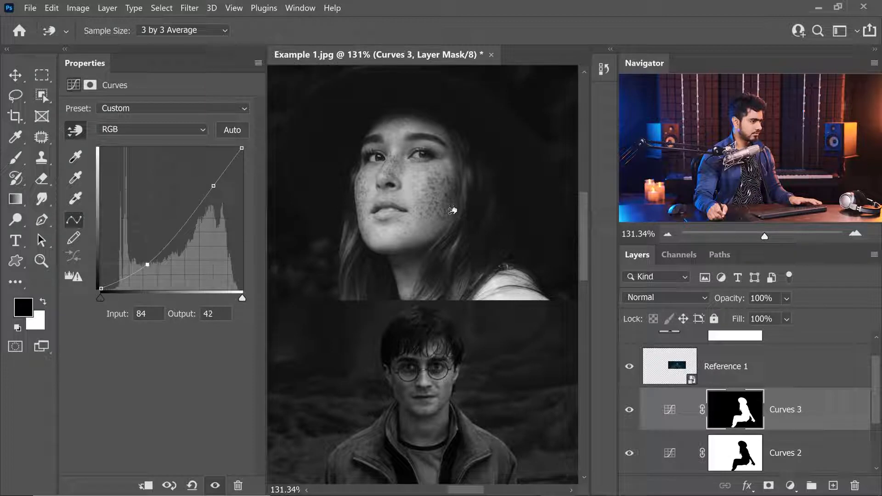
pyautogui.moveTo(453, 210); pyautogui.dragTo(453, 212)
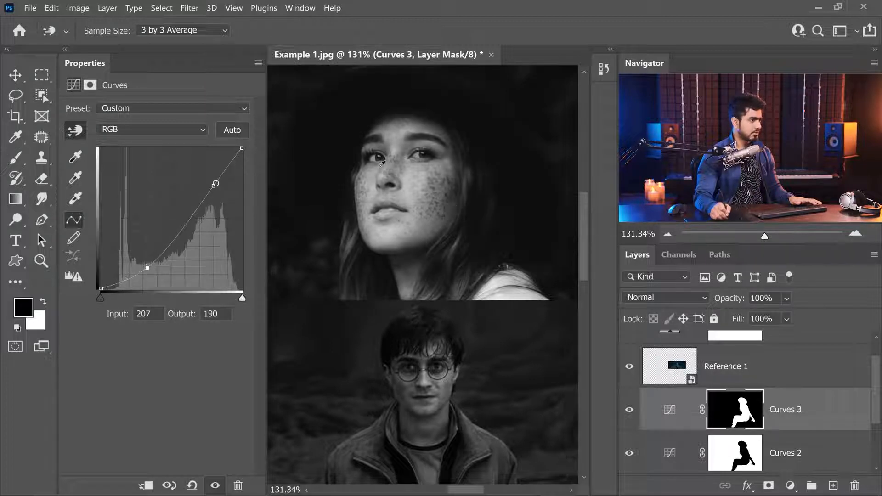
# Refine the Curves 3 points to input 207, output 171 and input 90, output 38, set the black point's input to 14, and compare dark tones
pyautogui.moveTo(214, 186); pyautogui.dragTo(215, 194)
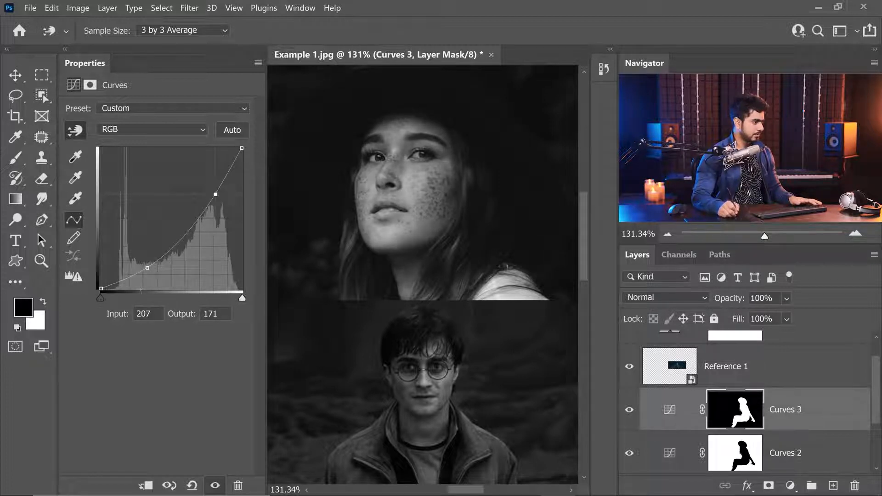
pyautogui.moveTo(147, 268); pyautogui.dragTo(148, 268)
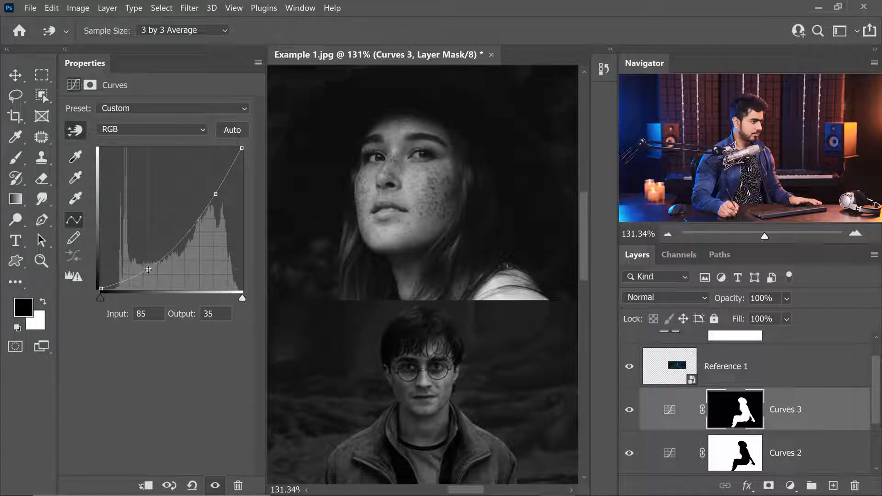
pyautogui.moveTo(147, 269); pyautogui.dragTo(151, 267)
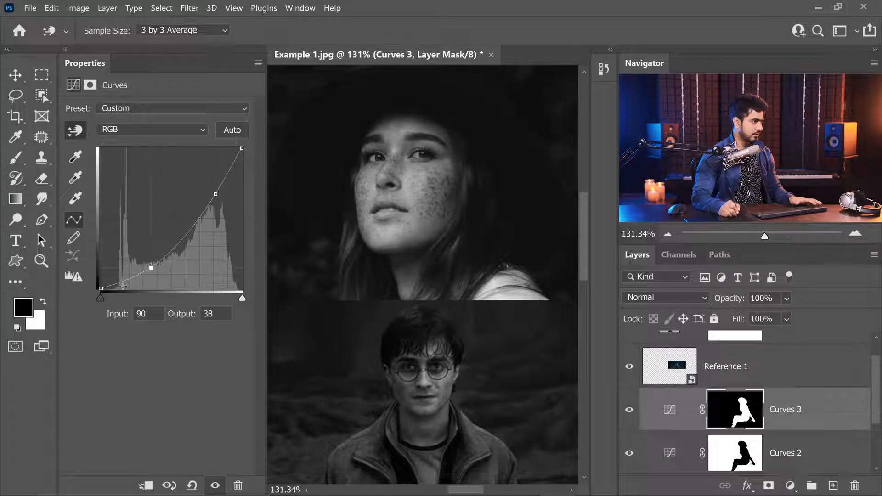
pyautogui.moveTo(101, 296); pyautogui.dragTo(108, 296)
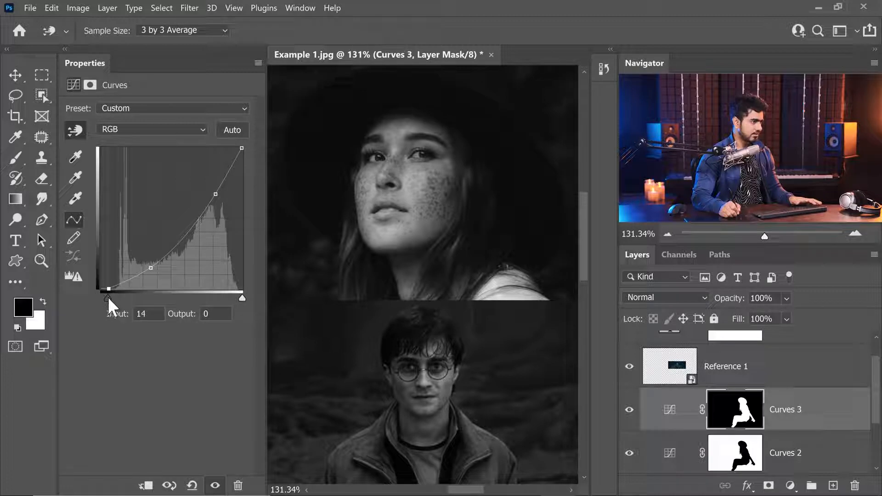
pyautogui.moveTo(459, 363); pyautogui.dragTo(494, 360)
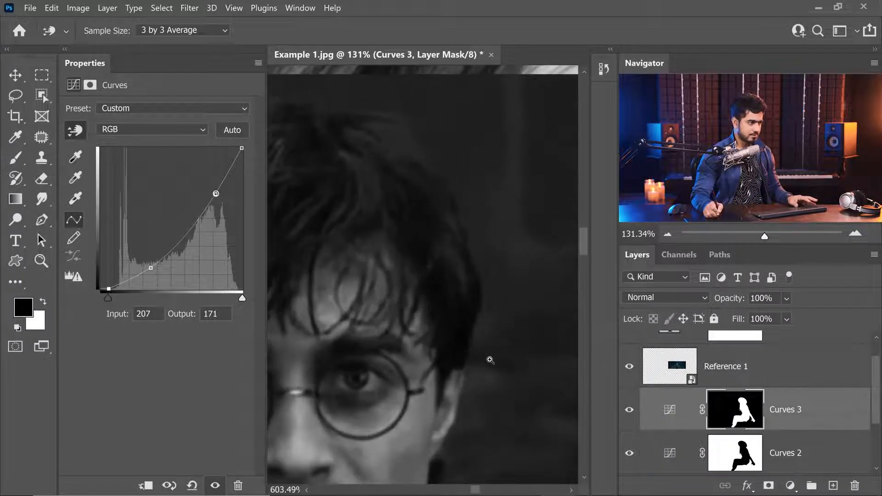
pyautogui.moveTo(451, 216); pyautogui.dragTo(421, 222)
pyautogui.moveTo(429, 191); pyautogui.dragTo(435, 319)
pyautogui.moveTo(467, 258); pyautogui.dragTo(477, 284)
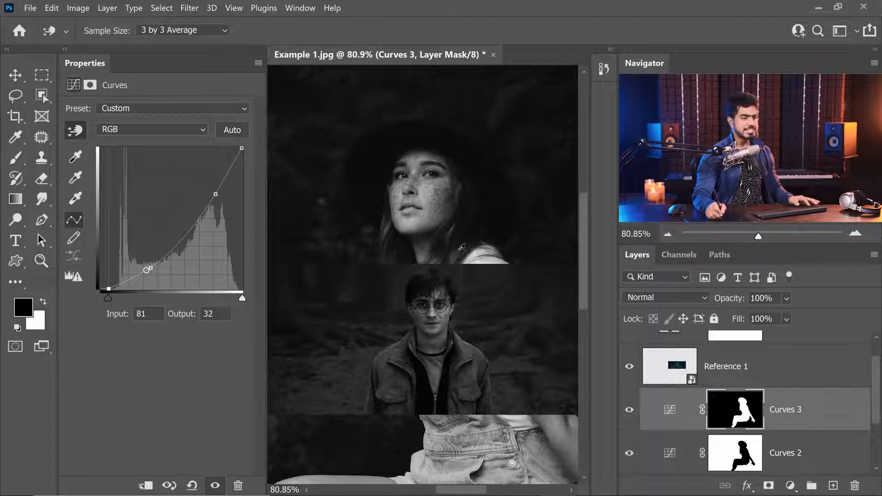
# Add another Curves layer above Curves 3 and replace its mask with a copy of the Curves 3 mask
pyautogui.click(790, 487)
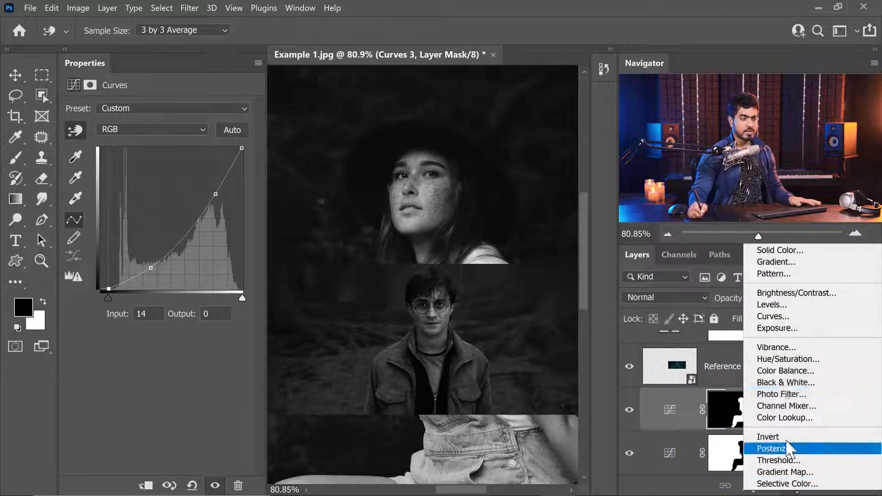
pyautogui.click(775, 317)
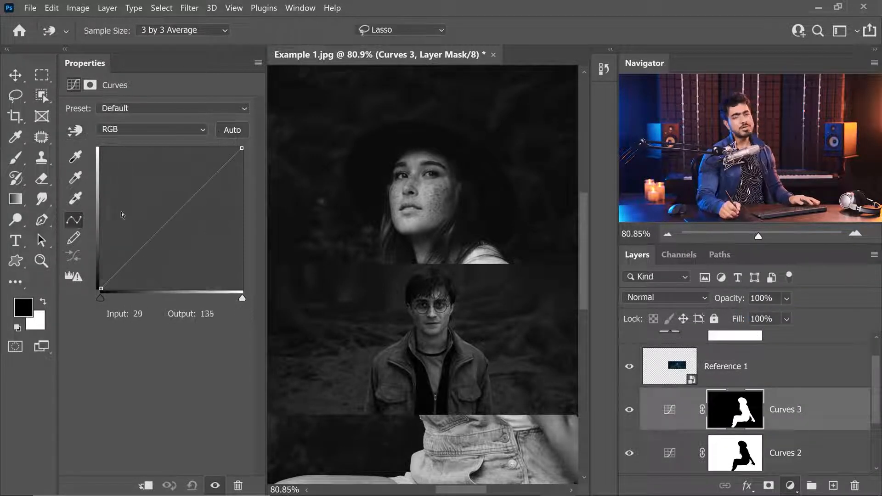
pyautogui.press('w')
pyautogui.moveTo(732, 441); pyautogui.dragTo(725, 411)
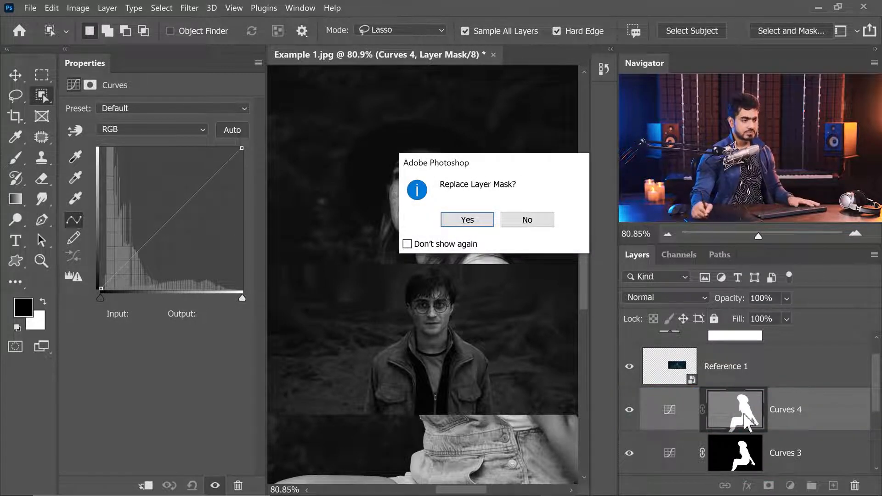
pyautogui.click(467, 220)
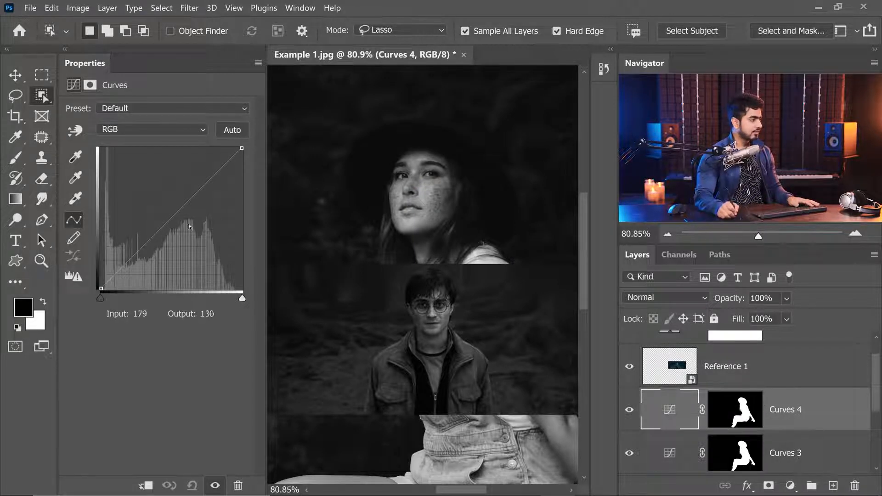
# Shape the Curves 4 curve with points at input 143, output 108 and input 61, output 51
pyautogui.moveTo(174, 218); pyautogui.dragTo(179, 228)
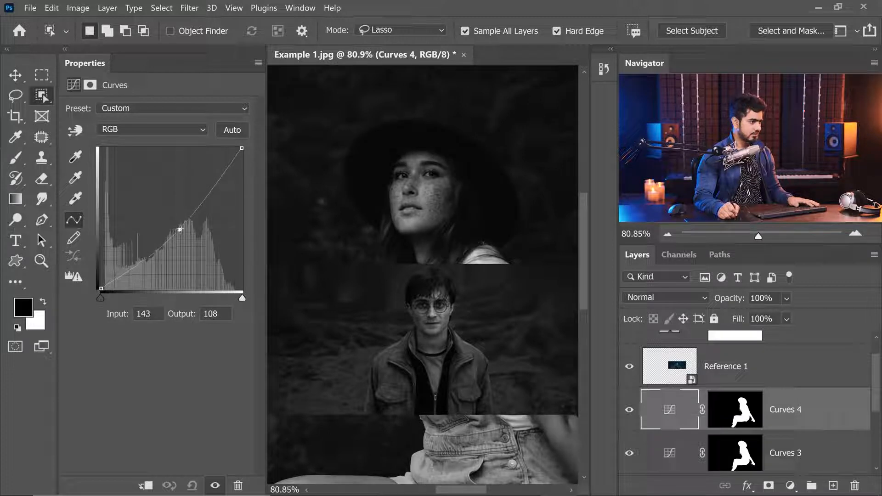
pyautogui.moveTo(137, 265); pyautogui.dragTo(134, 259)
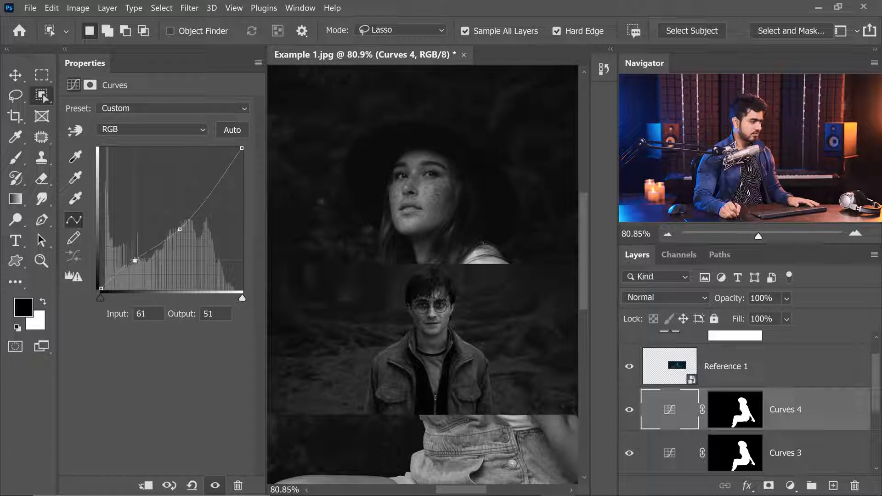
# Move the Reference 1 image to X 1143 px, Y 0 px at the photo's upper edge, clear of the woman
pyautogui.scroll(-3, 439, 244)
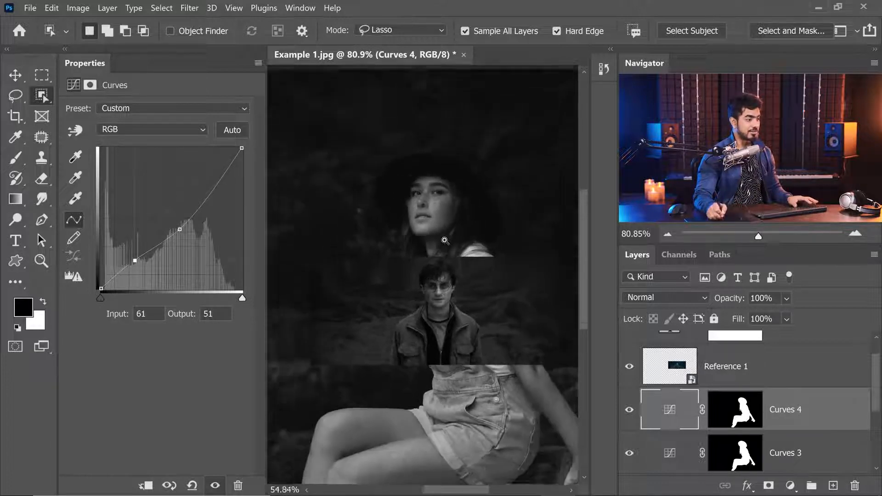
pyautogui.scroll(5, 459, 240)
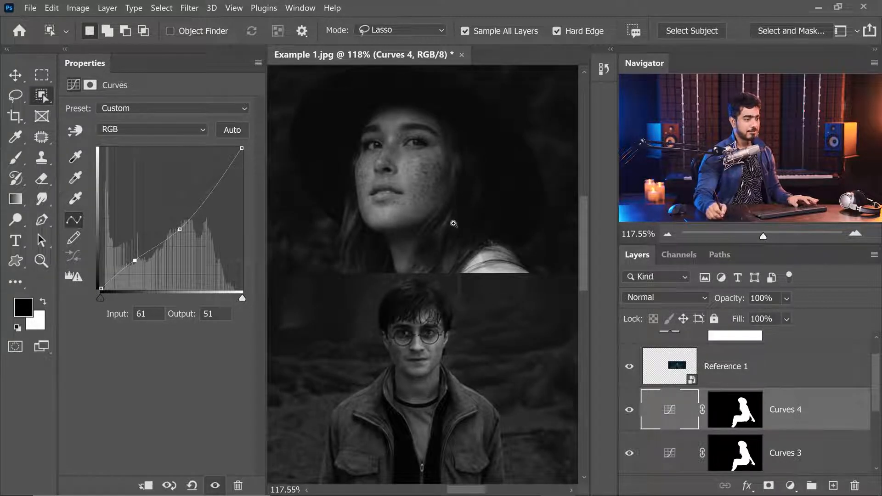
pyautogui.scroll(-5, 436, 236)
pyautogui.moveTo(435, 236); pyautogui.dragTo(461, 269)
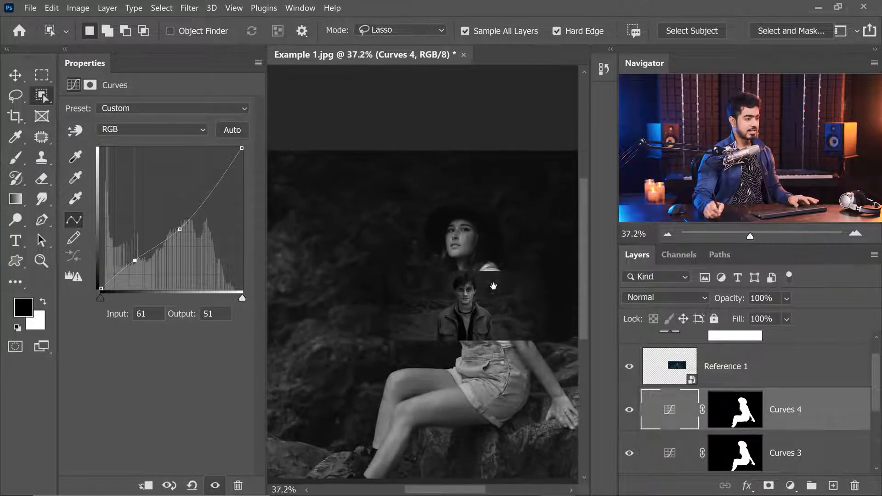
pyautogui.click(731, 379)
pyautogui.hotkey('ctrl', 't')
pyautogui.moveTo(484, 308); pyautogui.dragTo(352, 189)
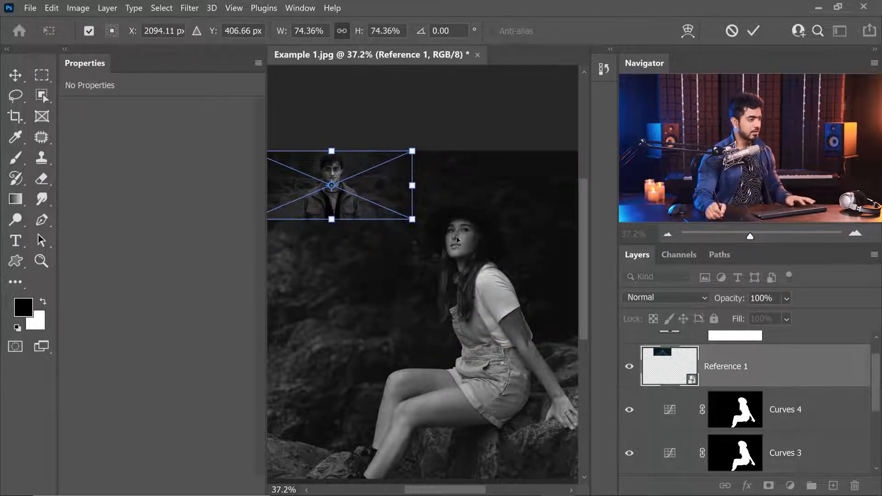
pyautogui.press('Return')
pyautogui.press('w')
pyautogui.scroll(-2, 406, 227)
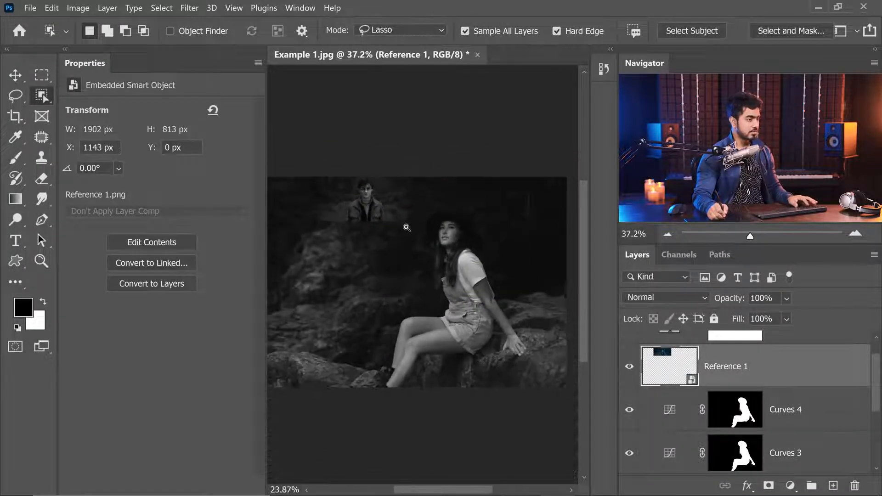
pyautogui.moveTo(425, 231); pyautogui.dragTo(425, 257)
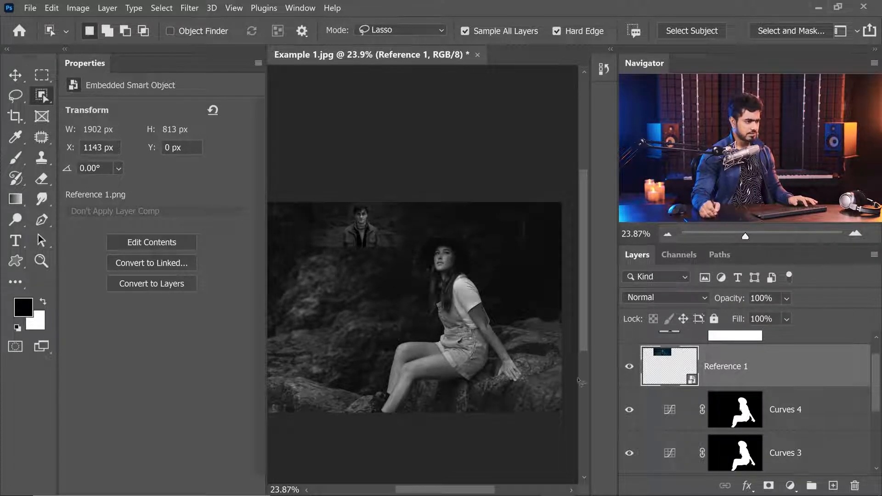
# Compare the photo without Curves 4, add another Curves layer above it, and replace the new mask with a copy of the Curves 4 mask
pyautogui.click(629, 410)
pyautogui.click(630, 412)
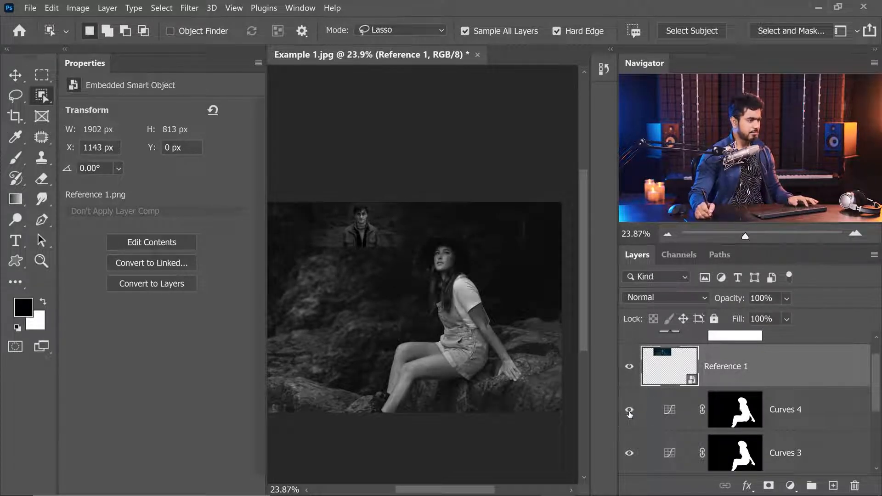
pyautogui.click(794, 414)
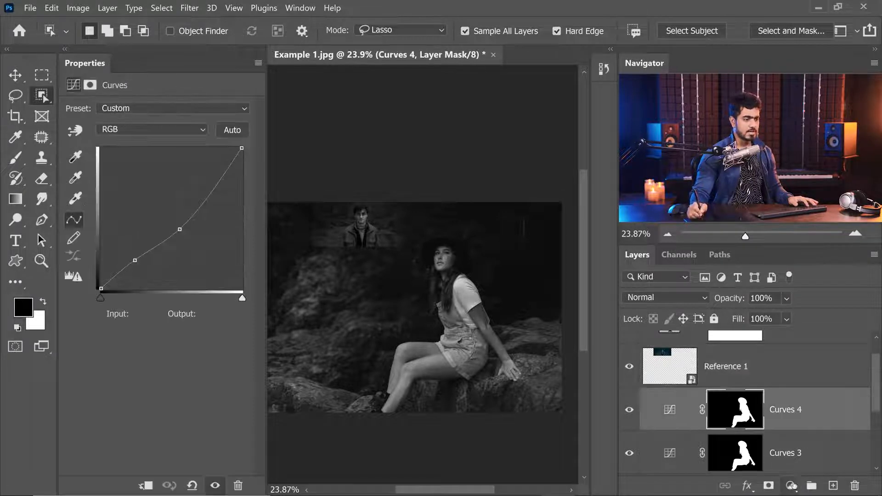
pyautogui.click(790, 486)
pyautogui.click(773, 313)
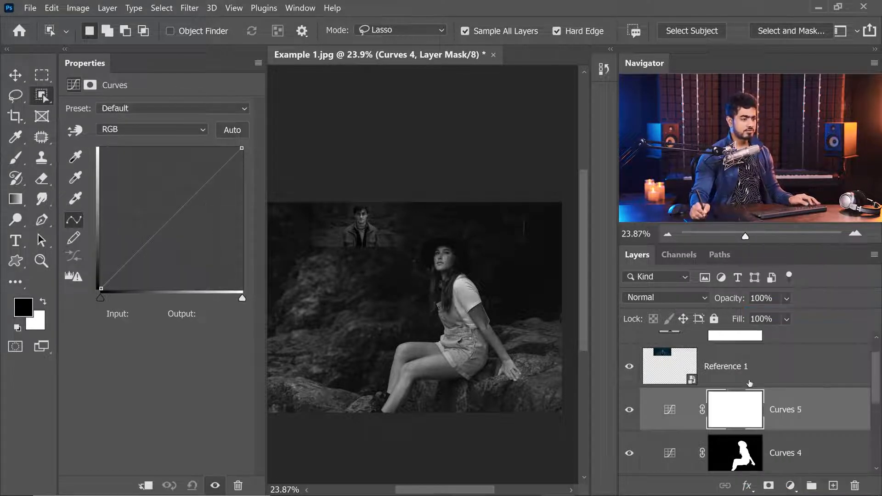
pyautogui.moveTo(739, 454); pyautogui.dragTo(739, 425)
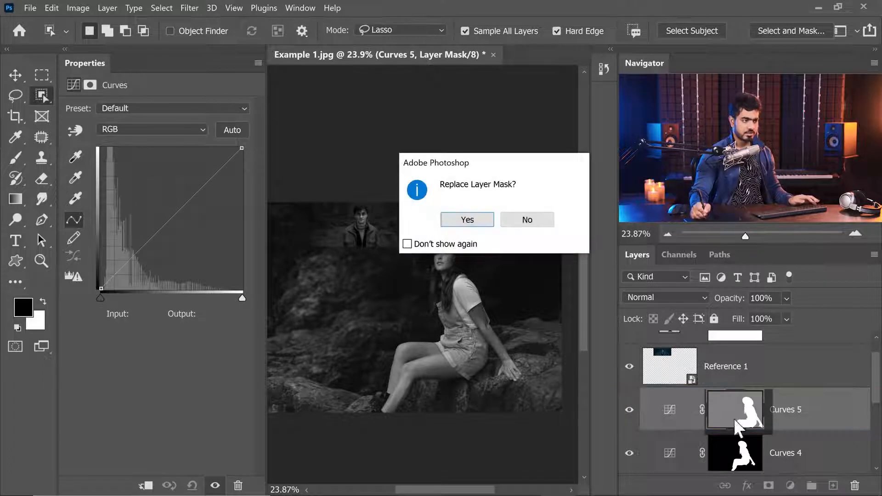
pyautogui.click(478, 220)
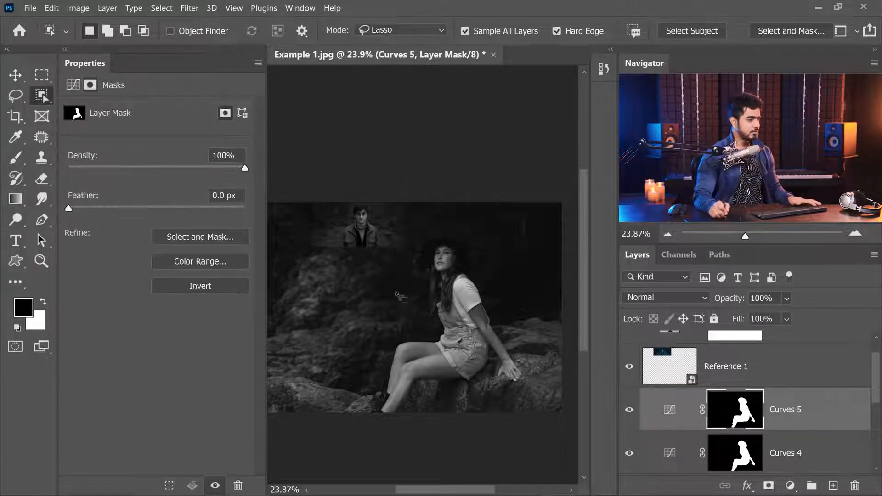
pyautogui.click(680, 413)
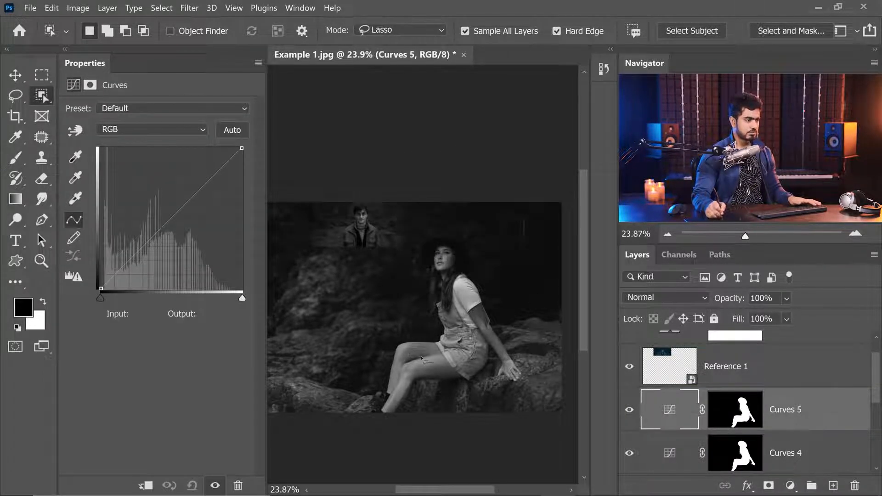
# Darken the leg tones on Curves 5 with the on-image adjustment, lower the white point, and add points at input 55, output 38 and input 180, output 129
pyautogui.click(76, 130)
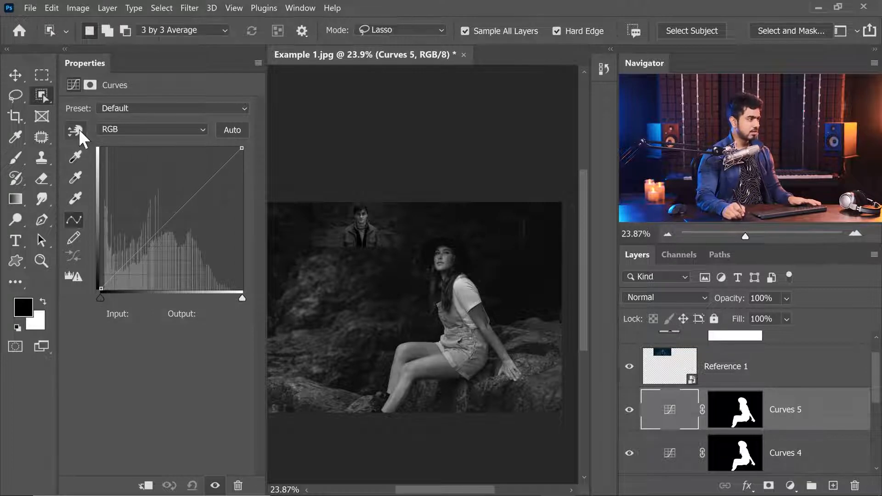
pyautogui.click(438, 363)
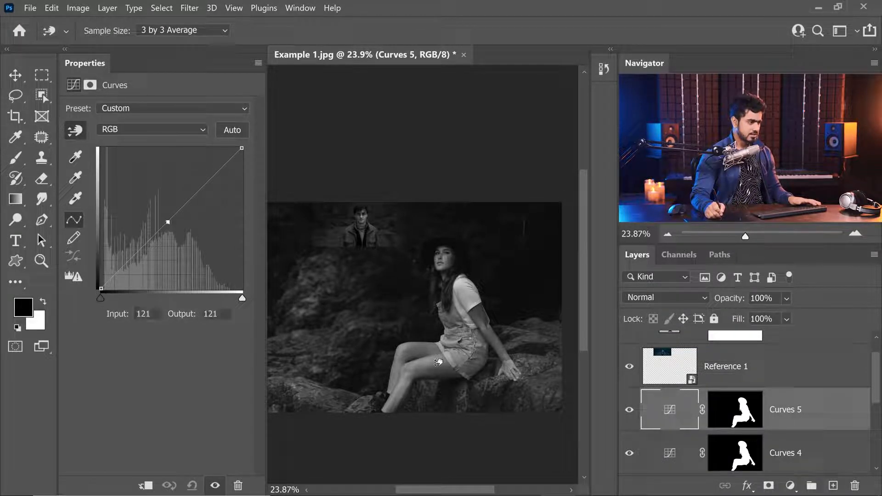
pyautogui.moveTo(438, 362); pyautogui.dragTo(441, 388)
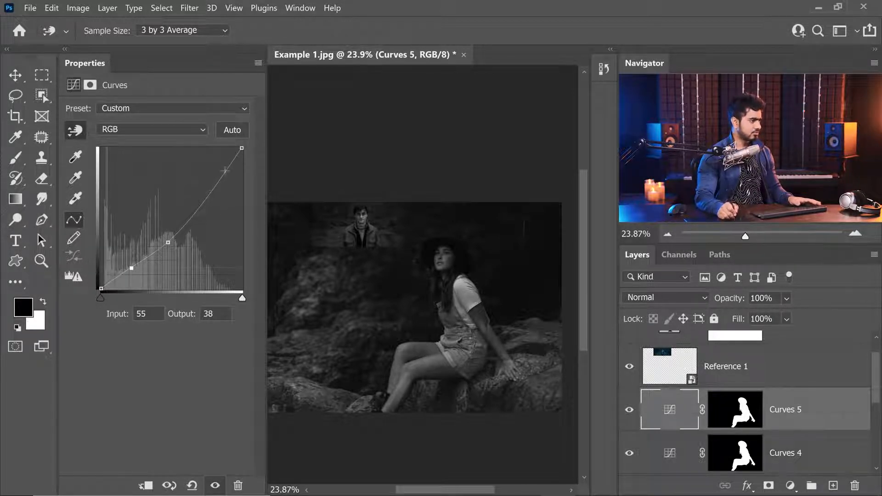
pyautogui.moveTo(241, 149)
pyautogui.mouseDown()
pyautogui.moveTo(245, 170)
pyautogui.moveTo(245, 159)
pyautogui.mouseUp()
pyautogui.click(199, 217)
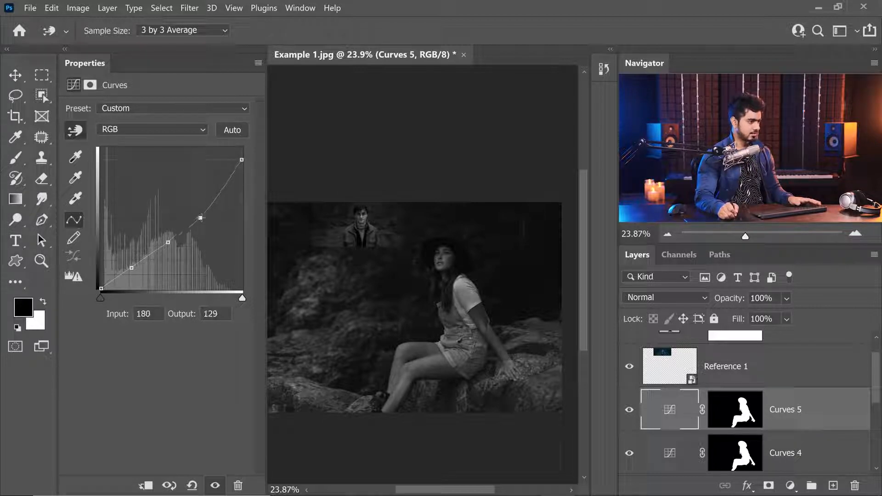
# Lower the Curves 5 midtone point at input 121 further and set the shadow point to input 51, output 29
pyautogui.moveTo(168, 245); pyautogui.dragTo(169, 250)
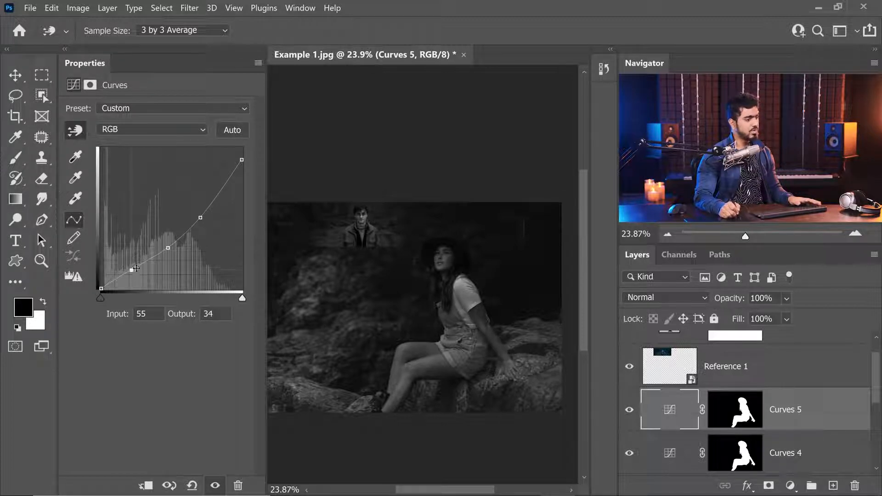
pyautogui.moveTo(130, 267); pyautogui.dragTo(131, 269)
pyautogui.moveTo(458, 386); pyautogui.dragTo(477, 366)
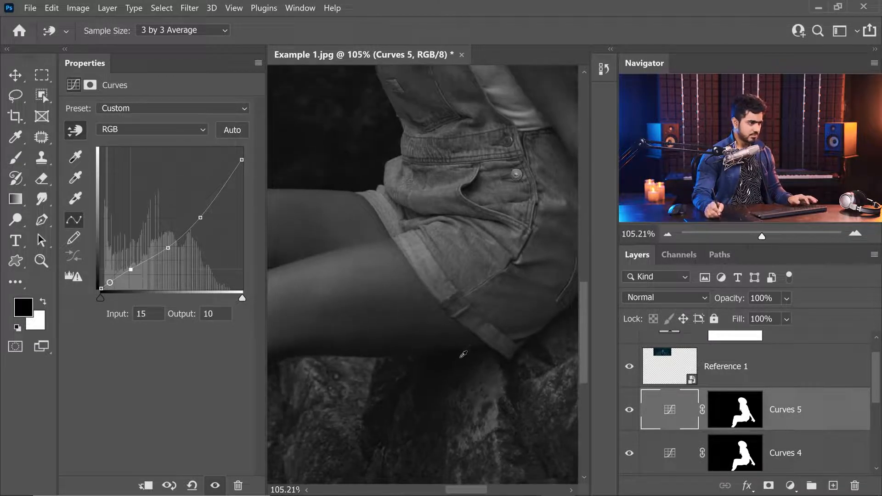
pyautogui.moveTo(131, 269); pyautogui.dragTo(131, 273)
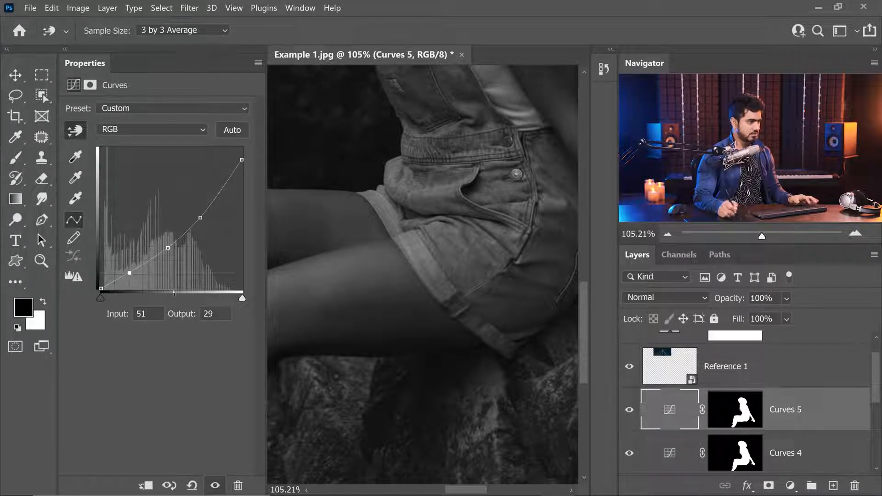
pyautogui.moveTo(461, 313)
pyautogui.mouseDown()
pyautogui.moveTo(437, 316)
pyautogui.moveTo(452, 366)
pyautogui.moveTo(456, 323)
pyautogui.moveTo(473, 301)
pyautogui.mouseUp()
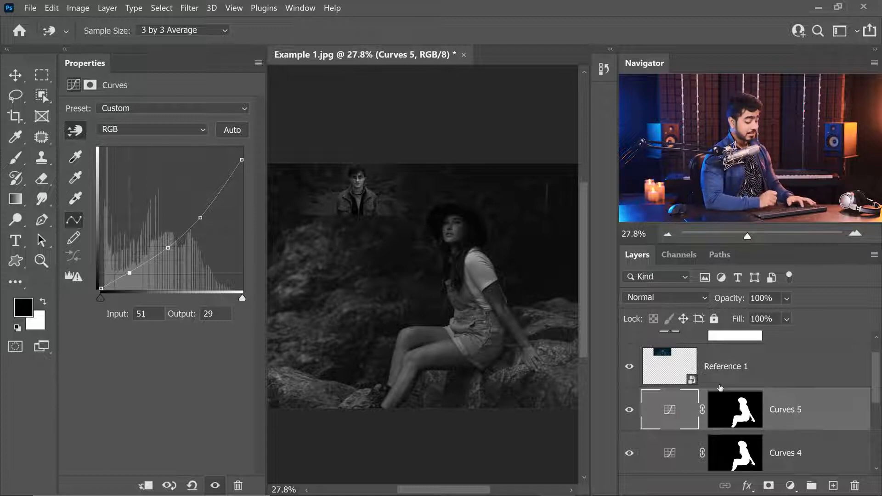
# Put Curves 5 into its own group, add a white layer mask to the group, and collapse it
pyautogui.hotkey('ctrl', 'g')
pyautogui.press('w')
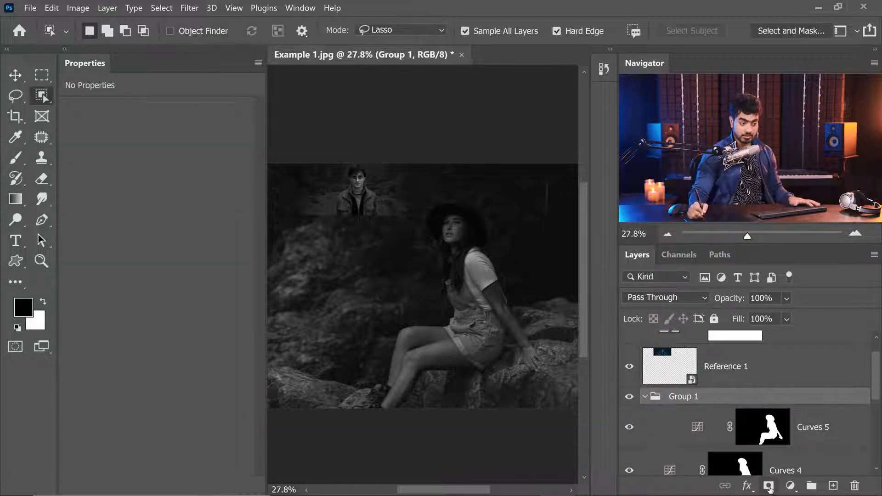
pyautogui.click(768, 487)
pyautogui.click(645, 409)
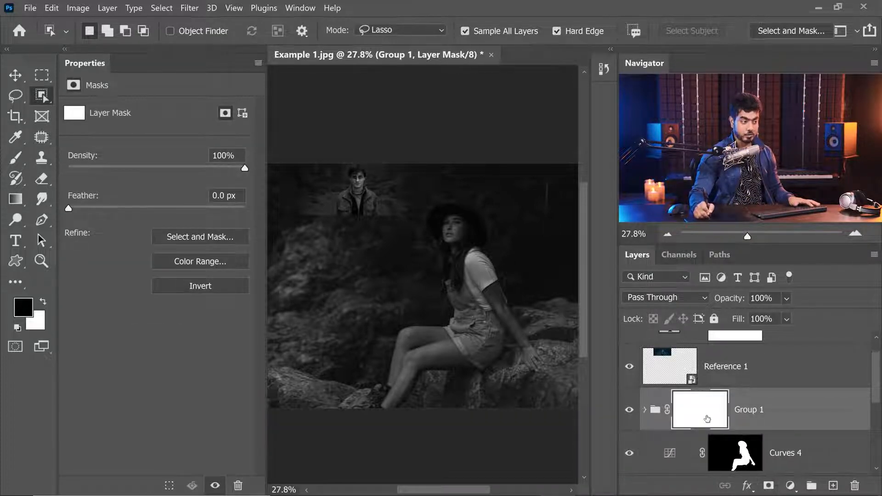
# Fade the Group 1 mask with a black-to-white linear gradient from the woman's neck to below her shorts, and compare with the group hidden
pyautogui.click(15, 200)
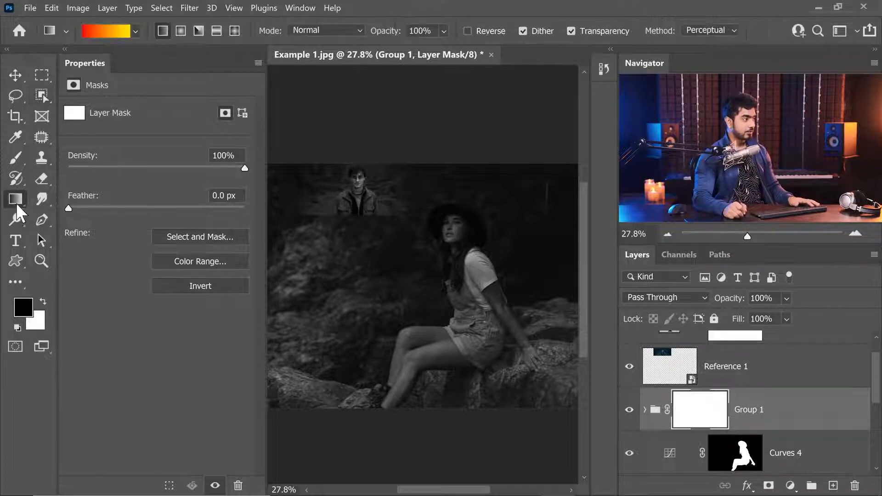
pyautogui.click(134, 30)
pyautogui.click(49, 84)
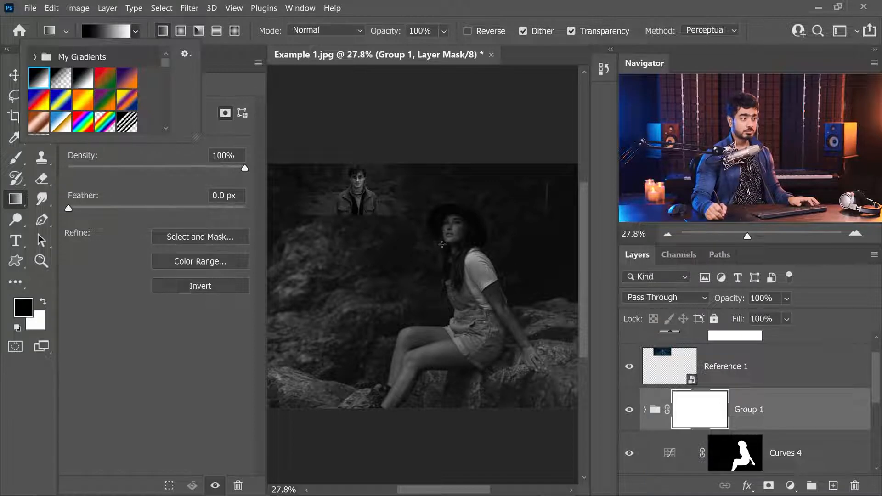
pyautogui.click(461, 251)
pyautogui.moveTo(462, 251); pyautogui.dragTo(465, 331)
pyautogui.moveTo(468, 381); pyautogui.dragTo(468, 384)
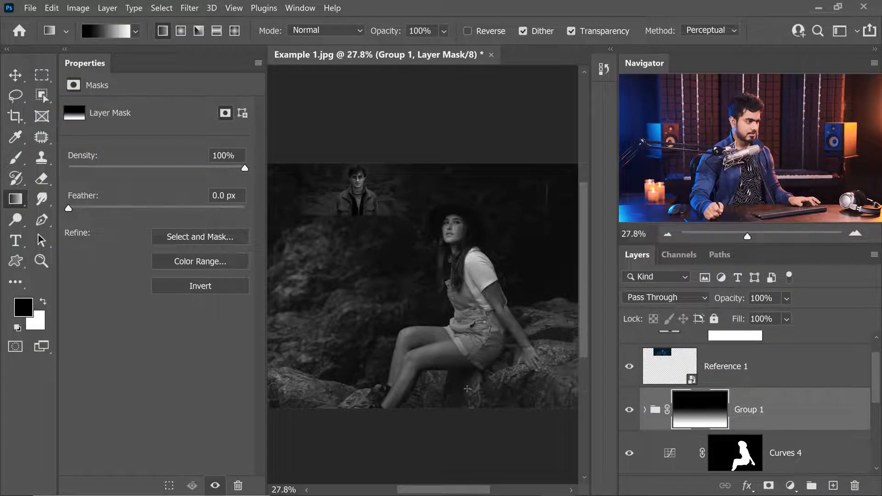
pyautogui.click(629, 410)
pyautogui.click(629, 411)
# Redraw the Group 1 mask gradient from above the woman's hat down to her lap, and compare with the group hidden
pyautogui.moveTo(459, 184); pyautogui.dragTo(462, 334)
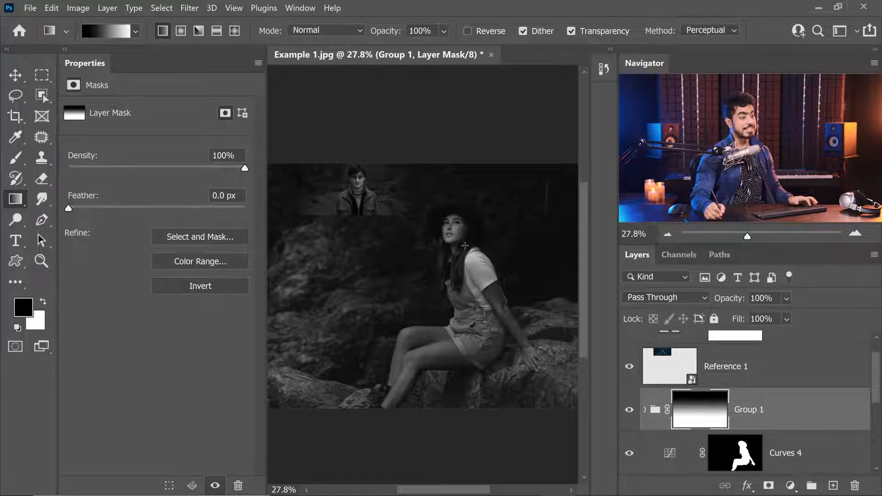
pyautogui.click(629, 410)
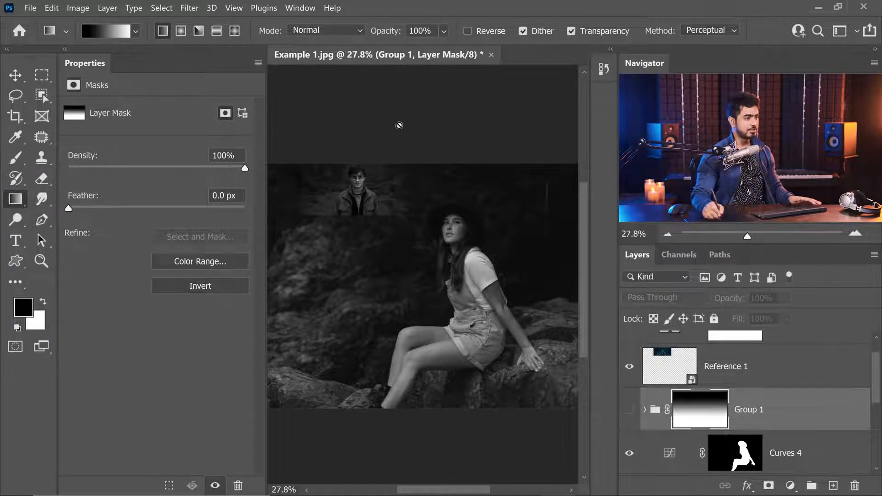
pyautogui.click(621, 410)
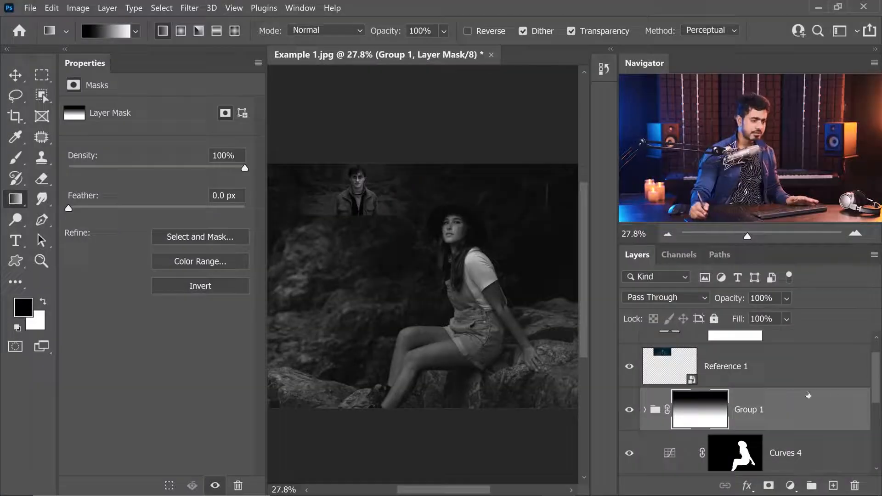
# Group Group 1 with all the Curves layers below it and name the new group Brightness and Contrast
pyautogui.moveTo(876, 387)
pyautogui.mouseDown()
pyautogui.moveTo(876, 377)
pyautogui.moveTo(876, 393)
pyautogui.mouseUp()
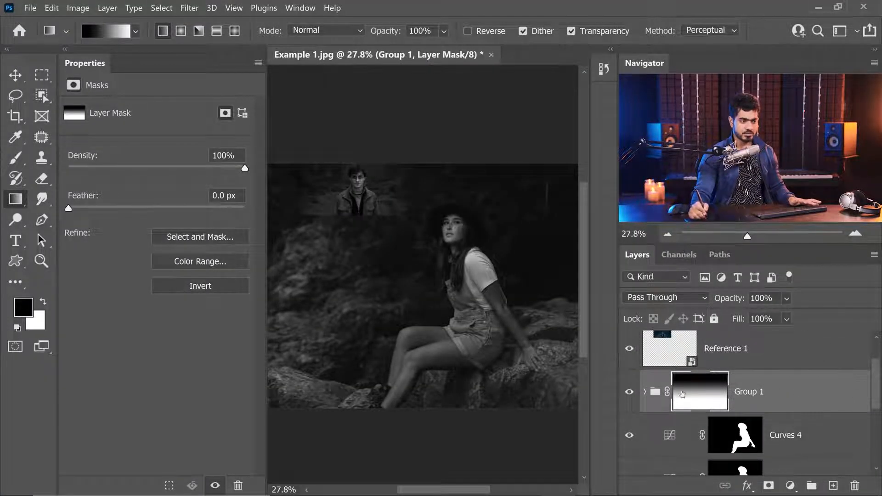
pyautogui.moveTo(875, 384); pyautogui.dragTo(879, 406)
pyautogui.keyDown('shift'); pyautogui.click(821, 422); pyautogui.keyUp('shift')
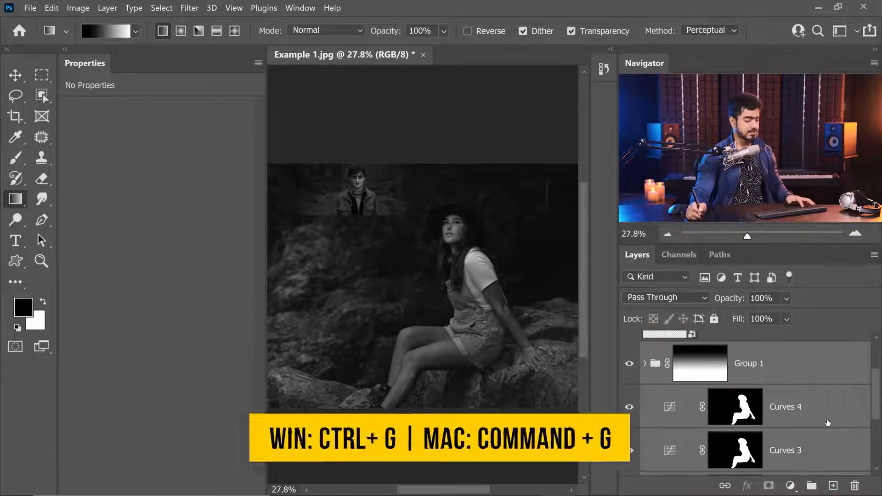
pyautogui.hotkey('ctrl', 'g')
pyautogui.doubleClick(689, 425)
pyautogui.write('Brightness and Contrast')
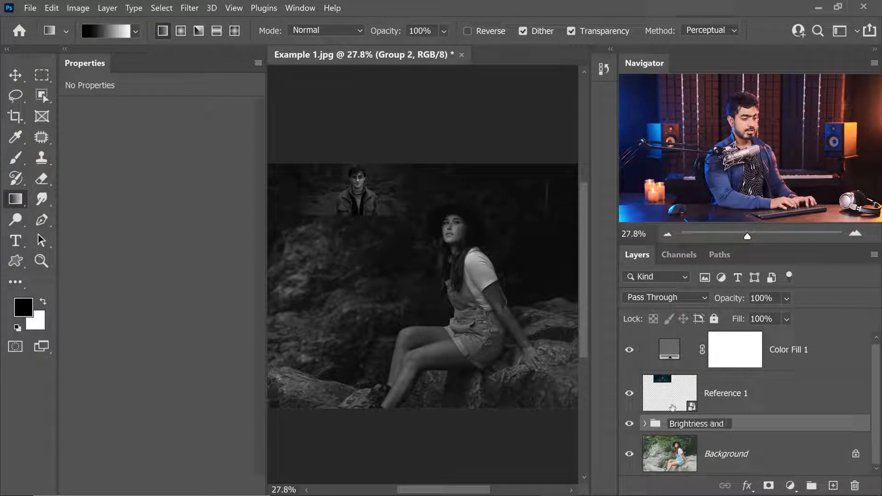
pyautogui.press('Return')
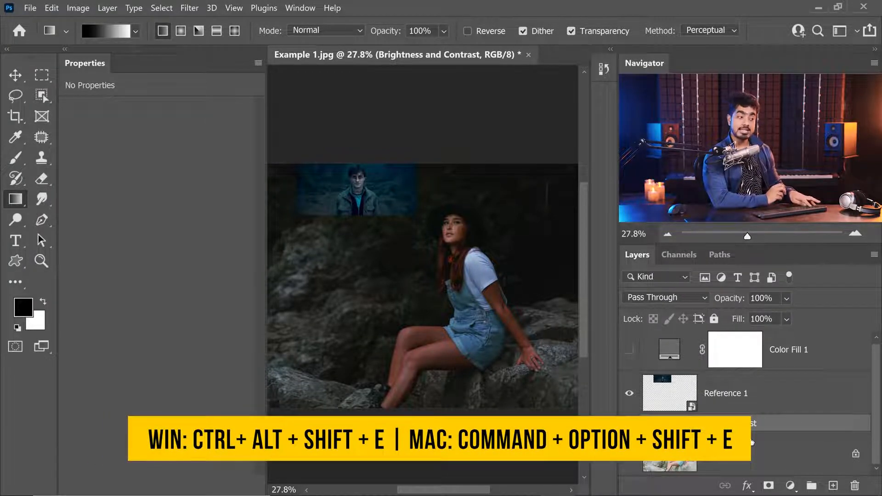
# Stamp the visible layers into a merged layer, delete that layer, and hide the Reference 1 layer
pyautogui.hotkey('ctrl', 'alt', 'shift', 'e')
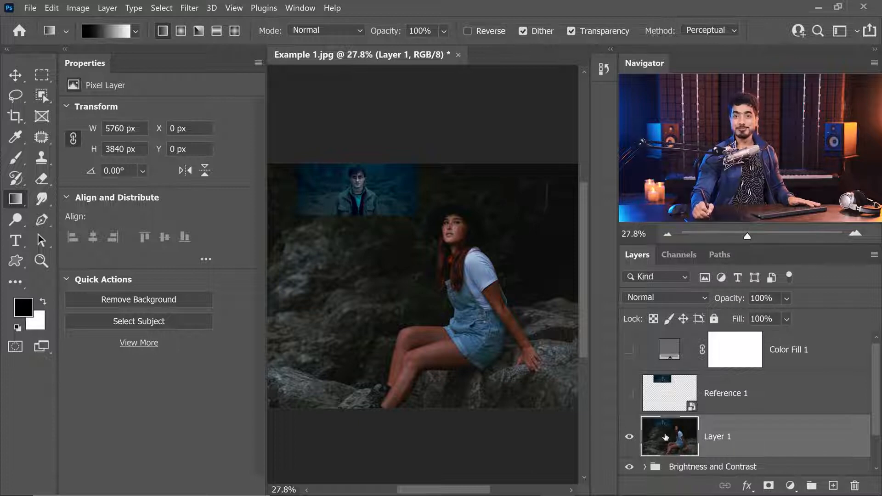
pyautogui.moveTo(835, 436); pyautogui.dragTo(854, 486)
pyautogui.click(629, 394)
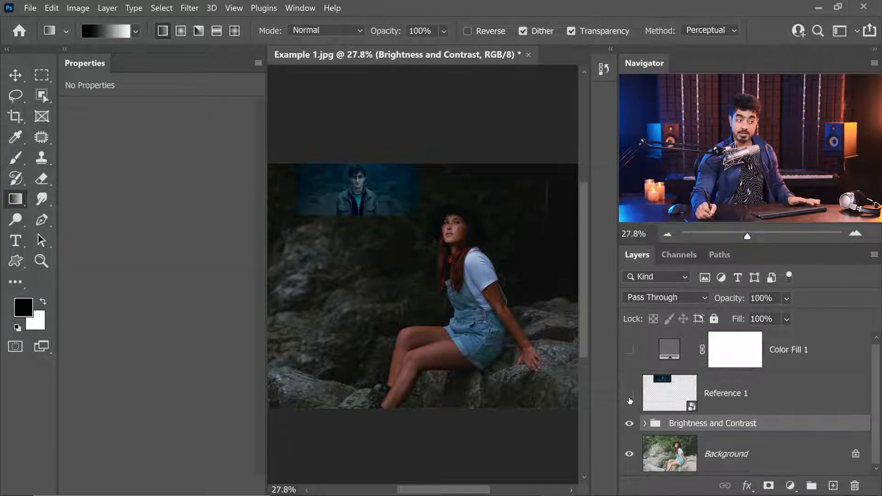
pyautogui.click(629, 396)
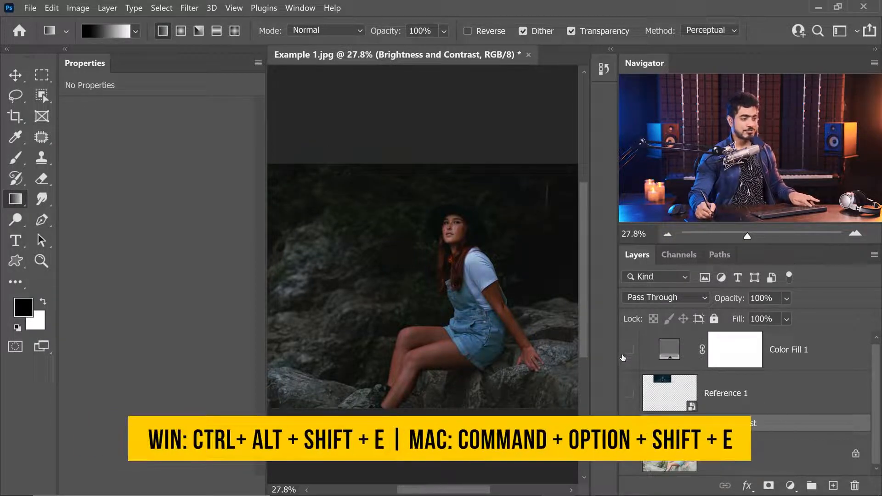
# Stamp all visible layers into a new merged layer and rename it Matching Color
pyautogui.hotkey('ctrl', 'alt', 'shift', 'e')
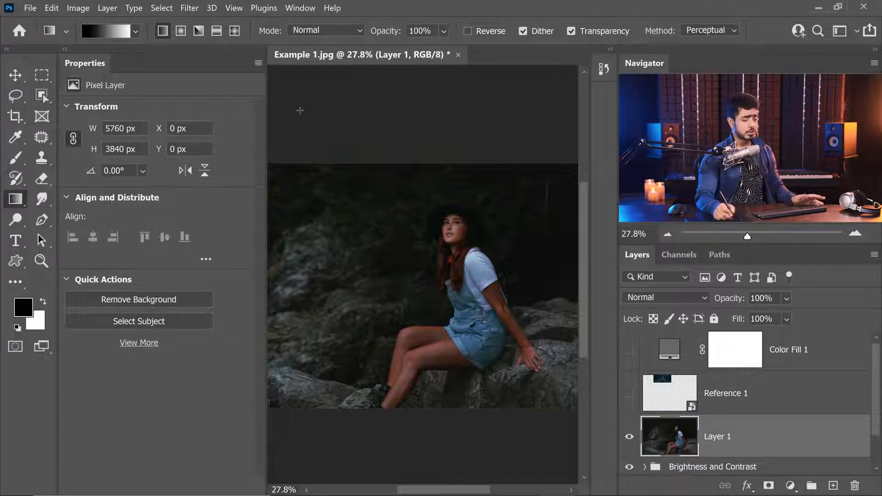
pyautogui.doubleClick(728, 438)
pyautogui.write('Ma')
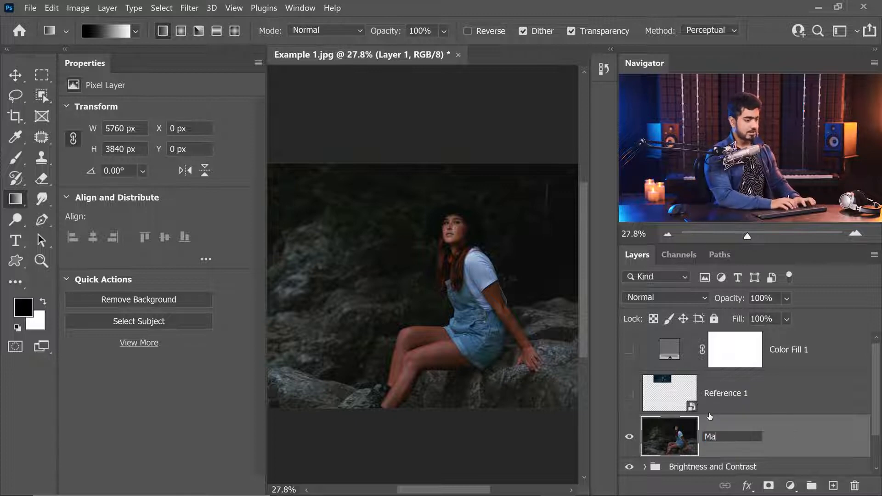
pyautogui.write('tching Color')
pyautogui.press('Return')
# Convert the Matching Color layer for smart filters
pyautogui.click(189, 8)
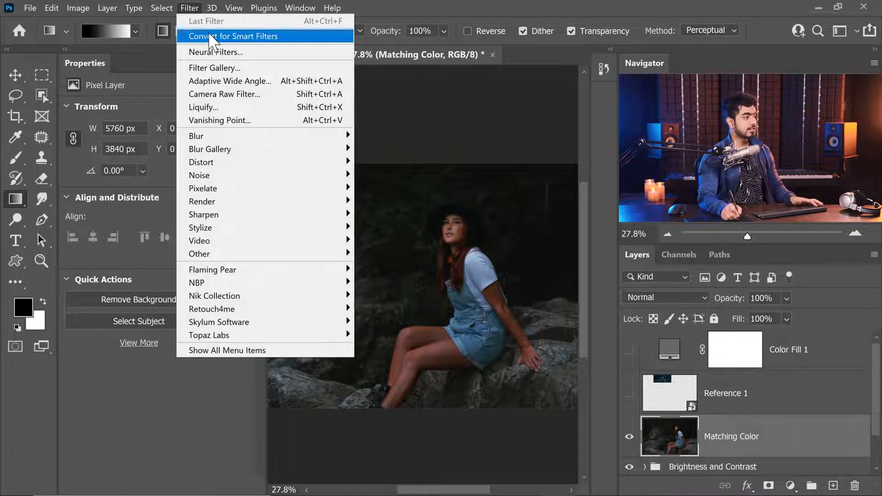
pyautogui.click(211, 31)
pyautogui.click(517, 220)
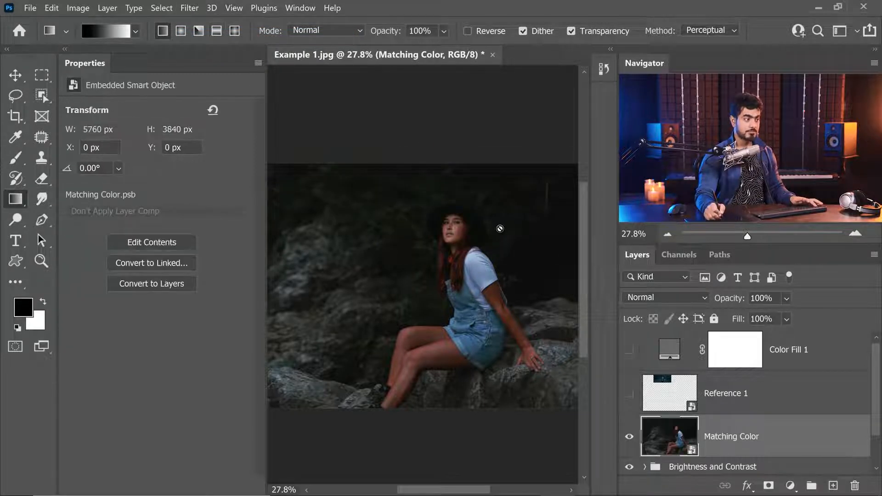
pyautogui.click(191, 7)
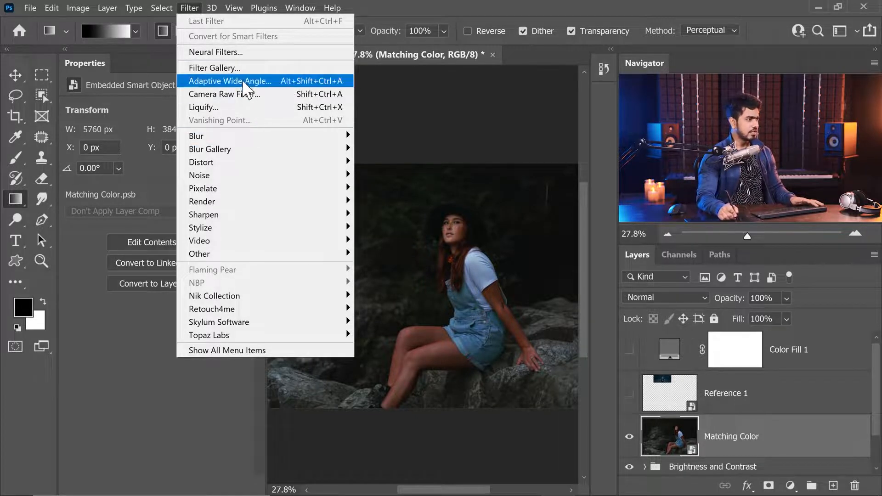
pyautogui.click(245, 52)
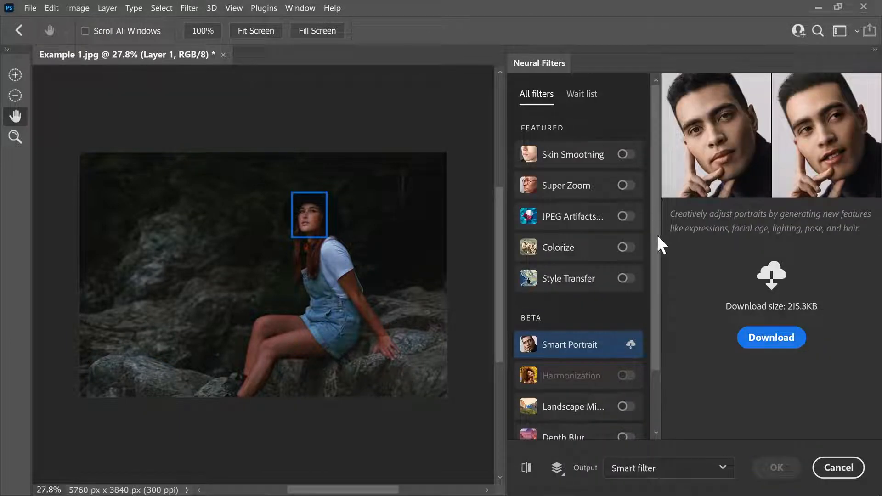
pyautogui.moveTo(657, 273); pyautogui.dragTo(652, 351)
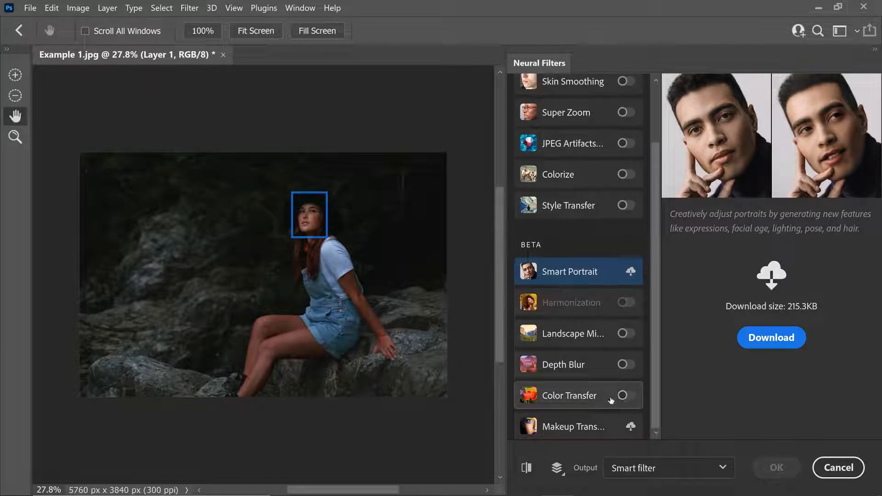
pyautogui.click(626, 396)
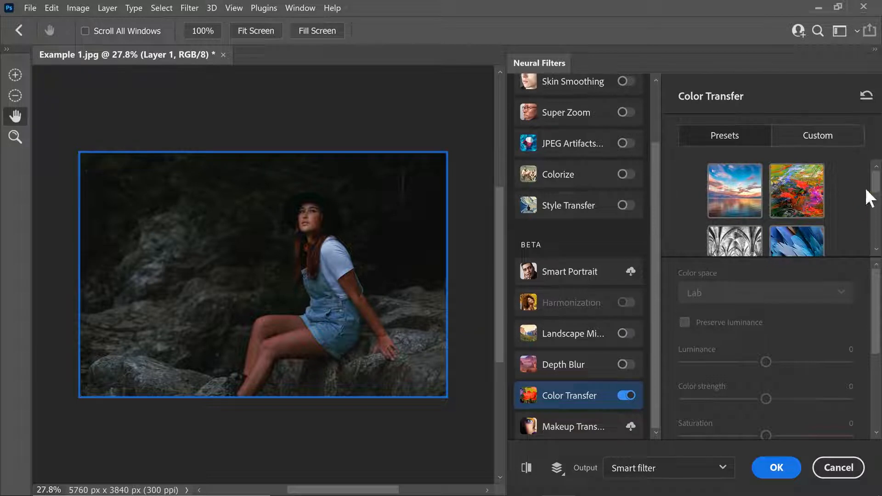
pyautogui.click(822, 136)
pyautogui.click(730, 235)
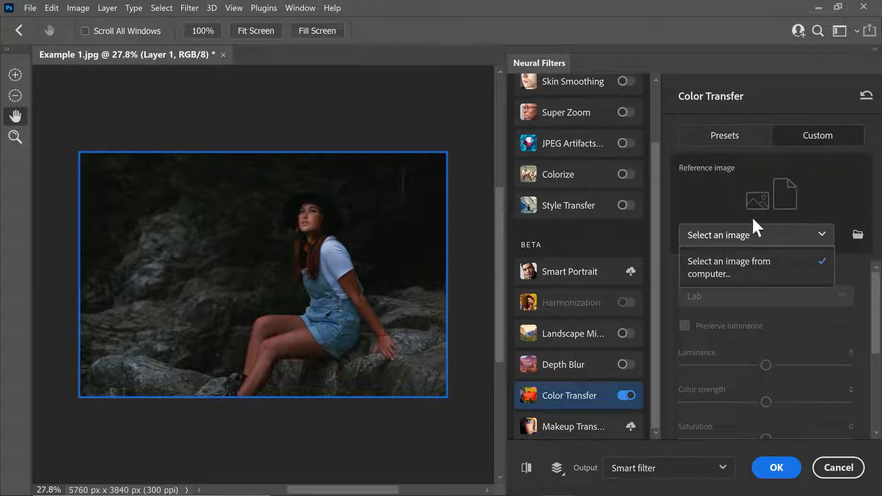
pyautogui.click(753, 230)
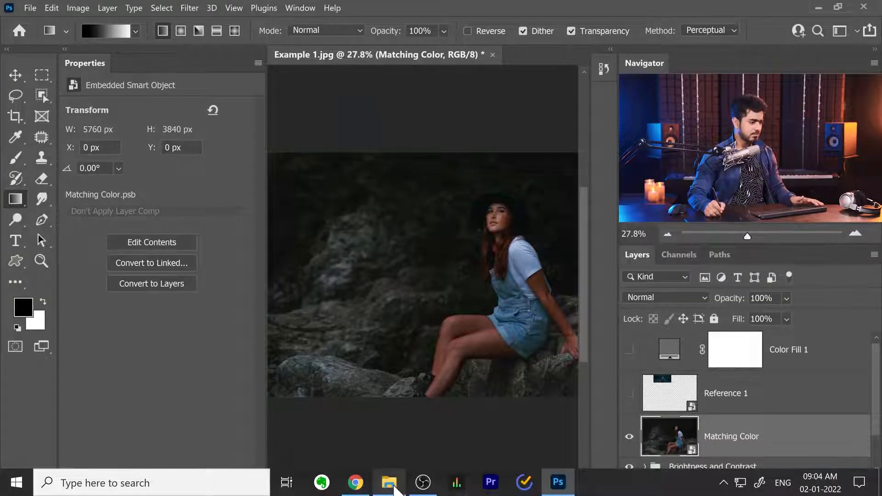
# Open Reference 1.png from the Examples folder as a separate document and return to Example 1.jpg
pyautogui.click(390, 481)
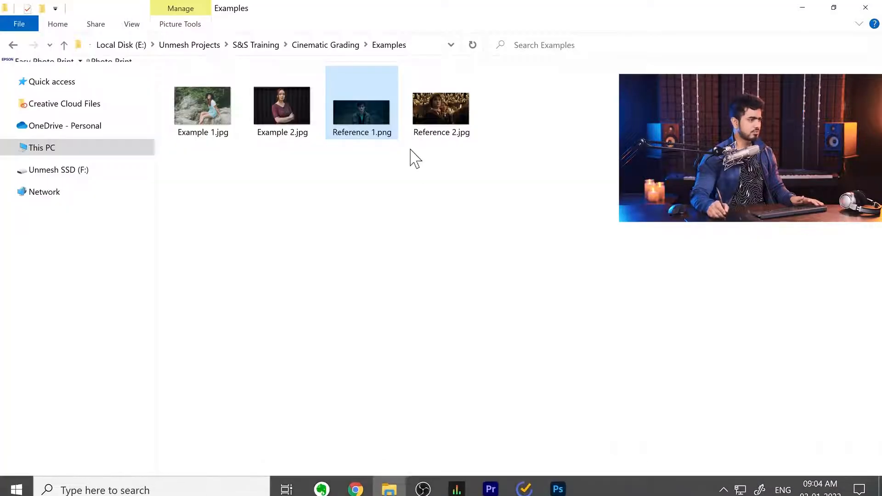
pyautogui.moveTo(354, 104); pyautogui.dragTo(526, 57)
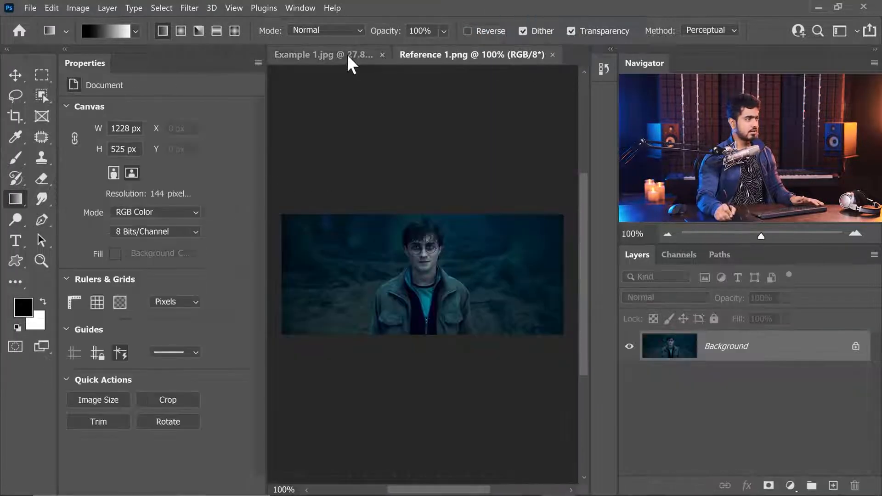
pyautogui.click(349, 55)
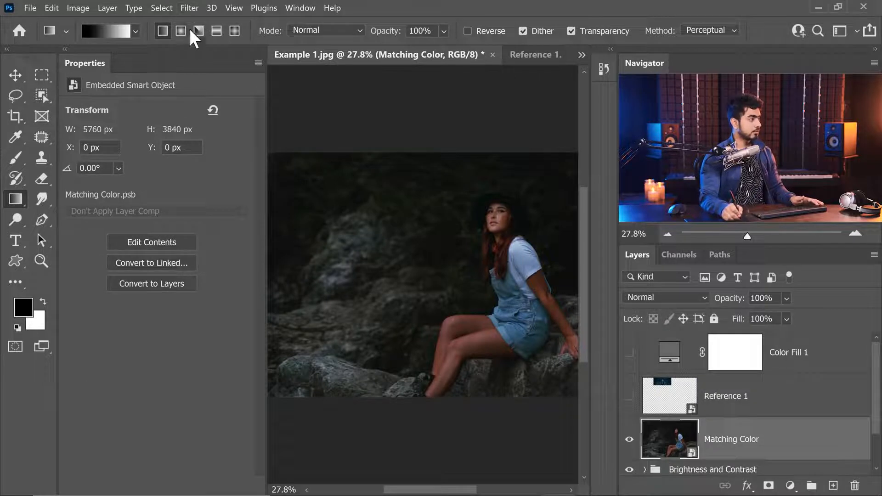
# Enable the Color Transfer neural filter on the Matching Color layer with Reference 1.png as the custom reference image
pyautogui.click(194, 7)
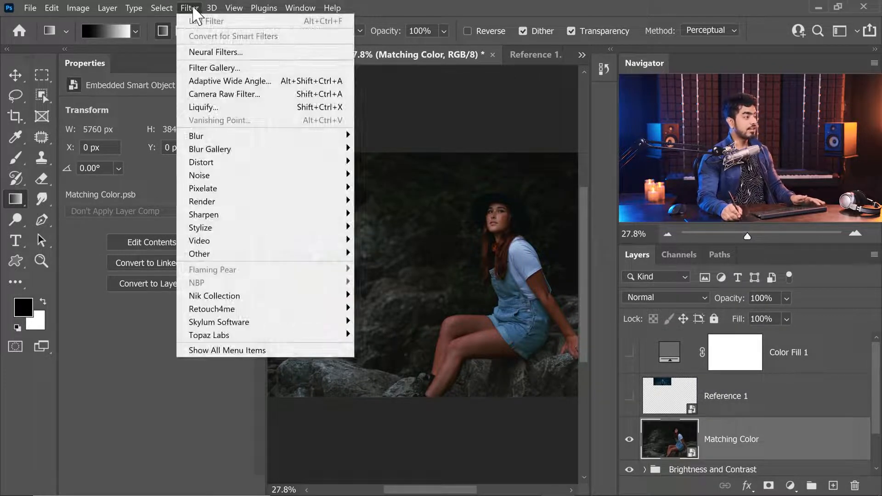
pyautogui.click(218, 52)
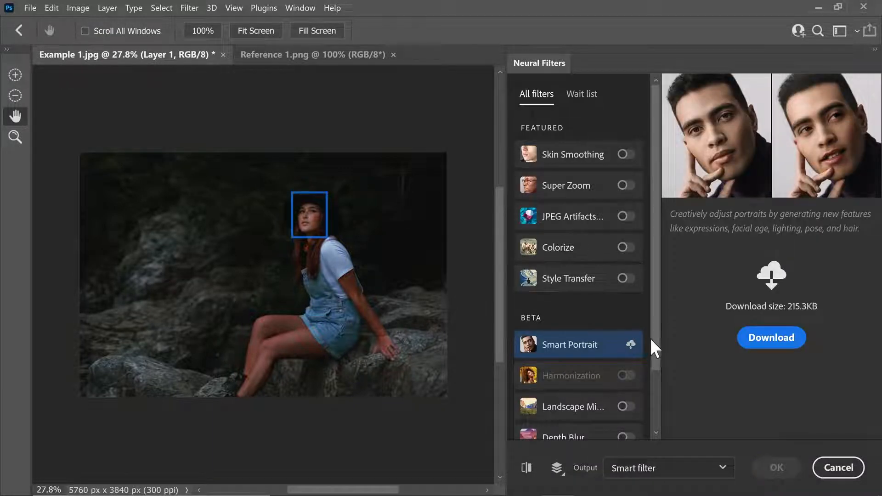
pyautogui.scroll(-2, 656, 400)
pyautogui.click(625, 395)
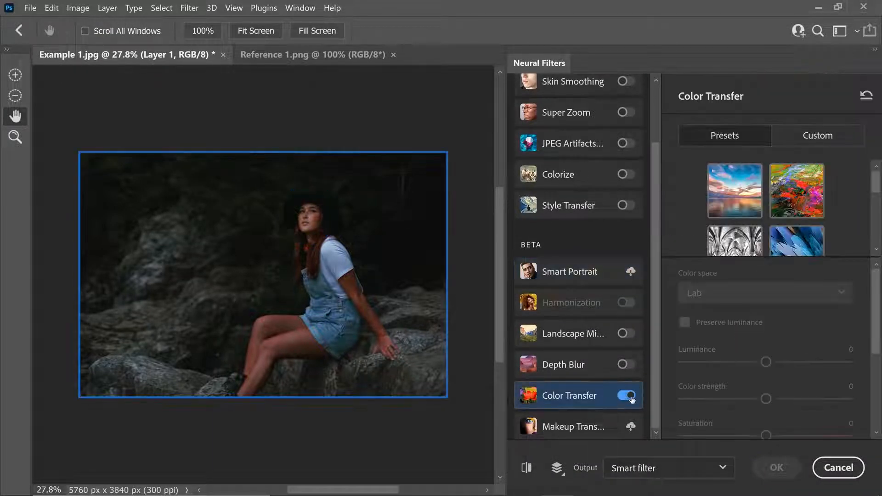
pyautogui.click(818, 137)
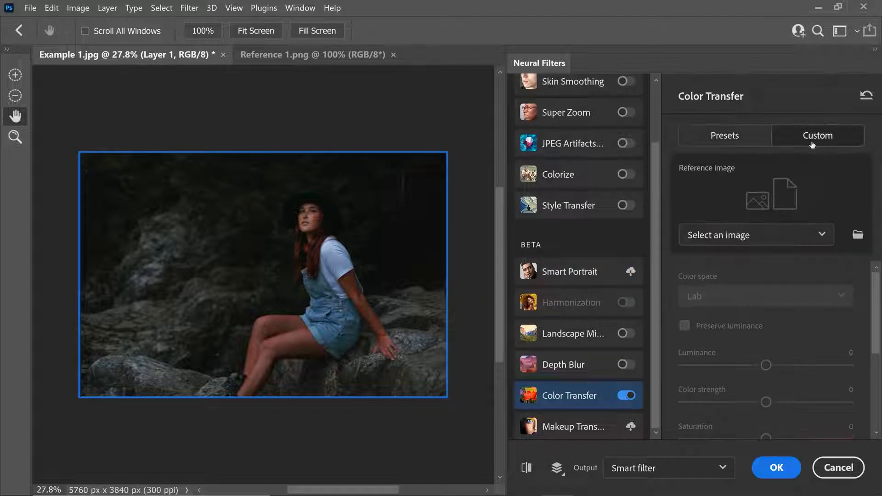
pyautogui.click(751, 237)
pyautogui.click(733, 262)
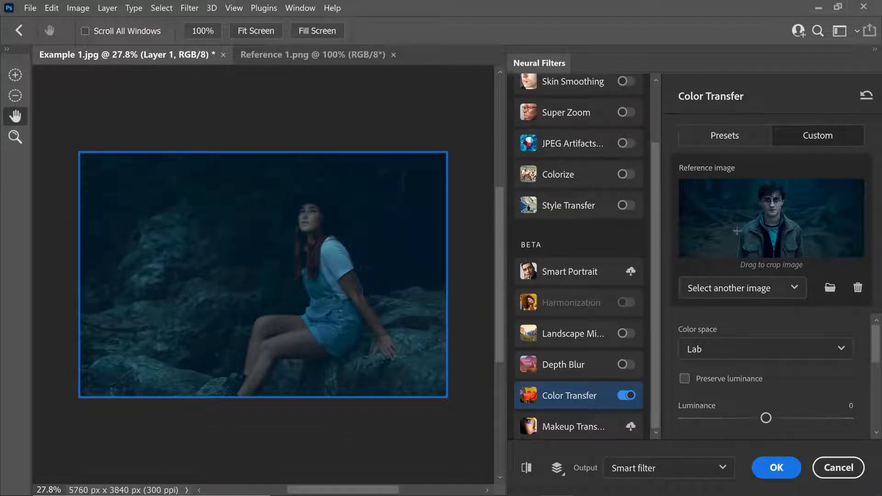
# Set the Color Transfer color space to RGB and apply the result as a smart filter
pyautogui.click(693, 351)
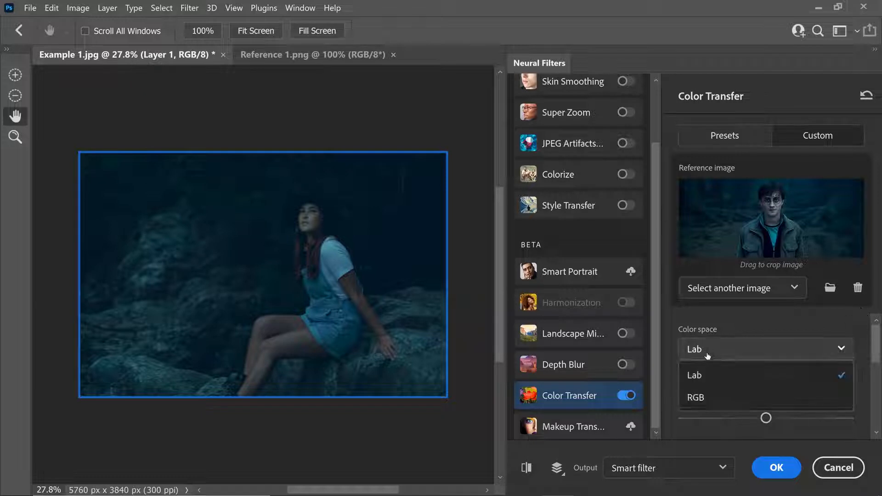
pyautogui.click(693, 394)
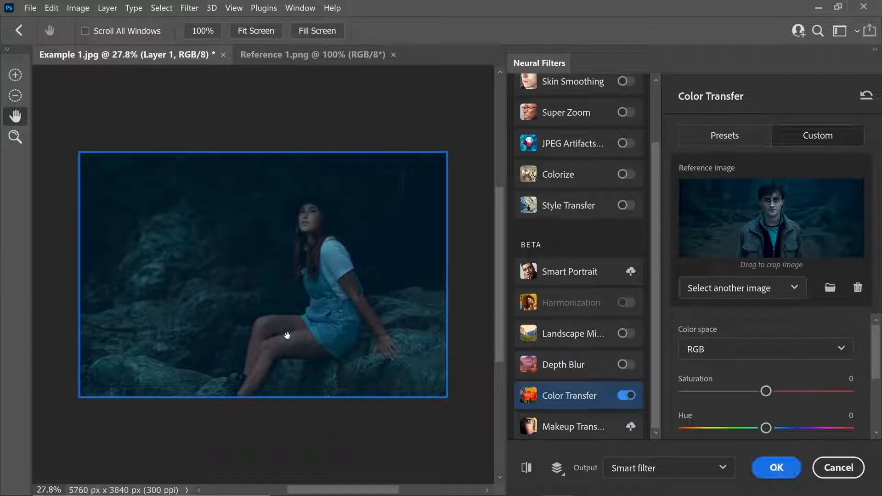
pyautogui.moveTo(875, 337); pyautogui.dragTo(875, 344)
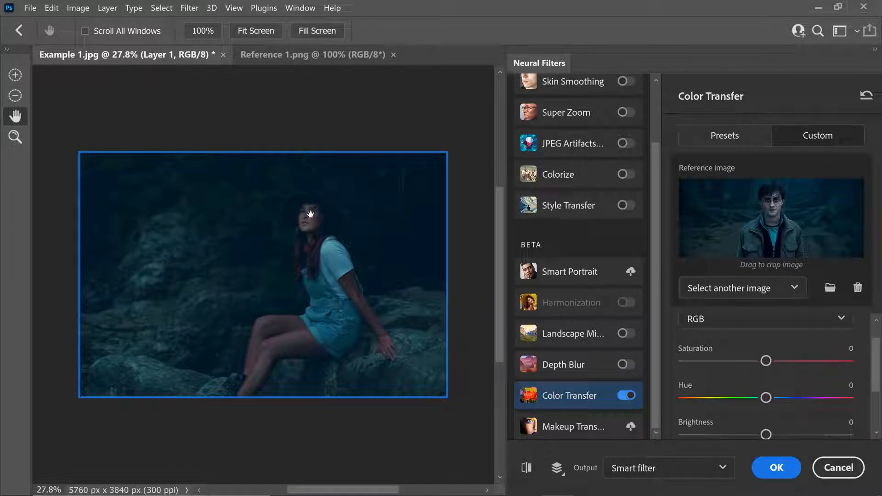
pyautogui.moveTo(878, 358); pyautogui.dragTo(878, 357)
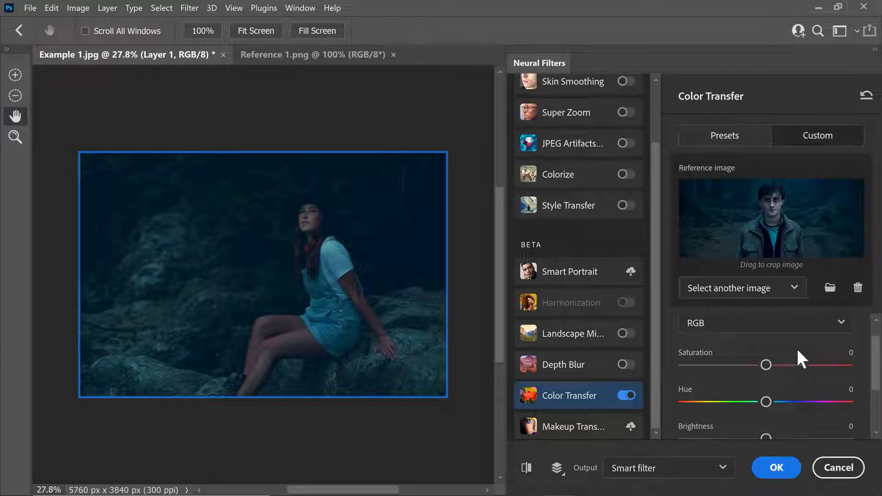
pyautogui.moveTo(875, 367); pyautogui.dragTo(876, 396)
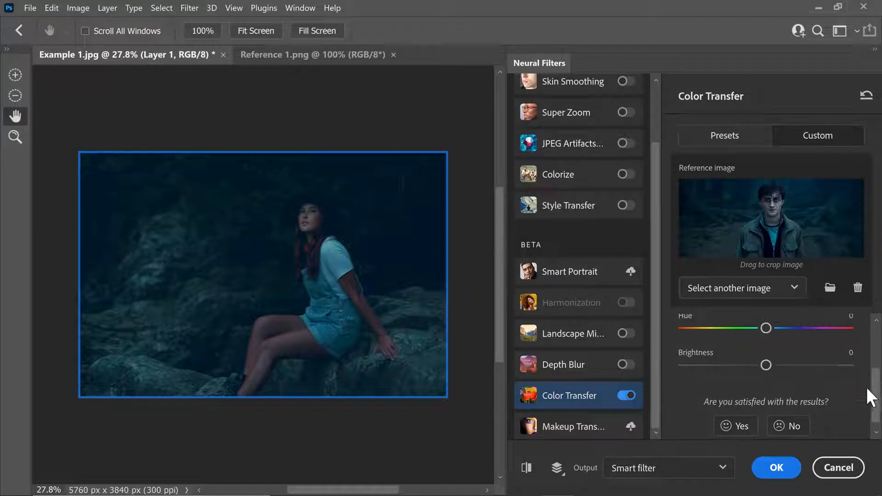
pyautogui.scroll(-1, 868, 402)
pyautogui.moveTo(876, 389); pyautogui.dragTo(879, 353)
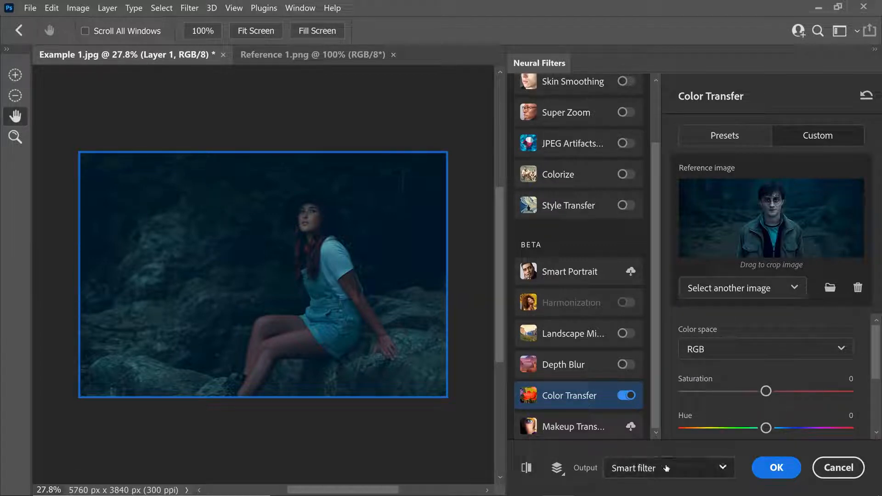
pyautogui.click(773, 467)
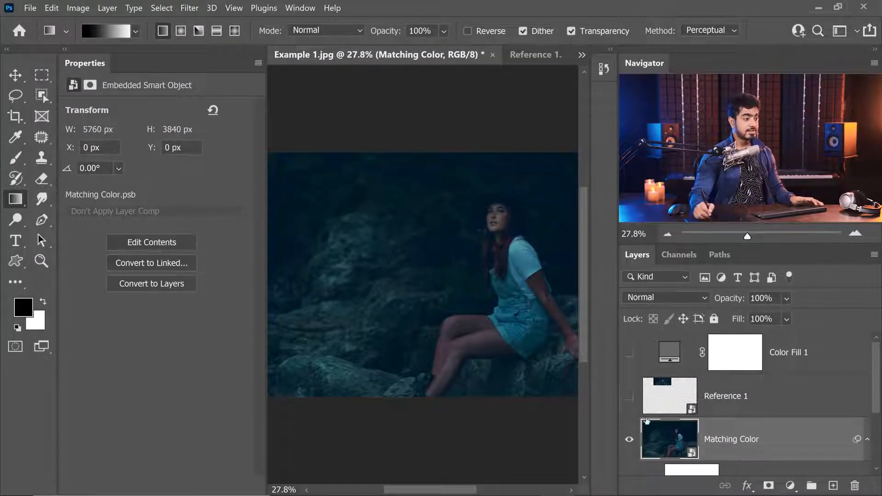
# Show the Reference 1 layer and close the Properties panel to free up the canvas
pyautogui.click(629, 398)
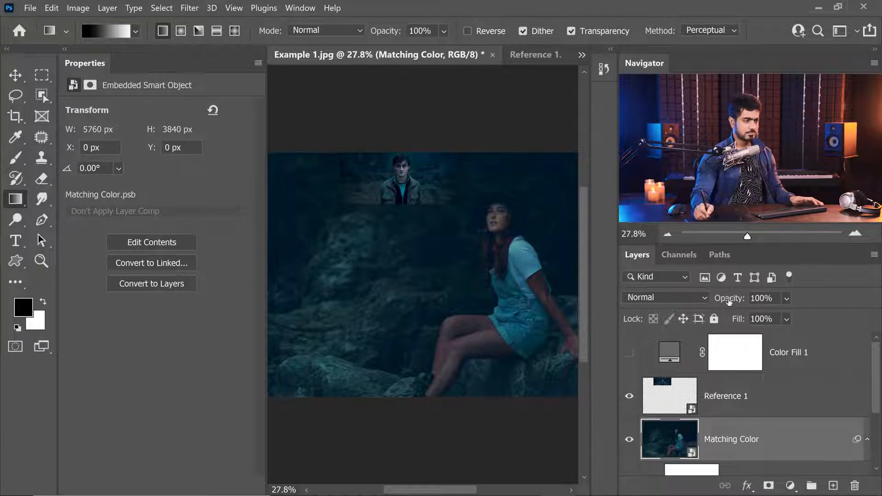
pyautogui.moveTo(84, 63); pyautogui.dragTo(143, 88)
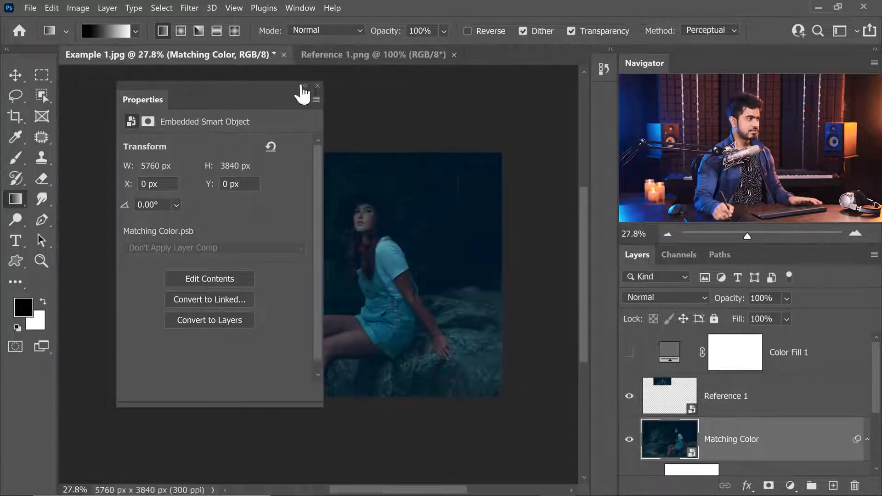
pyautogui.click(316, 85)
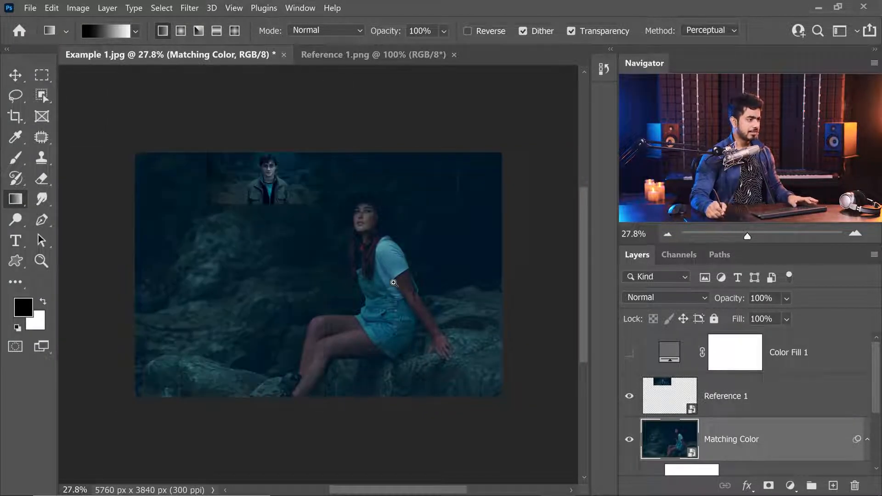
# Examine the woman's skin, clothes and background colors up close against the reference image
pyautogui.scroll(5, 430, 284)
pyautogui.moveTo(199, 185); pyautogui.dragTo(388, 354)
pyautogui.moveTo(381, 277); pyautogui.dragTo(351, 262)
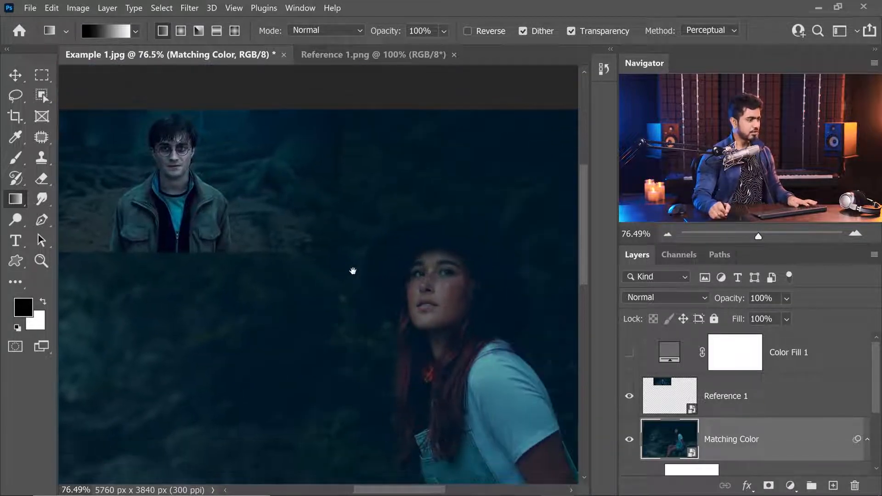
pyautogui.scroll(5, 177, 212)
pyautogui.scroll(-5, 282, 233)
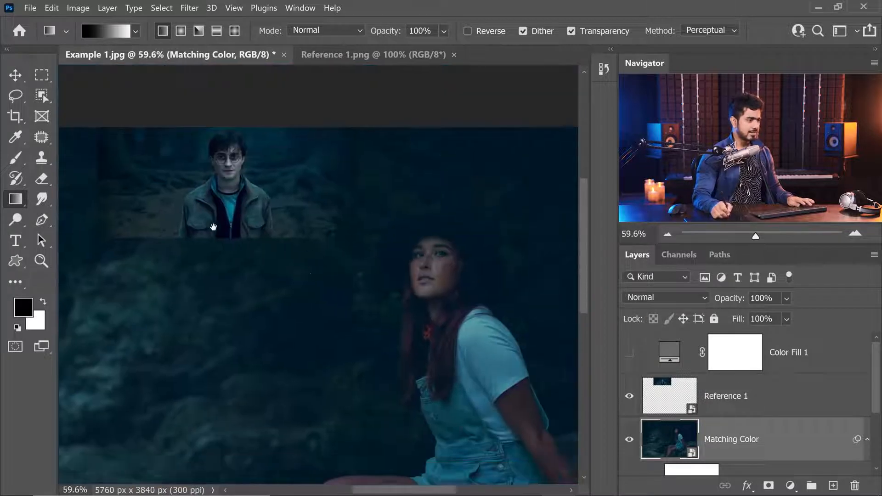
pyautogui.scroll(5, 399, 338)
pyautogui.scroll(-4, 282, 290)
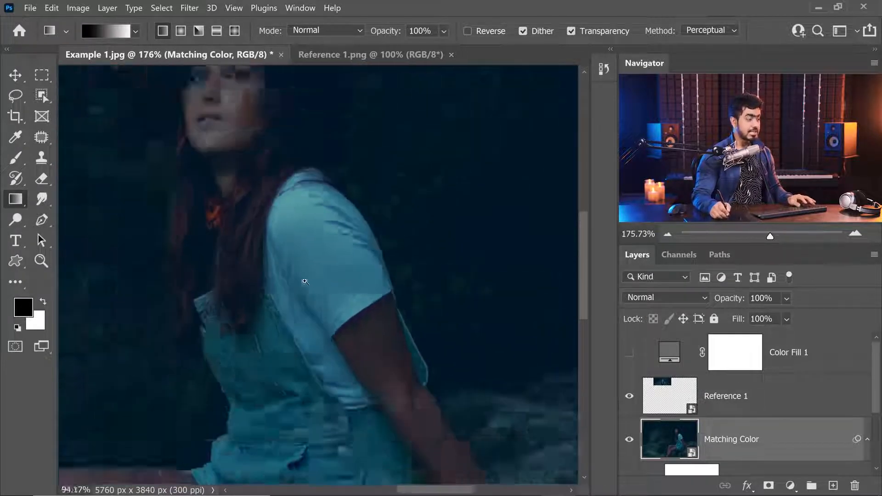
pyautogui.moveTo(294, 298); pyautogui.dragTo(416, 361)
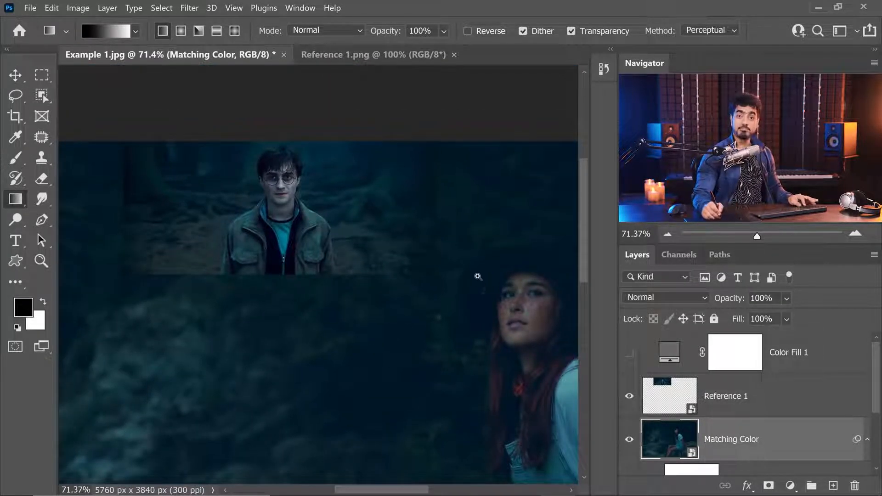
pyautogui.scroll(-2, 477, 277)
pyautogui.moveTo(466, 276); pyautogui.dragTo(362, 220)
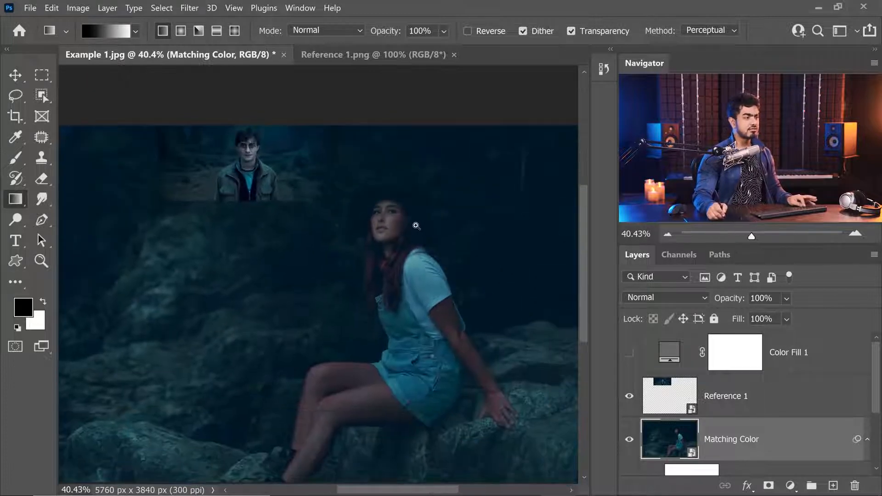
pyautogui.scroll(-2, 412, 229)
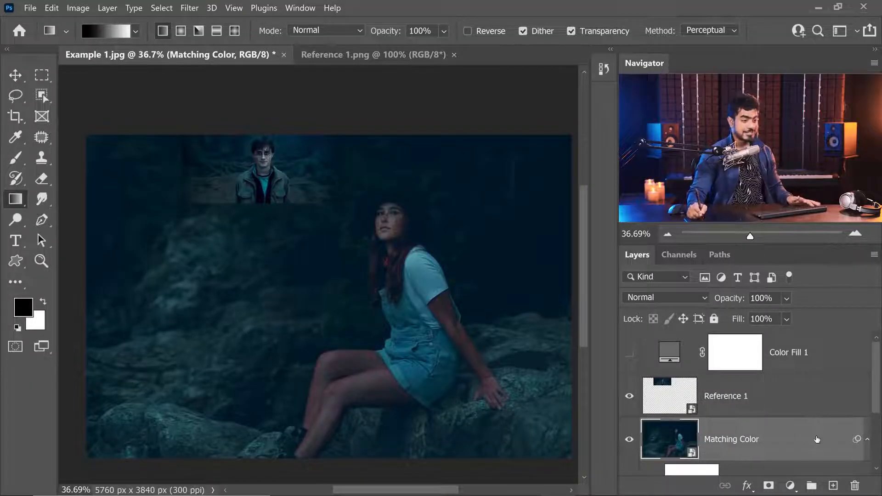
# Open the Matching Color layer's blending options, keep the canvas in view, and set Blend If to the Red channel
pyautogui.doubleClick(803, 425)
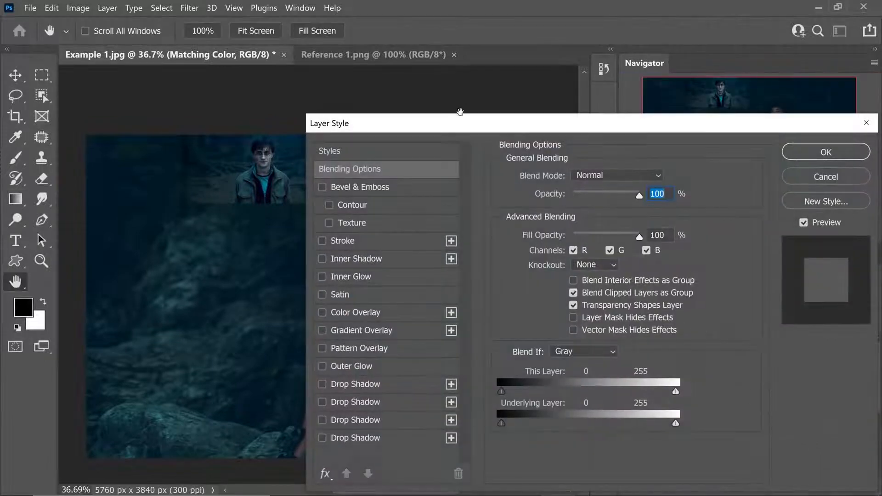
pyautogui.moveTo(448, 123); pyautogui.dragTo(596, 73)
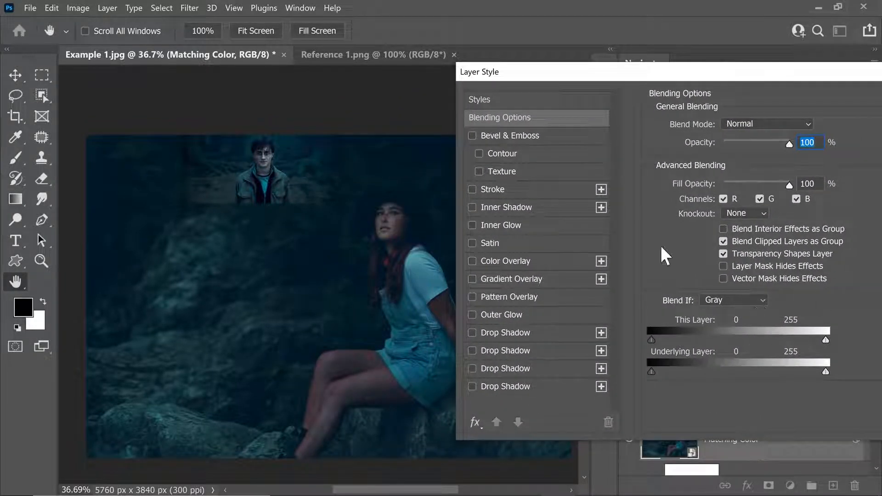
pyautogui.moveTo(740, 367); pyautogui.dragTo(854, 375)
pyautogui.moveTo(652, 371)
pyautogui.mouseDown()
pyautogui.moveTo(767, 367)
pyautogui.moveTo(635, 371)
pyautogui.mouseUp()
pyautogui.click(737, 299)
pyautogui.click(728, 319)
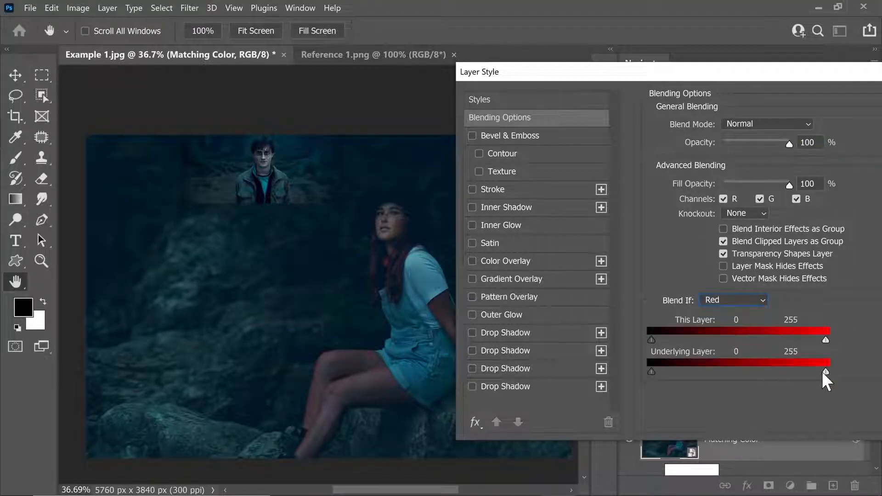
# Split the Underlying Layer's red highlight threshold, keeping one half at 255 and lowering the other toward the darkest reds, and apply the blending options
pyautogui.moveTo(756, 373); pyautogui.dragTo(725, 373)
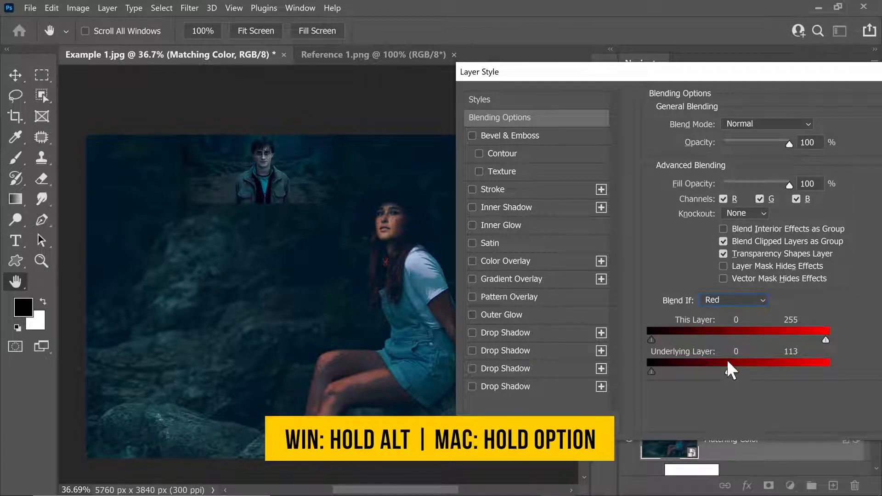
pyautogui.moveTo(729, 371); pyautogui.dragTo(829, 370)
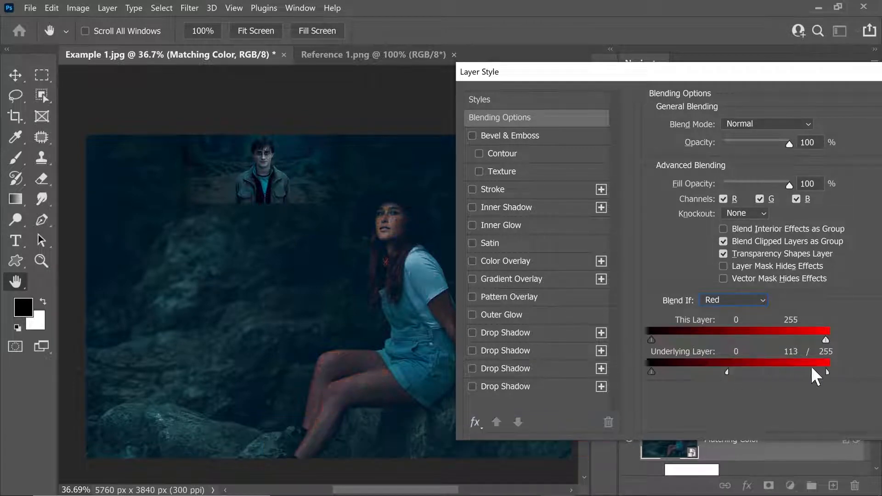
pyautogui.moveTo(727, 371); pyautogui.dragTo(597, 370)
pyautogui.moveTo(550, 73); pyautogui.dragTo(317, 134)
pyautogui.click(568, 156)
pyautogui.press('g')
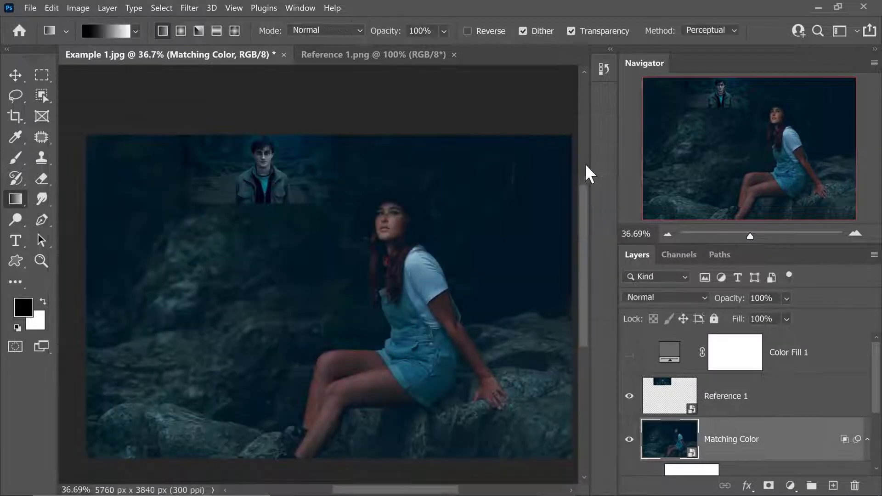
# Lower the Matching Color layer's opacity to 82%
pyautogui.scroll(2, 419, 317)
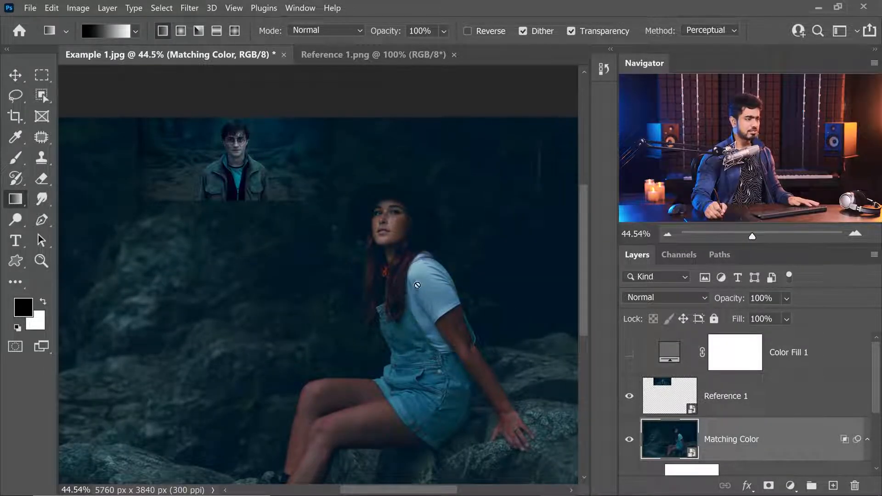
pyautogui.scroll(-2, 418, 317)
pyautogui.scroll(1, 413, 273)
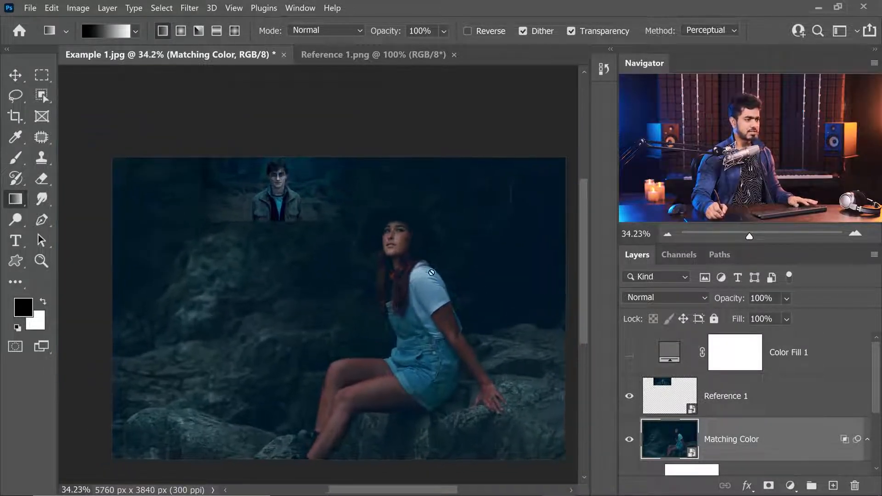
pyautogui.moveTo(730, 299); pyautogui.dragTo(721, 303)
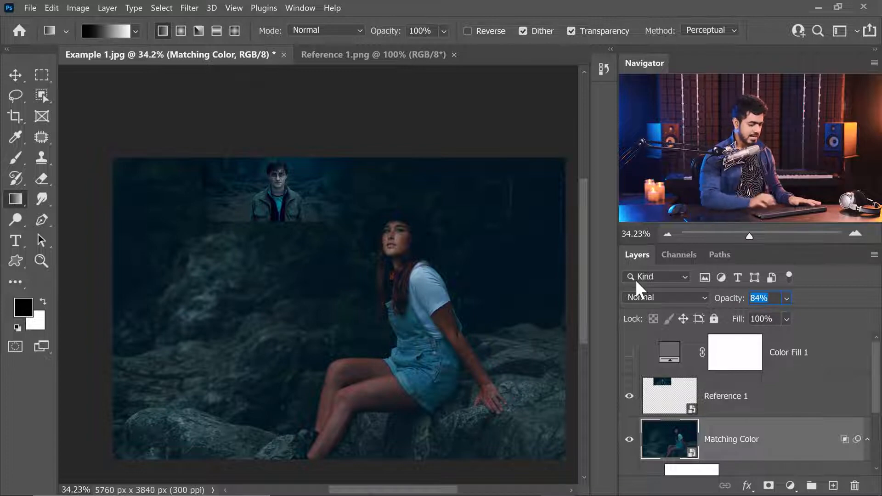
pyautogui.write('82')
pyautogui.press('Return')
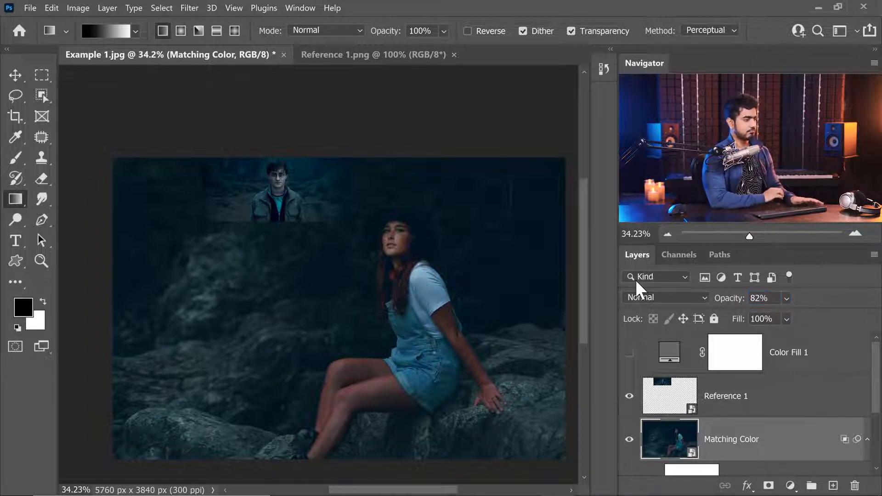
# Move the Reference 1 image directly below the woman's face so their skin tones can be compared
pyautogui.hotkey('ctrl', '0')
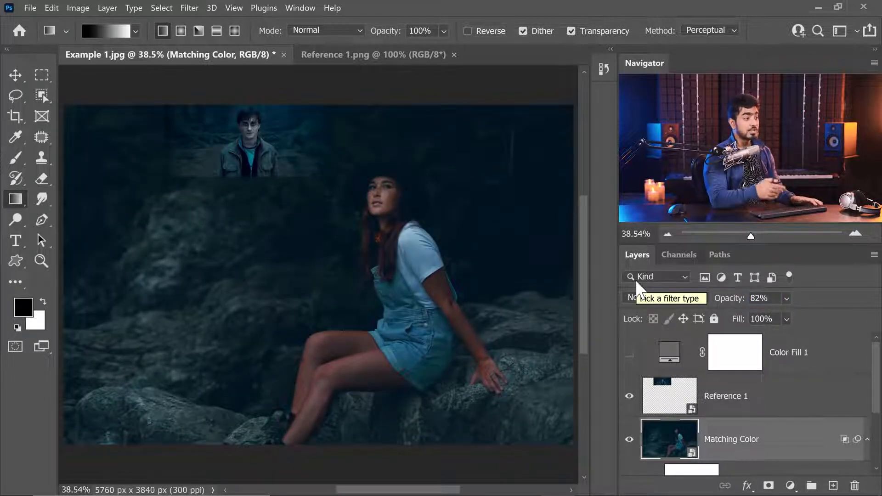
pyautogui.click(789, 403)
pyautogui.hotkey('ctrl', 't')
pyautogui.moveTo(285, 162); pyautogui.dragTo(429, 289)
pyautogui.press('Return')
pyautogui.press('g')
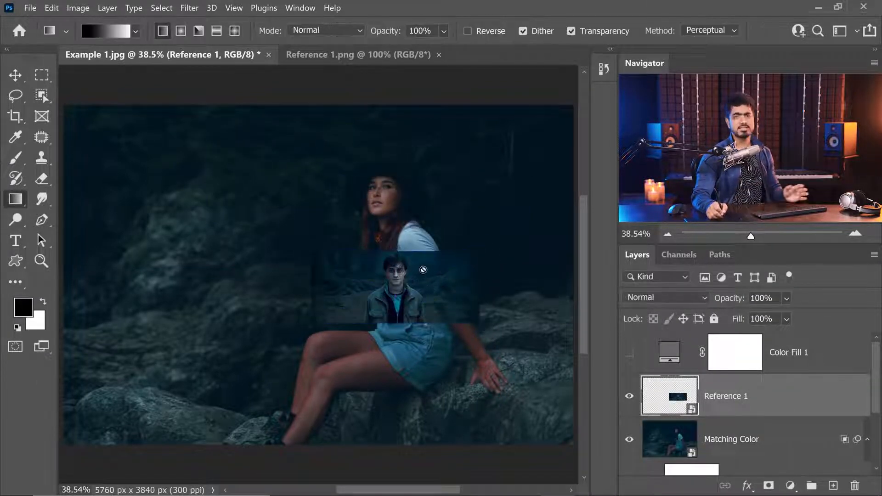
# Add a Hue/Saturation adjustment layer directly above the Matching Color layer
pyautogui.scroll(5, 433, 211)
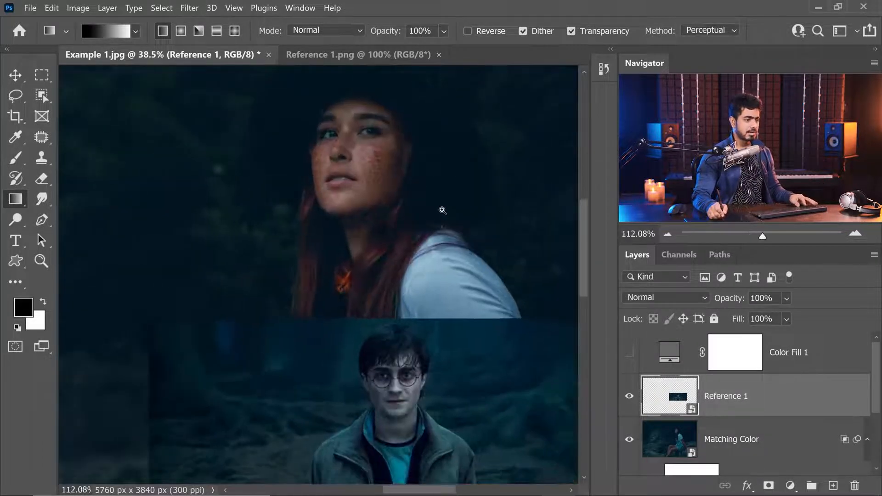
pyautogui.click(800, 441)
pyautogui.click(789, 485)
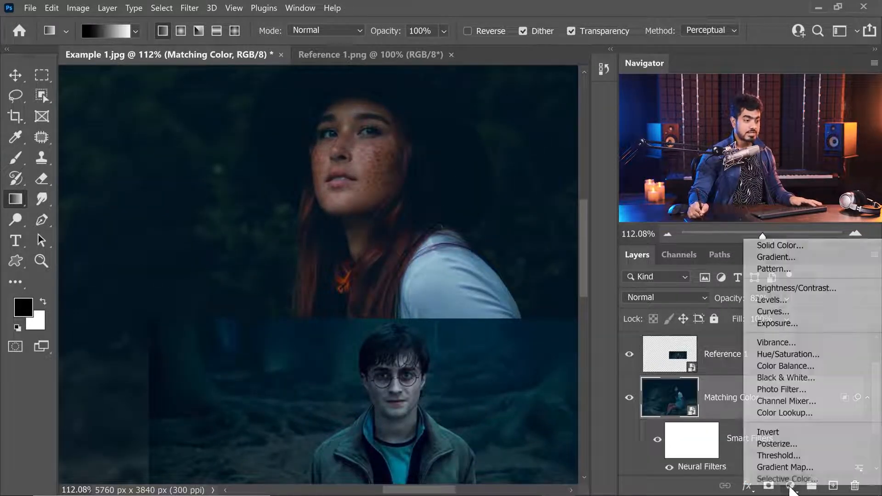
pyautogui.click(789, 355)
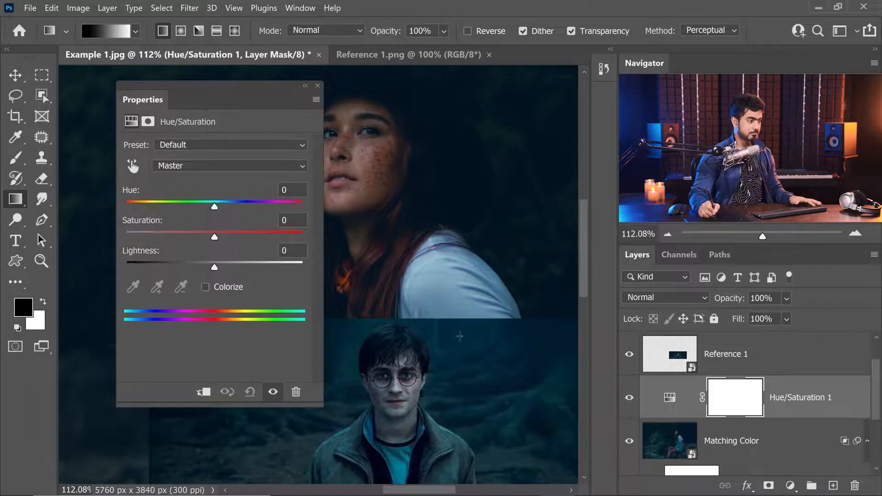
# Move the woman-shaped mask from Curves 4 onto the Hue/Saturation 1 layer, replacing its mask, and reopen the layer's adjustment settings
pyautogui.moveTo(420, 241); pyautogui.dragTo(476, 252)
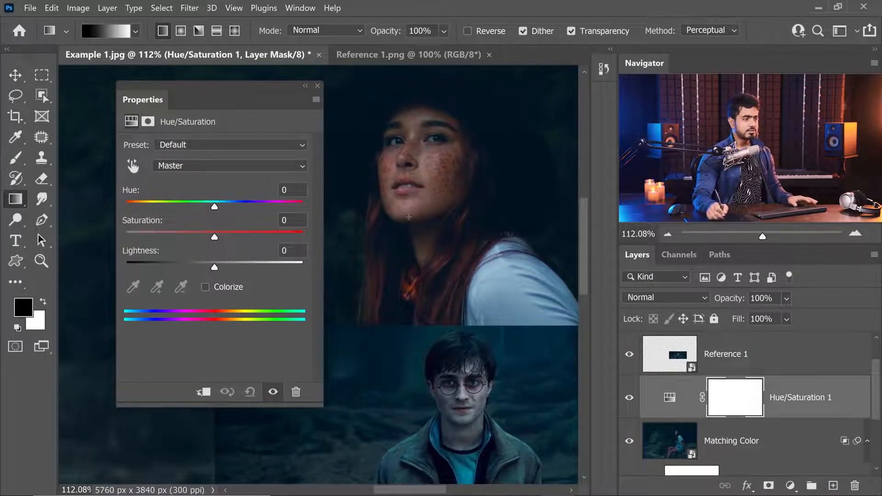
pyautogui.moveTo(876, 396); pyautogui.dragTo(876, 450)
pyautogui.click(644, 424)
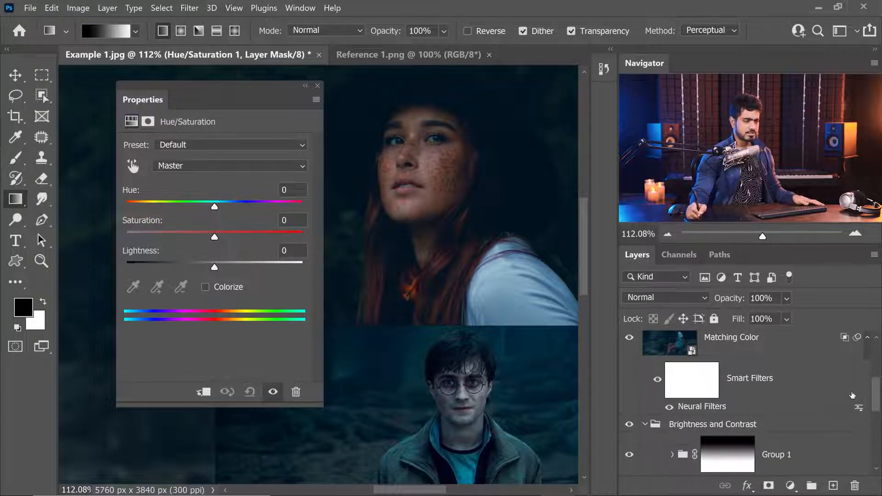
pyautogui.scroll(-3, 827, 413)
pyautogui.scroll(1, 826, 413)
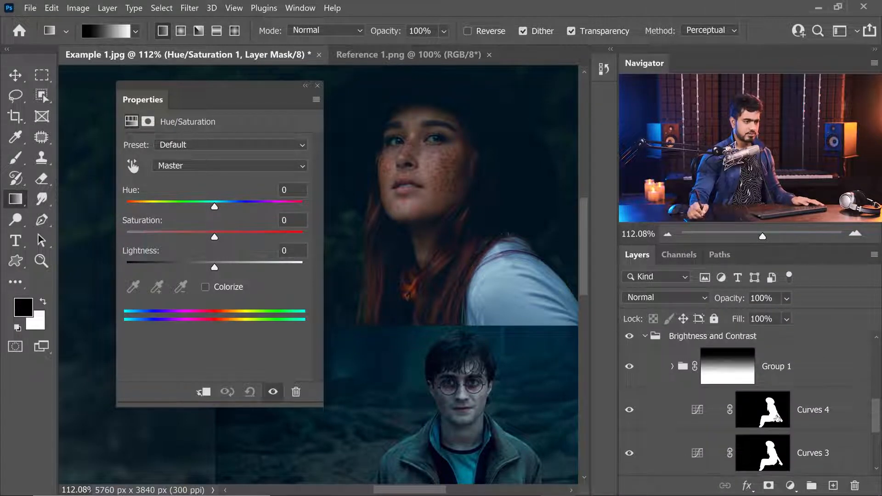
pyautogui.moveTo(767, 418); pyautogui.dragTo(737, 395)
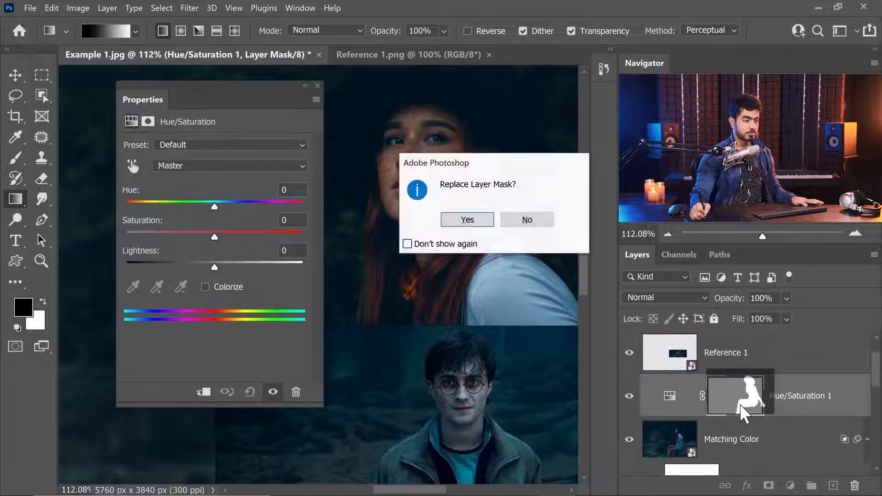
pyautogui.click(468, 220)
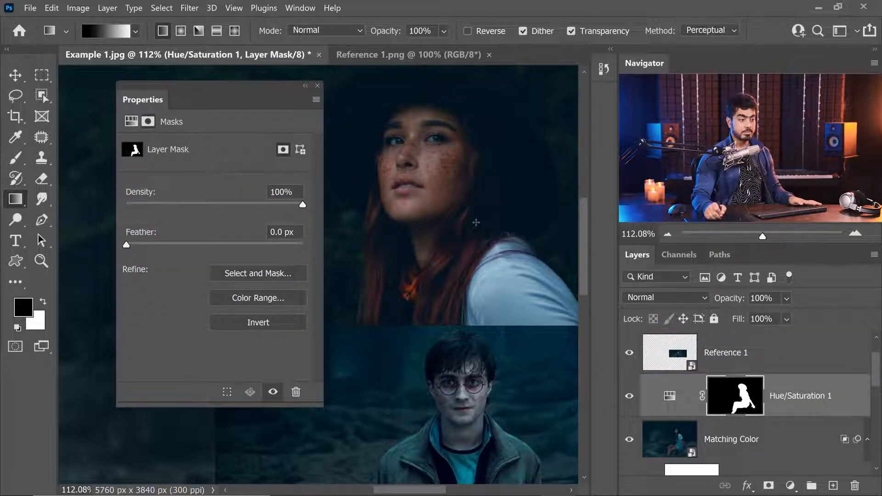
pyautogui.click(672, 398)
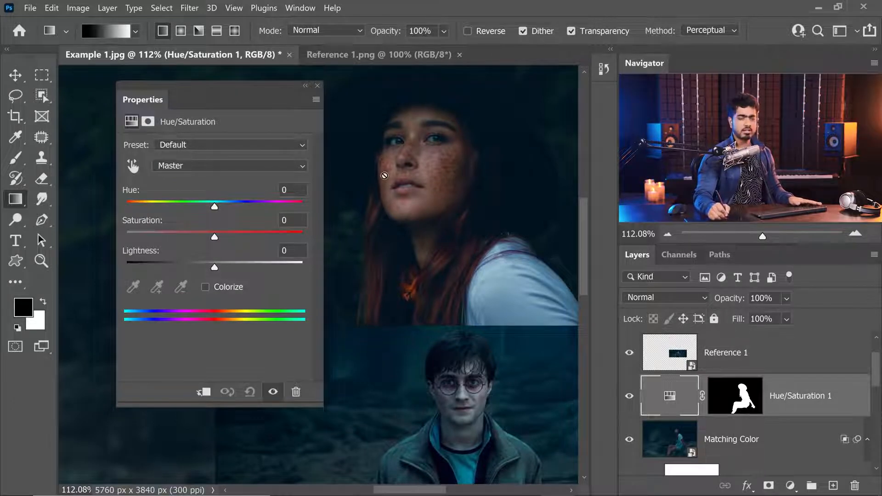
# Colorize the woman through the Hue/Saturation 1 layer with hue 207 and saturation 19
pyautogui.click(205, 287)
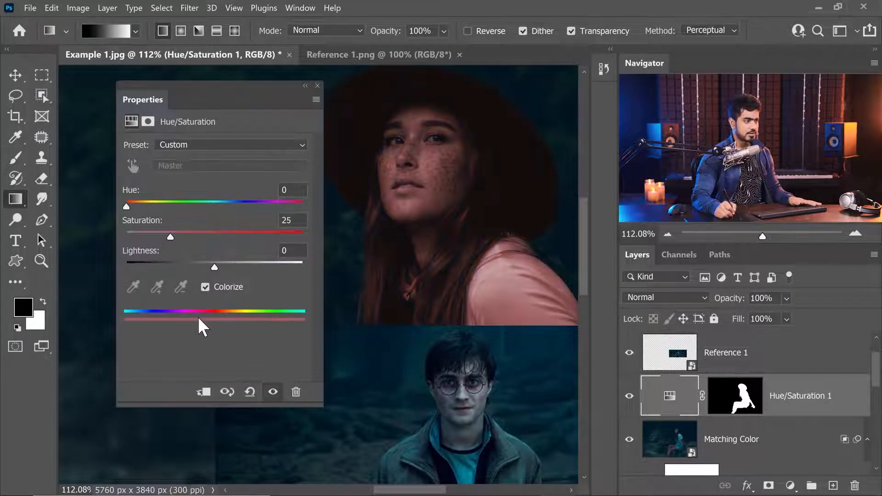
pyautogui.moveTo(129, 205); pyautogui.dragTo(227, 202)
pyautogui.moveTo(170, 237); pyautogui.dragTo(159, 237)
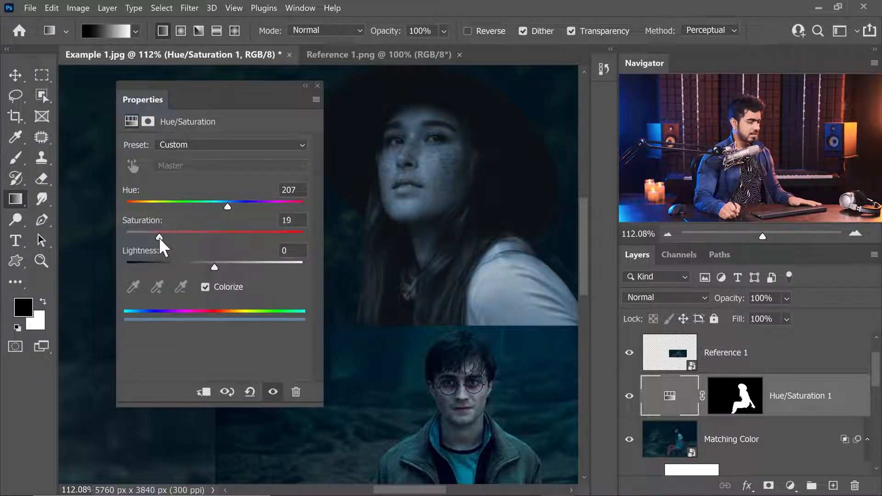
# Reduce the Hue/Saturation 1 layer's opacity to 44% to soften the skin tint
pyautogui.moveTo(724, 300); pyautogui.dragTo(700, 302)
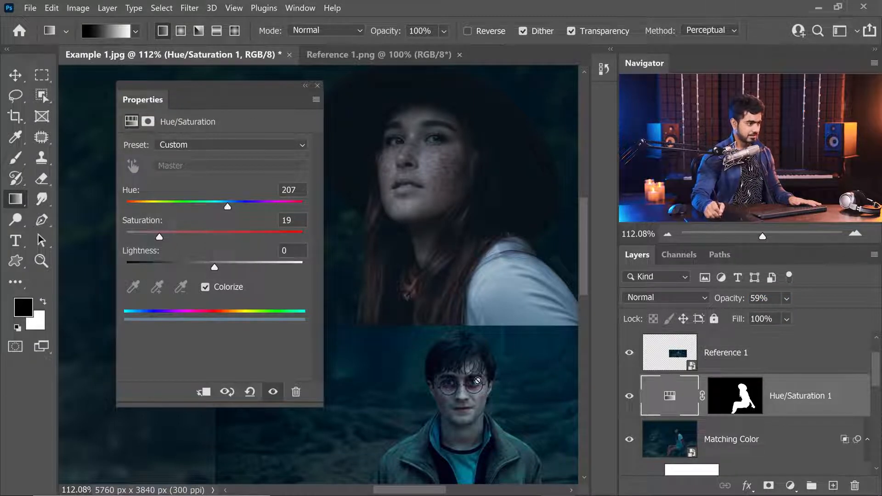
pyautogui.moveTo(735, 298); pyautogui.dragTo(720, 299)
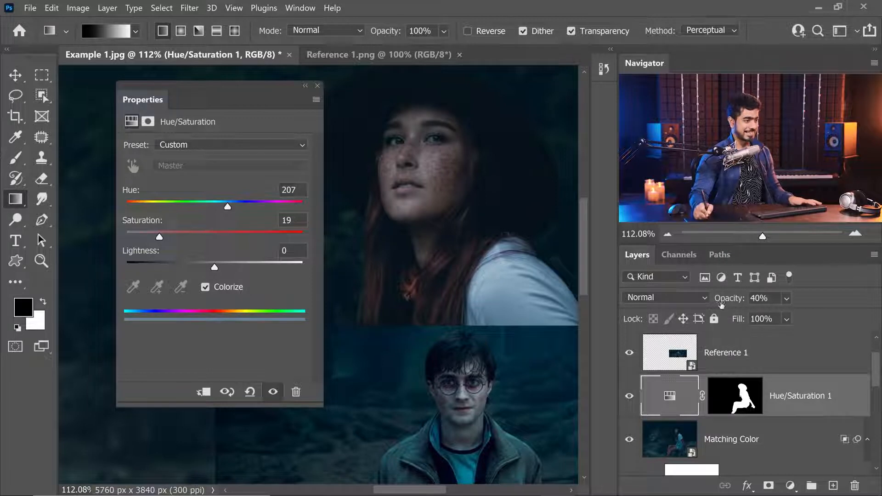
pyautogui.moveTo(727, 301); pyautogui.dragTo(730, 301)
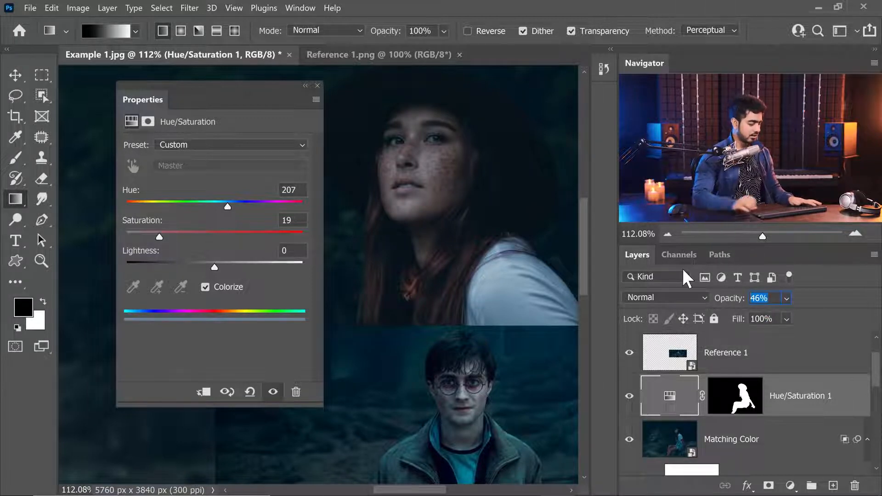
pyautogui.write('44')
pyautogui.press('Return')
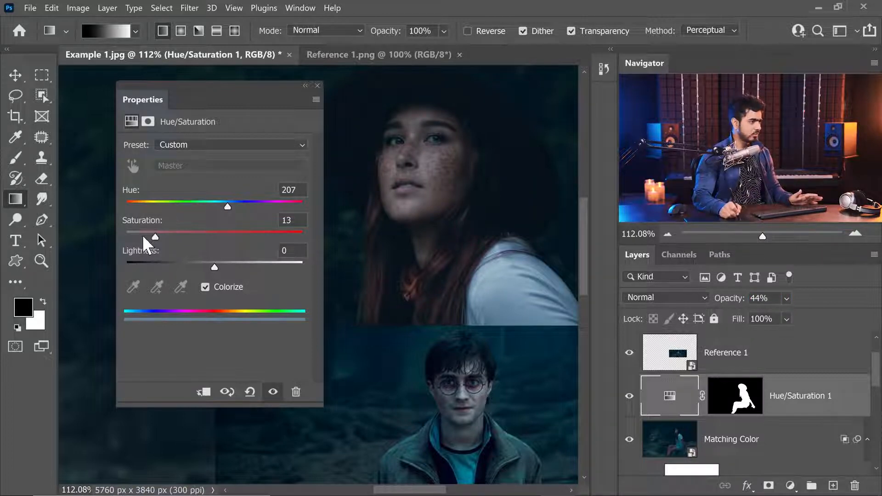
# Refine the Hue/Saturation 1 colorization to hue 208 and saturation 21, and check it against the reference
pyautogui.moveTo(143, 236); pyautogui.dragTo(164, 243)
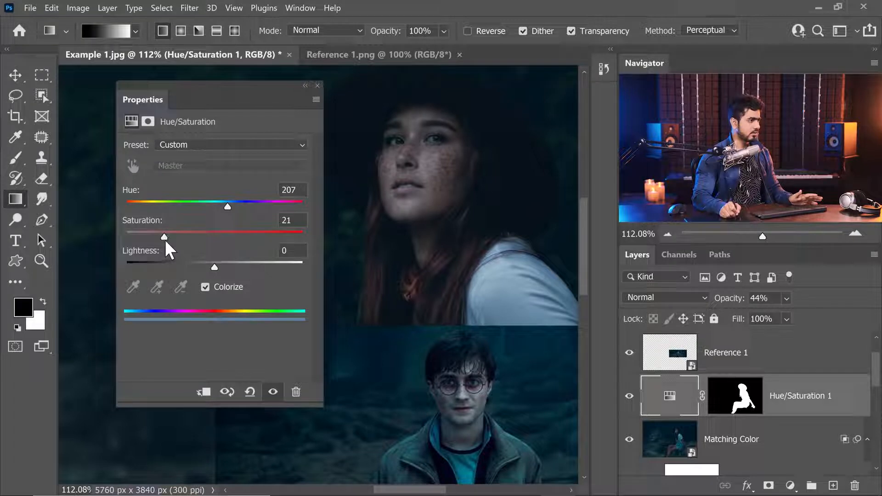
pyautogui.moveTo(227, 205); pyautogui.dragTo(228, 208)
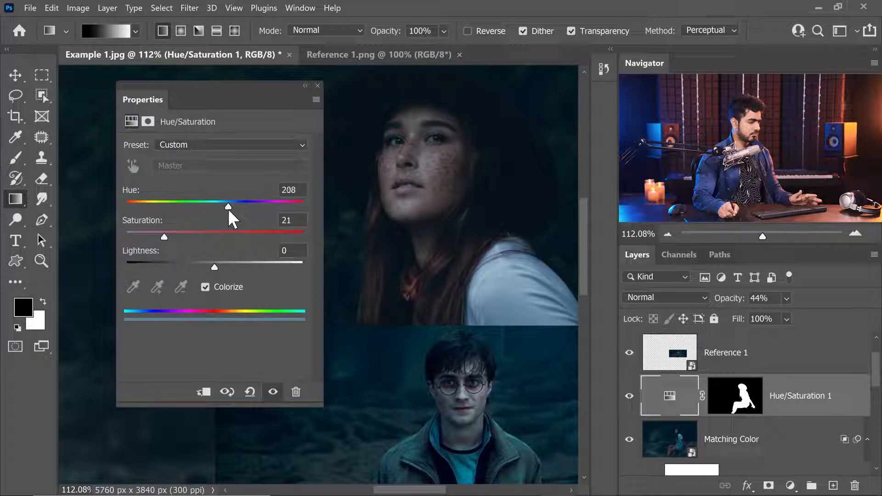
pyautogui.moveTo(434, 244); pyautogui.dragTo(438, 206)
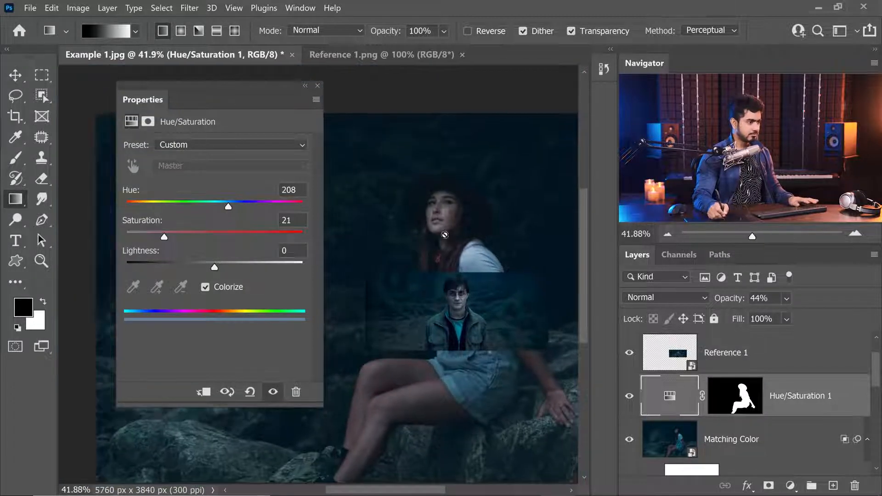
pyautogui.moveTo(458, 237); pyautogui.dragTo(460, 241)
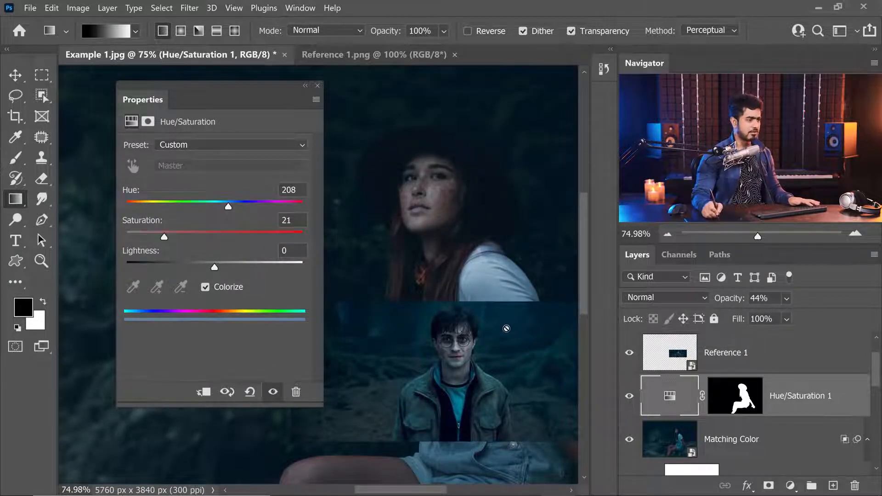
# Add a Curves adjustment layer above Hue/Saturation 1 and replace its mask with the Hue/Saturation layer's woman-shaped mask
pyautogui.click(791, 487)
pyautogui.click(781, 327)
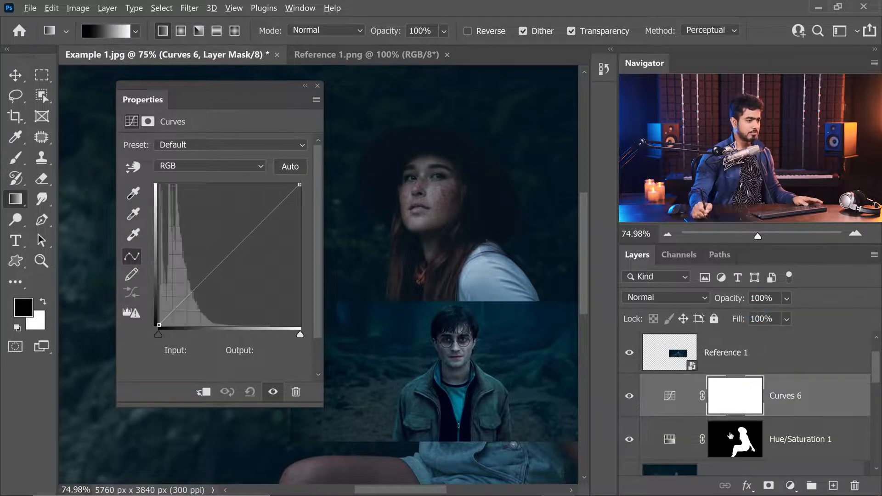
pyautogui.moveTo(729, 437); pyautogui.dragTo(735, 395)
pyautogui.click(467, 219)
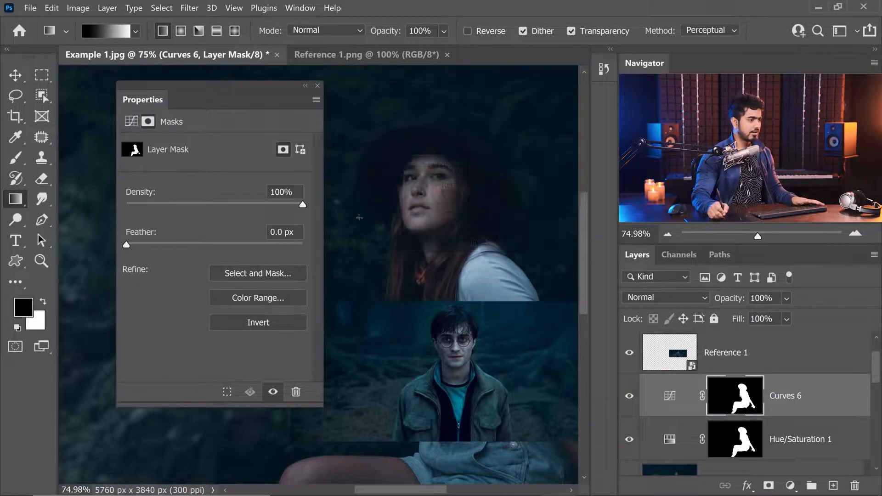
# Brighten the woman with the Curves 6 layer, raising input 177 to about 198 and input 103 to 114
pyautogui.click(669, 396)
pyautogui.moveTo(260, 224); pyautogui.dragTo(256, 215)
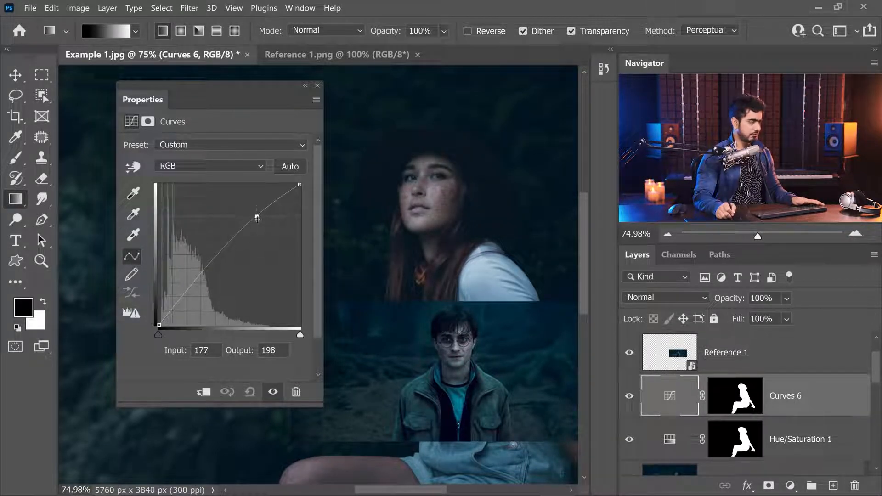
pyautogui.moveTo(213, 263); pyautogui.dragTo(216, 262)
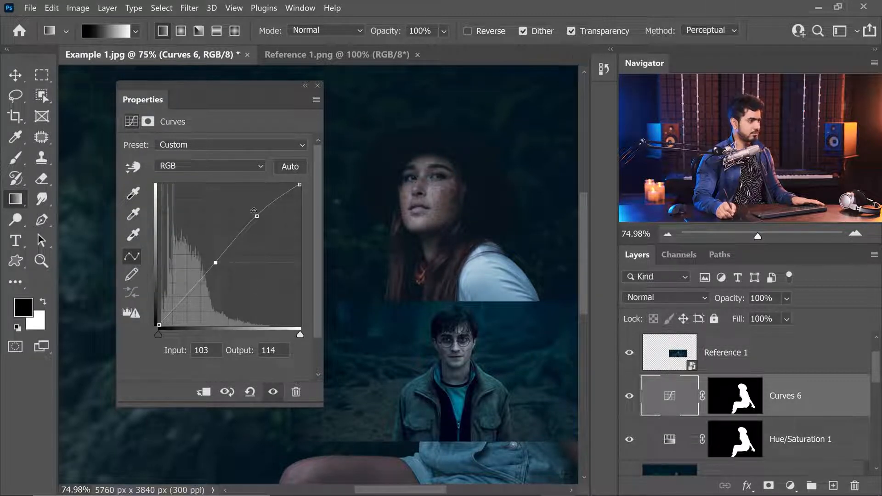
# Increase the Hue/Saturation 1 layer's colorize saturation to 31
pyautogui.click(735, 439)
pyautogui.moveTo(162, 237); pyautogui.dragTo(173, 237)
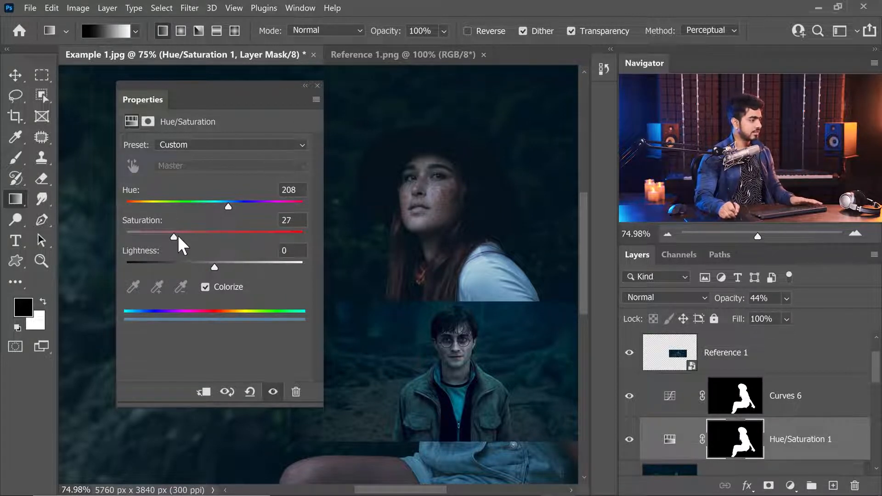
pyautogui.moveTo(178, 235); pyautogui.dragTo(182, 236)
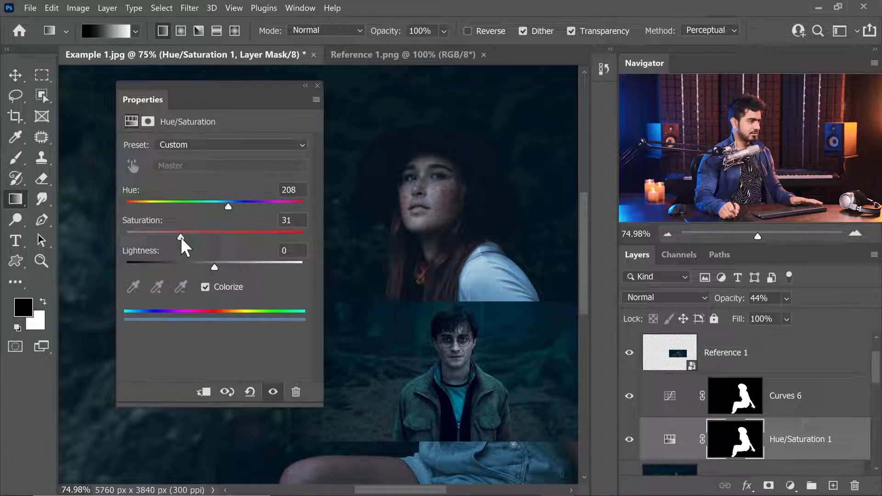
pyautogui.click(317, 86)
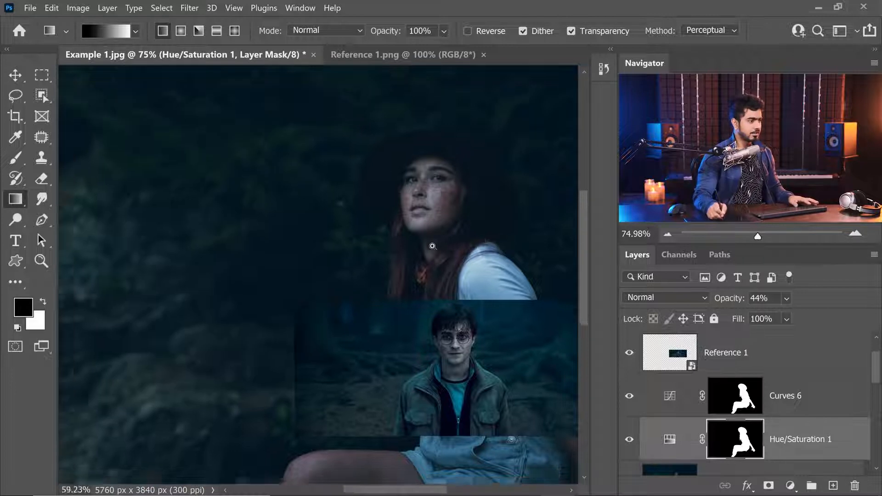
# Move the Reference 1 image to the dark upper-left background of the portrait so it no longer covers the woman
pyautogui.scroll(-3, 438, 245)
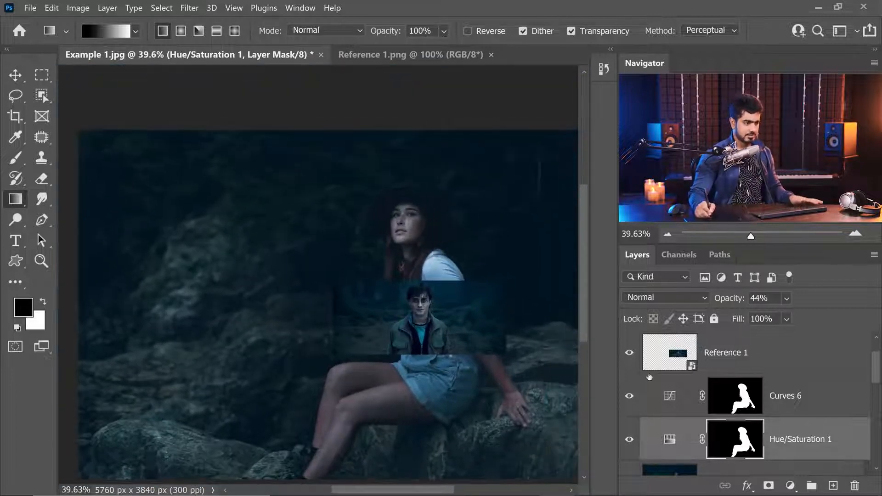
pyautogui.click(715, 356)
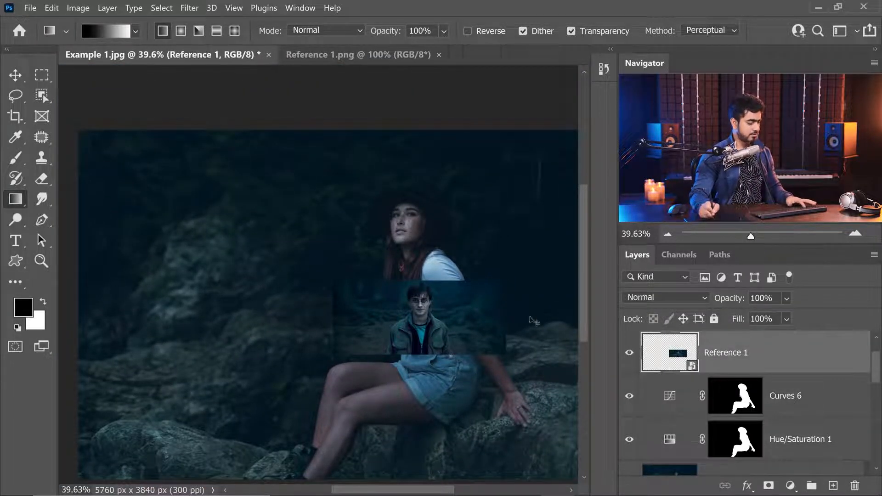
pyautogui.hotkey('ctrl', 't')
pyautogui.moveTo(436, 304); pyautogui.dragTo(251, 198)
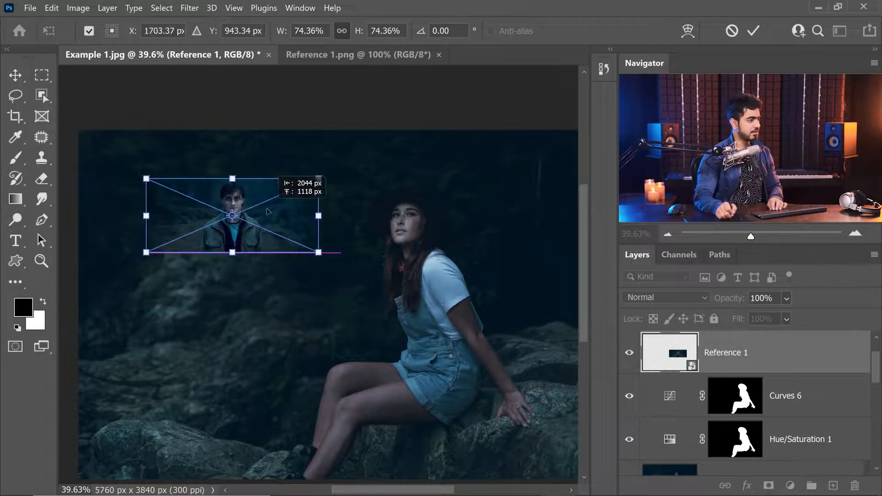
pyautogui.press('Return')
pyautogui.press('g')
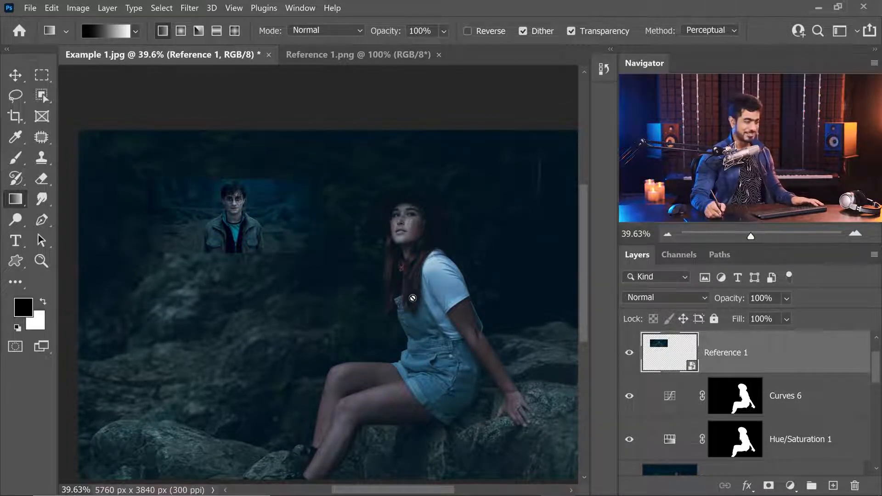
# Add a Curves adjustment layer above Curves 6 and darken the shadows, with input 67 at output 59 and input 175 at 173
pyautogui.hotkey('alt', '[')
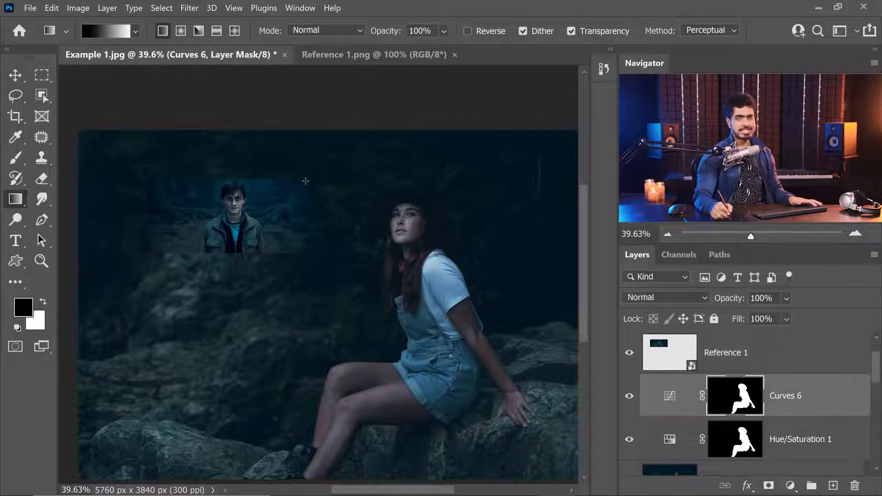
pyautogui.click(789, 486)
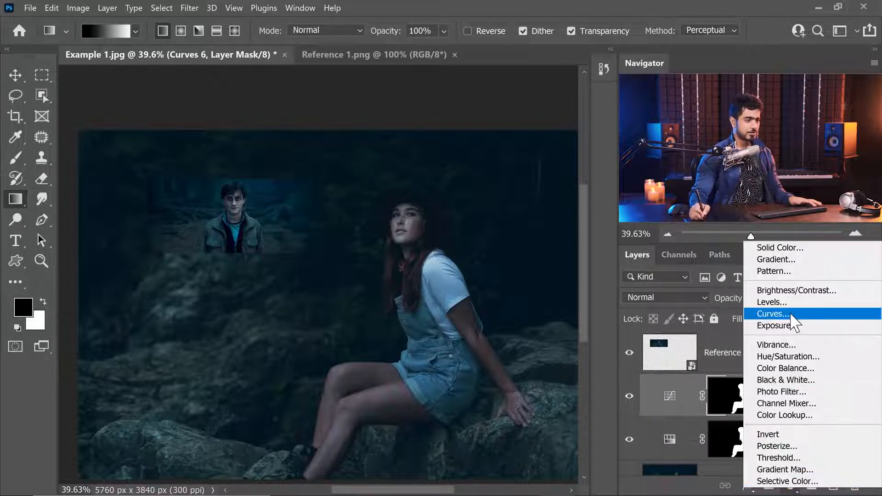
pyautogui.click(792, 312)
pyautogui.moveTo(163, 102); pyautogui.dragTo(516, 175)
pyautogui.click(547, 366)
pyautogui.moveTo(549, 365); pyautogui.dragTo(549, 365)
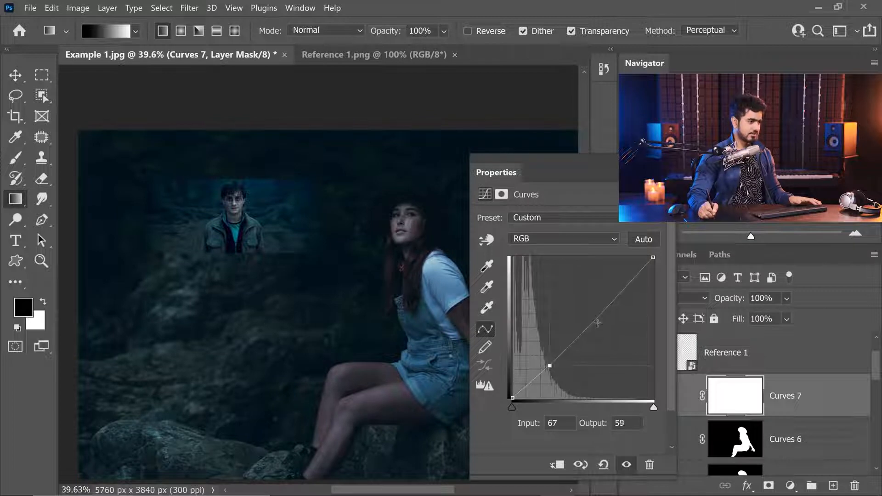
pyautogui.click(609, 300)
pyautogui.moveTo(609, 300); pyautogui.dragTo(609, 303)
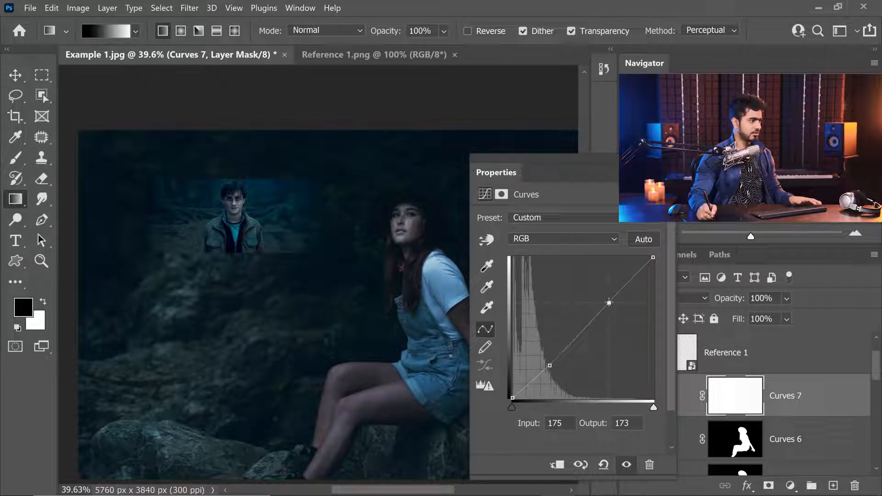
pyautogui.click(510, 405)
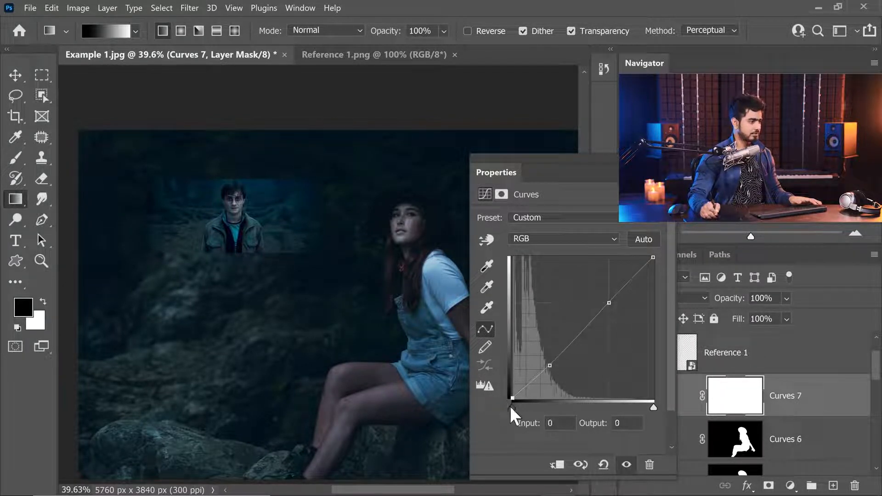
pyautogui.click(671, 159)
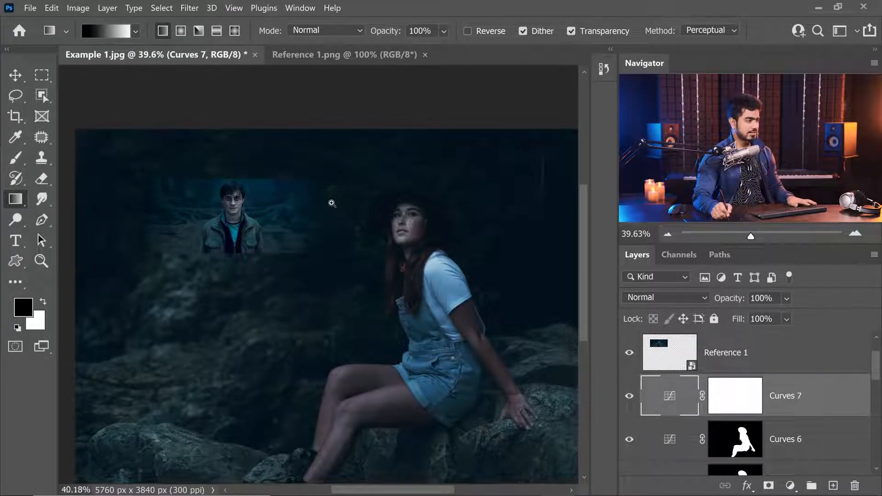
# Add another Curves adjustment layer above Curves 7 and lower its Blue channel from input 130 to output 125
pyautogui.moveTo(329, 203); pyautogui.dragTo(337, 204)
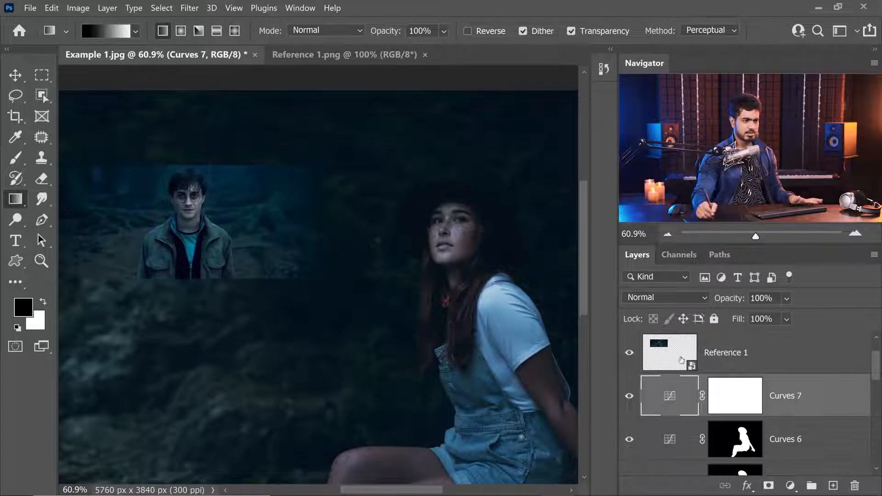
pyautogui.click(790, 485)
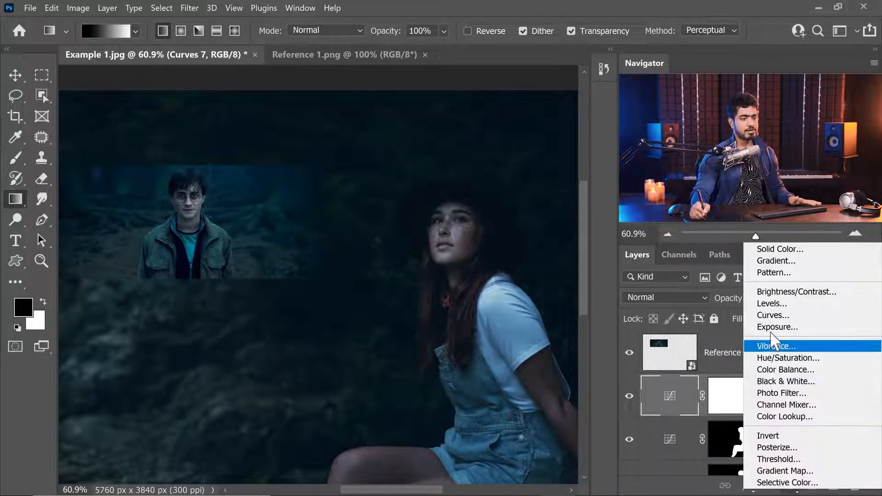
pyautogui.click(775, 316)
pyautogui.moveTo(513, 171); pyautogui.dragTo(108, 144)
pyautogui.click(173, 212)
pyautogui.click(165, 258)
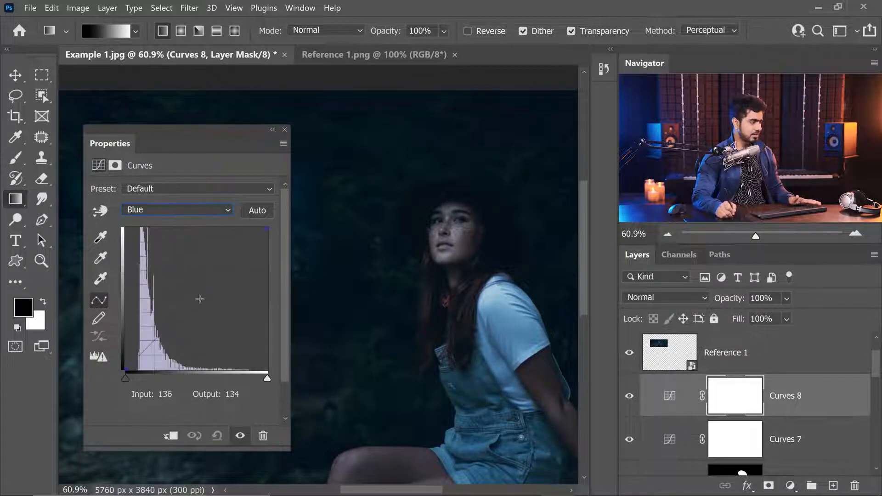
pyautogui.click(197, 300)
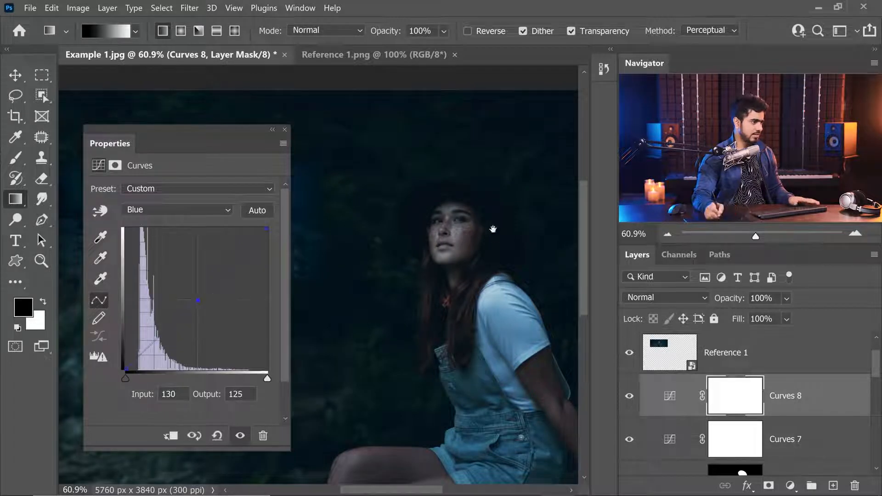
# Lower the Green channel of Curves 8 from input 130 to output 126, and compare the face with the reference
pyautogui.scroll(5, 464, 245)
pyautogui.click(189, 214)
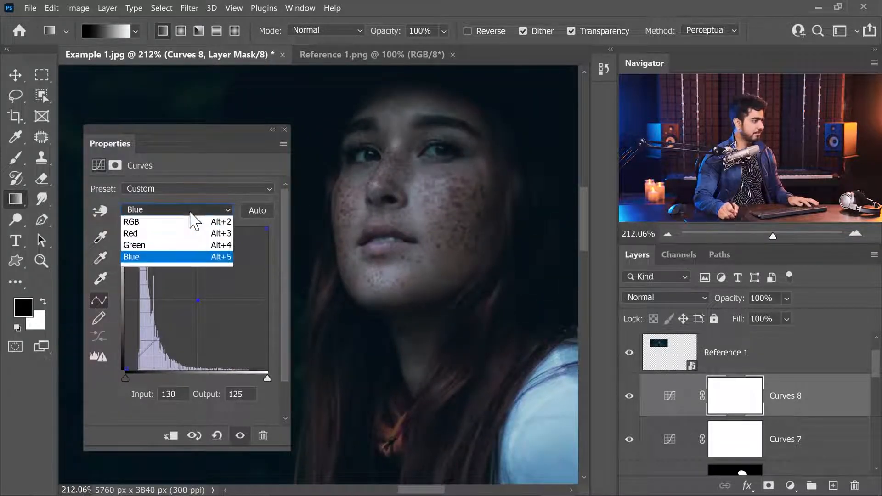
pyautogui.click(189, 242)
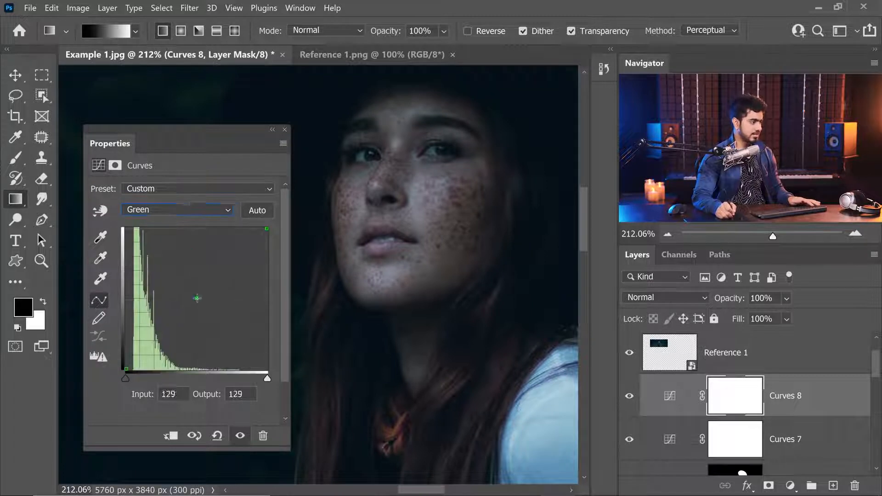
pyautogui.moveTo(197, 299); pyautogui.dragTo(197, 300)
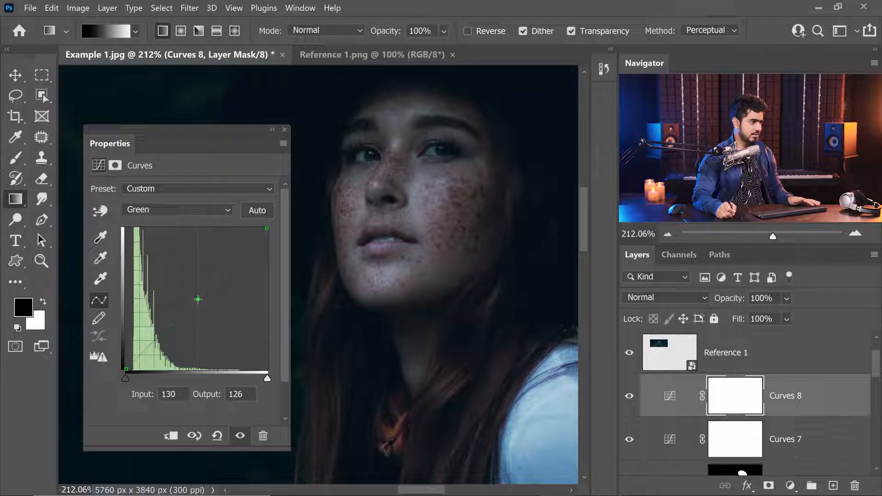
pyautogui.click(284, 130)
pyautogui.moveTo(382, 191); pyautogui.dragTo(381, 220)
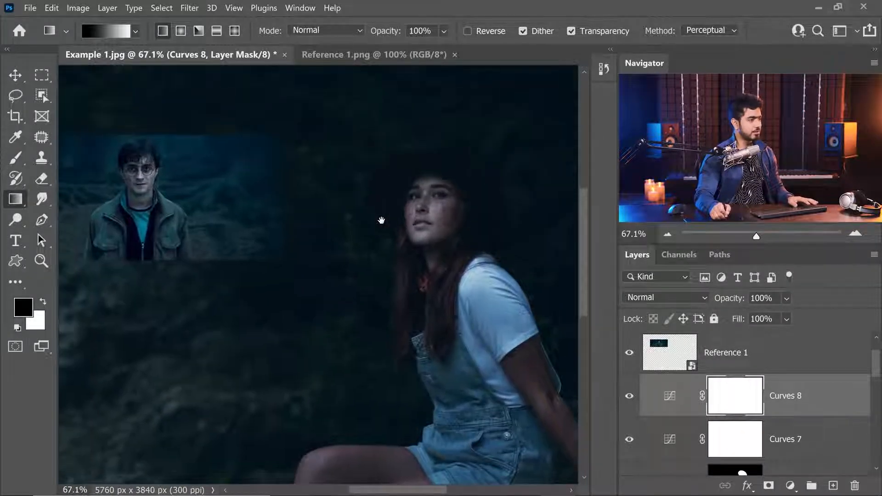
# Brighten the skin in the RGB curve of Curves 8, sampling her cheek to lift input 63 to about 71 and raising the midtones
pyautogui.doubleClick(670, 396)
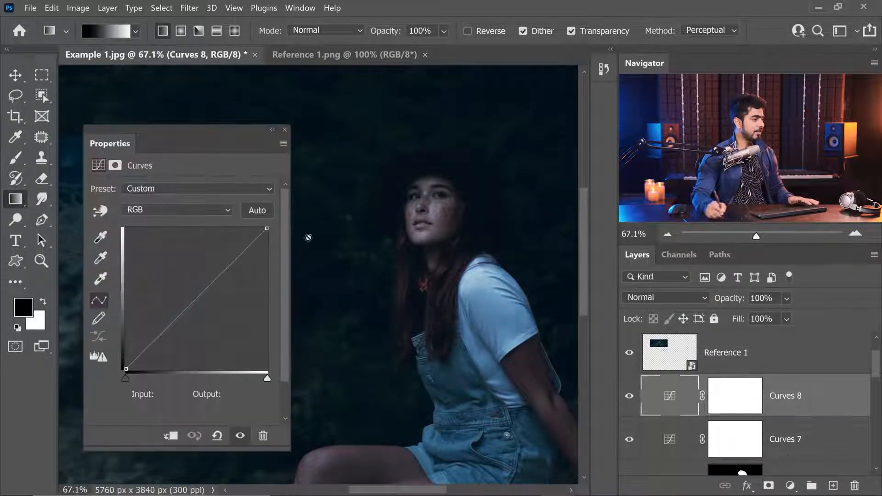
pyautogui.click(163, 209)
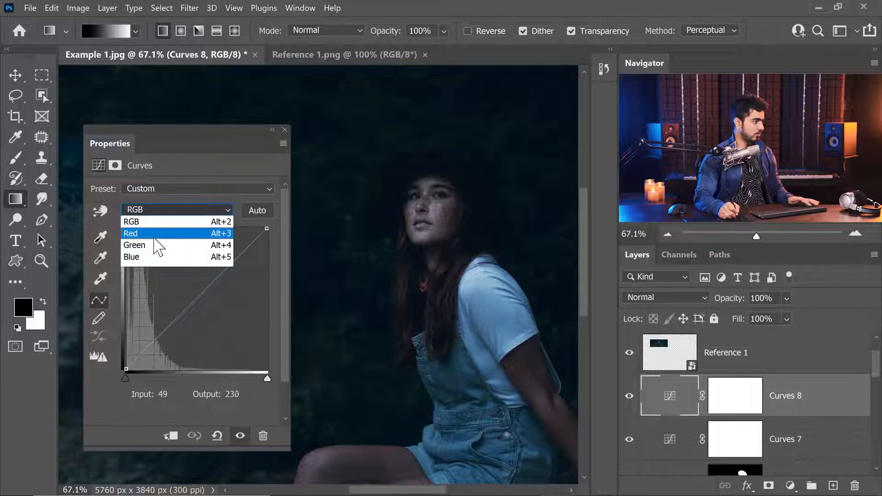
pyautogui.click(156, 222)
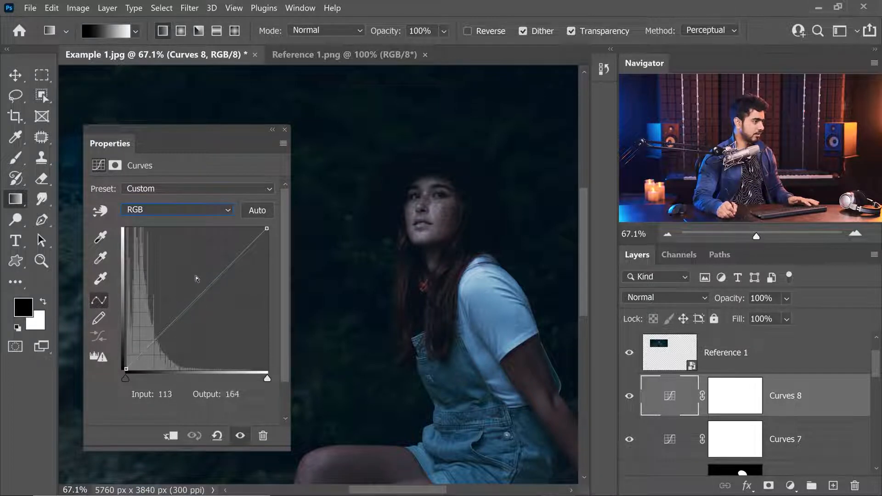
pyautogui.click(98, 210)
pyautogui.click(445, 213)
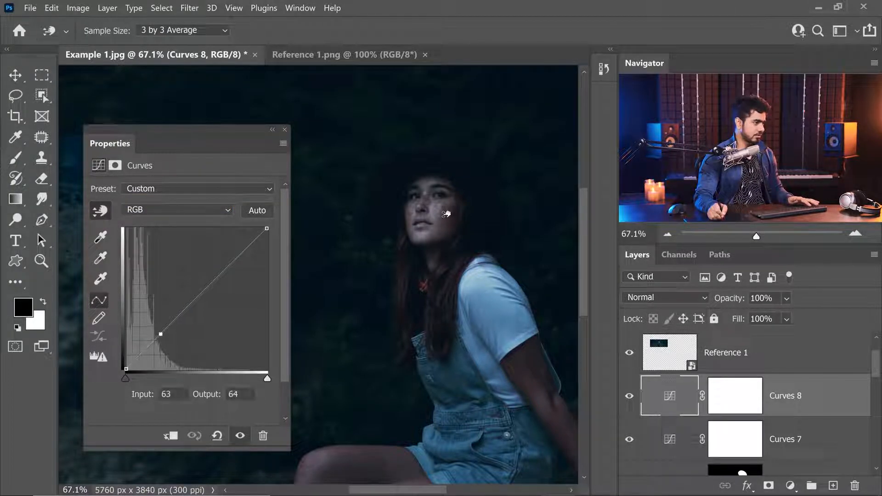
pyautogui.moveTo(446, 211); pyautogui.dragTo(446, 211)
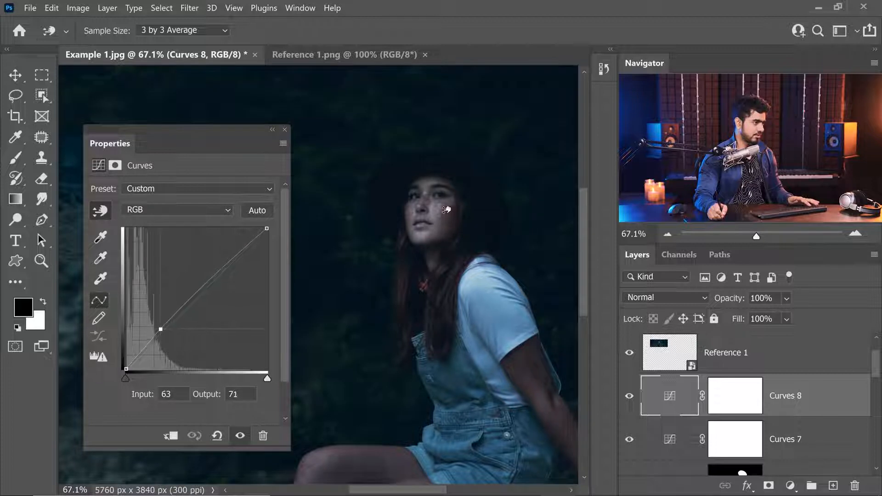
pyautogui.moveTo(210, 281)
pyautogui.mouseDown()
pyautogui.moveTo(204, 293)
pyautogui.moveTo(205, 285)
pyautogui.mouseUp()
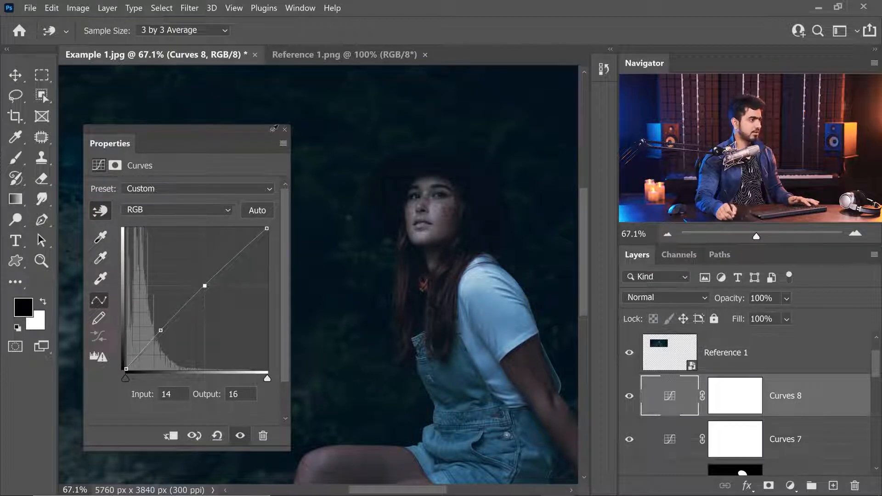
pyautogui.click(284, 130)
# Invert the Curves 8 layer mask to black to hide its effect
pyautogui.scroll(-1, 389, 248)
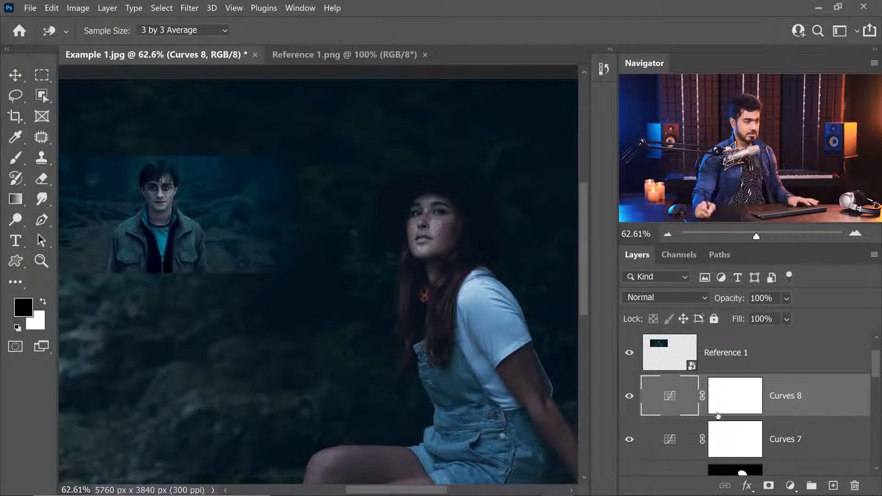
pyautogui.click(735, 406)
pyautogui.hotkey('ctrl', 'i')
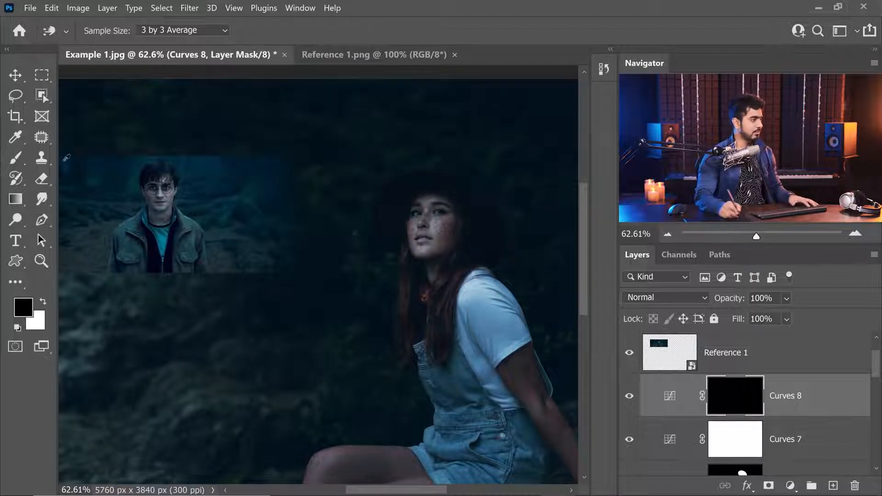
# Paint white on the Curves 8 mask over the woman's face with a soft brush of size 300
pyautogui.click(15, 157)
pyautogui.press('x')
pyautogui.press(']')
pyautogui.press(']')
pyautogui.press(']')
pyautogui.press(']')
pyautogui.press(']')
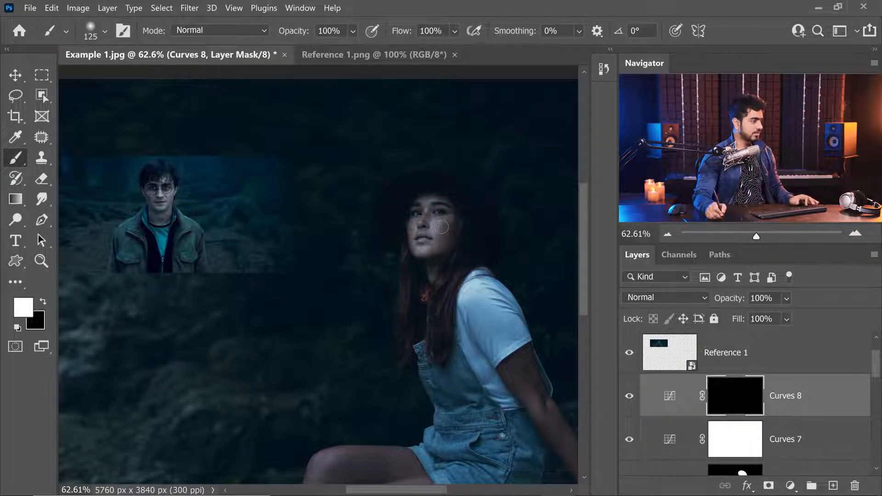
pyautogui.moveTo(431, 254)
pyautogui.mouseDown()
pyautogui.moveTo(430, 263)
pyautogui.moveTo(437, 256)
pyautogui.mouseUp()
# Reveal Curves 8 on the woman's arm and legs by painting its mask white, using brush size 500 for the legs
pyautogui.scroll(-3, 436, 256)
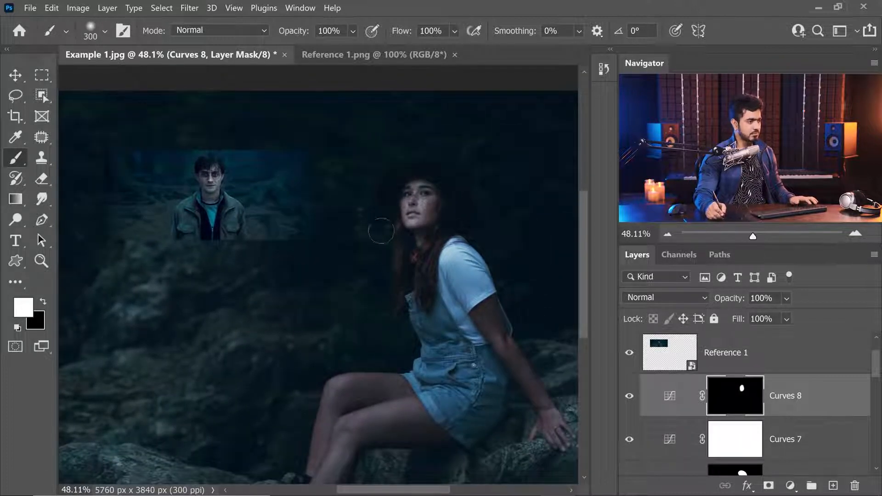
pyautogui.moveTo(495, 332)
pyautogui.mouseDown()
pyautogui.moveTo(494, 319)
pyautogui.moveTo(553, 416)
pyautogui.mouseUp()
pyautogui.press(']')
pyautogui.press(']')
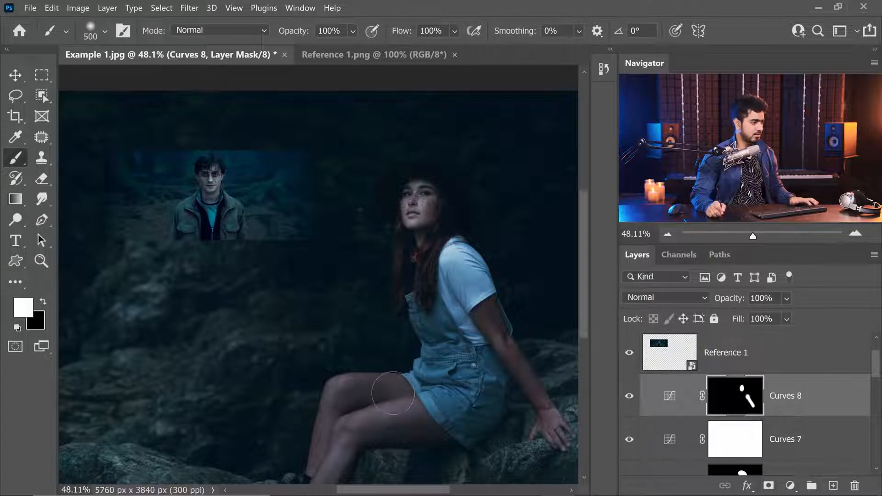
pyautogui.moveTo(361, 418)
pyautogui.mouseDown()
pyautogui.moveTo(354, 399)
pyautogui.moveTo(310, 441)
pyautogui.mouseUp()
# Compare the graded portrait with the original by showing only the Background layer, and restore the grading layers
pyautogui.scroll(-3, 390, 280)
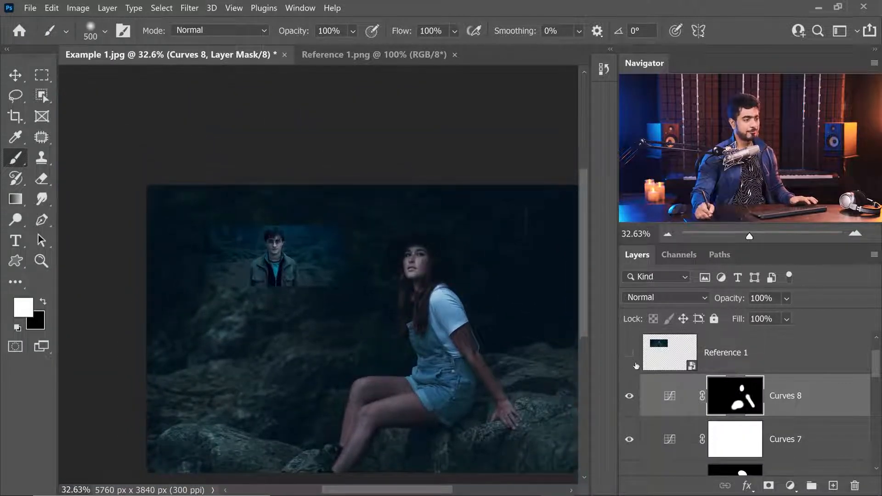
pyautogui.moveTo(400, 230); pyautogui.dragTo(370, 222)
pyautogui.hotkey('ctrl', '0')
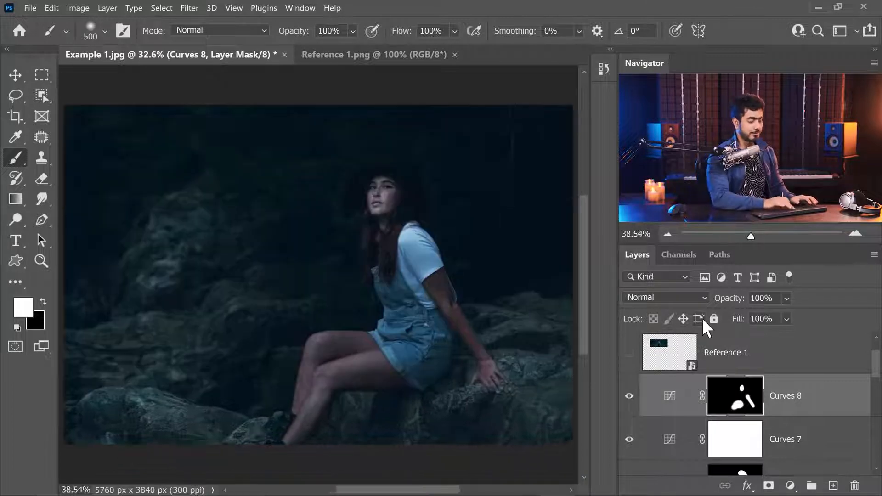
pyautogui.moveTo(875, 362); pyautogui.dragTo(875, 476)
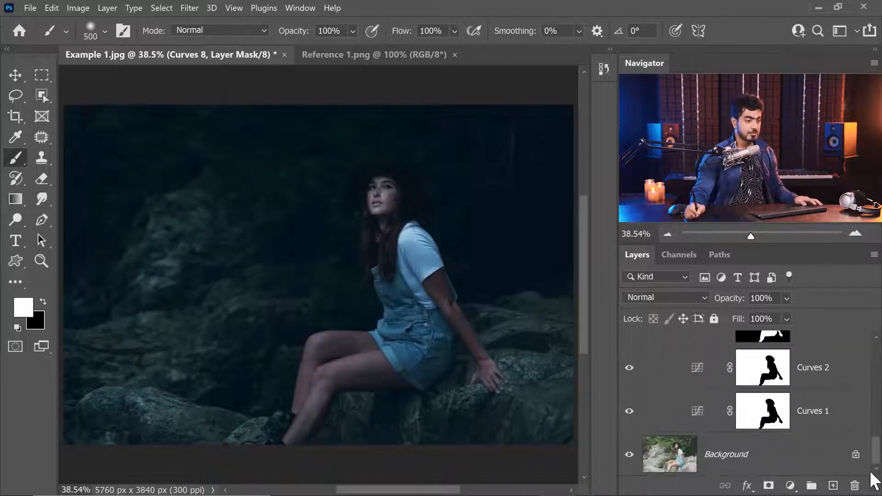
pyautogui.keyDown('alt'); pyautogui.click(627, 455); pyautogui.keyUp('alt')
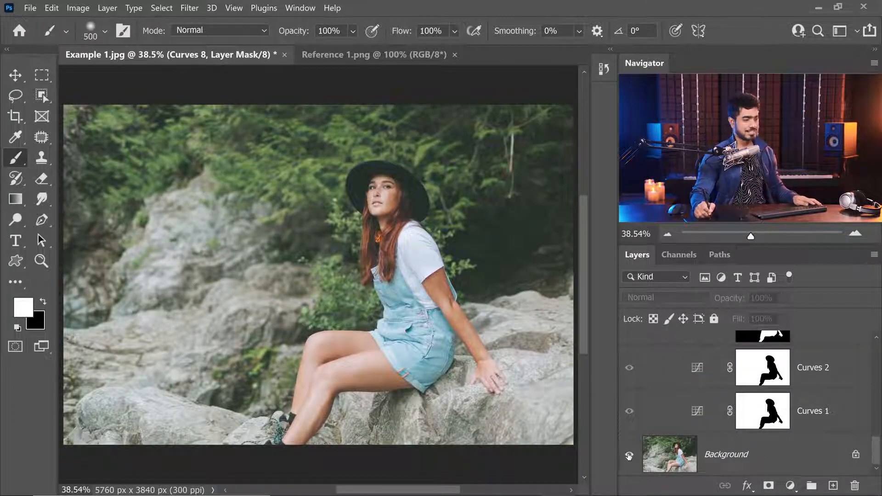
pyautogui.keyDown('alt'); pyautogui.click(629, 456); pyautogui.keyUp('alt')
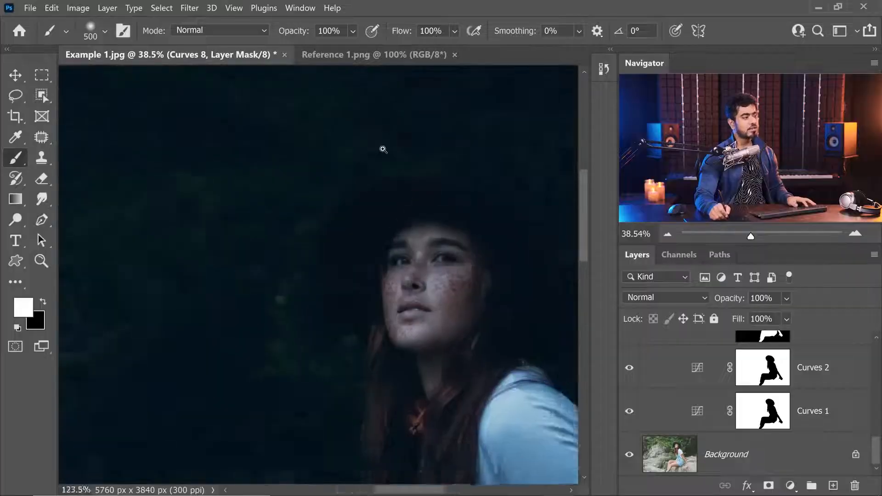
# Delete the Color Fill 1 and Reference 1 layers
pyautogui.moveTo(876, 455); pyautogui.dragTo(868, 349)
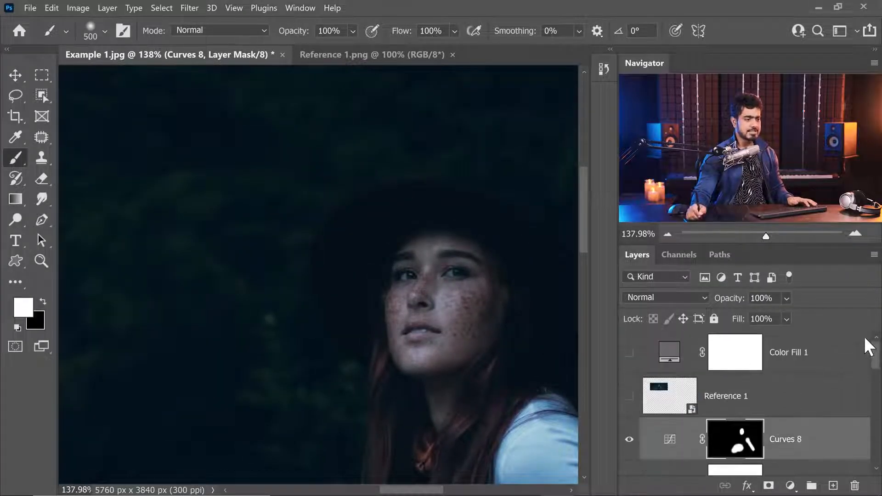
pyautogui.click(802, 391)
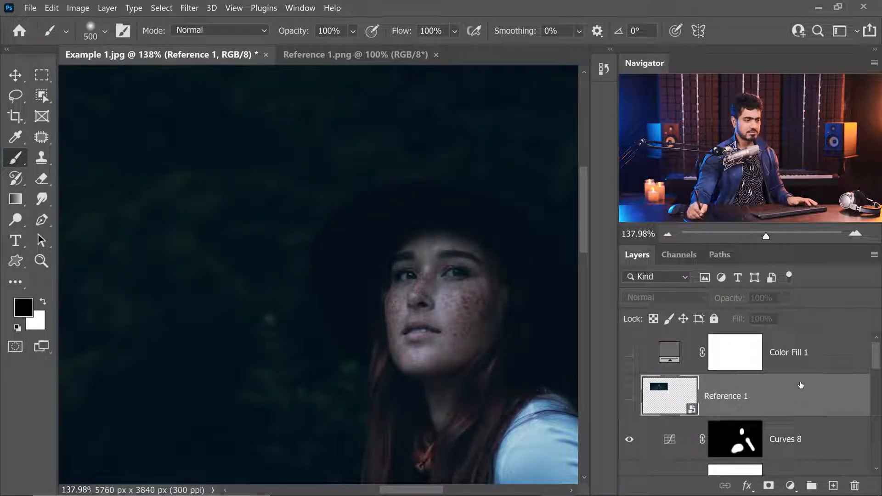
pyautogui.keyDown('shift'); pyautogui.click(820, 365); pyautogui.keyUp('shift')
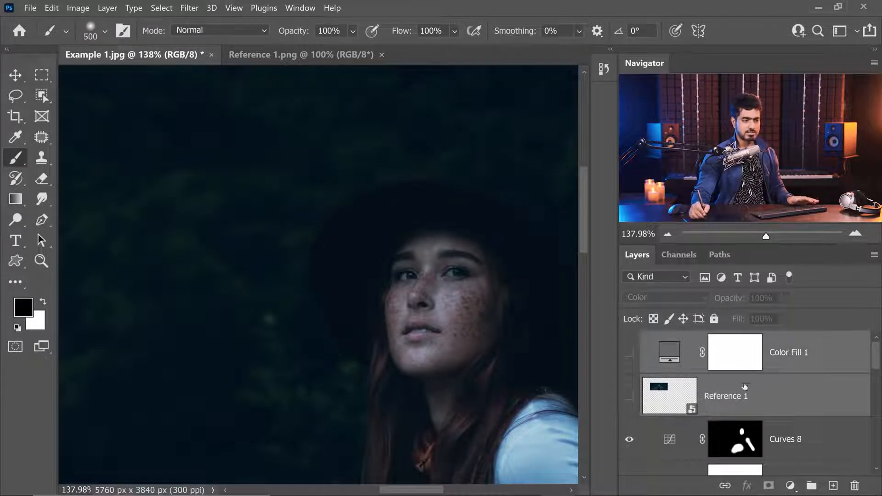
pyautogui.moveTo(770, 395); pyautogui.dragTo(855, 485)
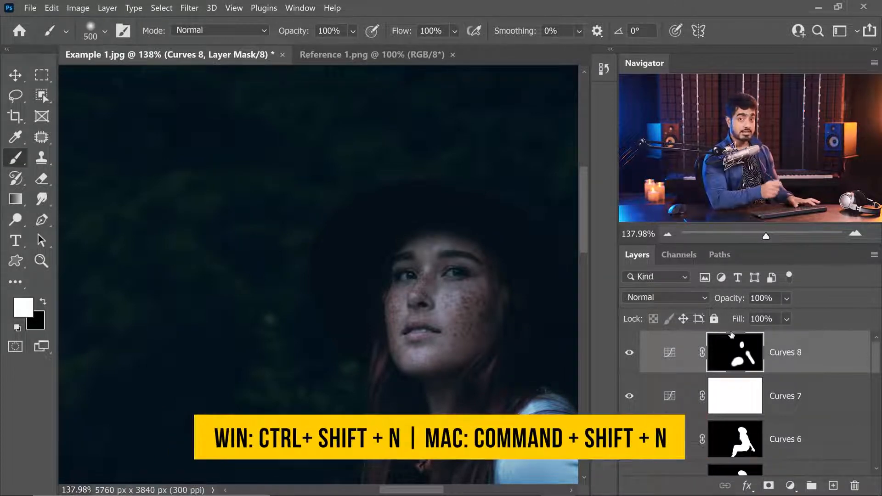
# Create a new layer above Curves 8 in Overlay mode, filled with Overlay-neutral 50% gray
pyautogui.hotkey('ctrl', 'shift', 'n')
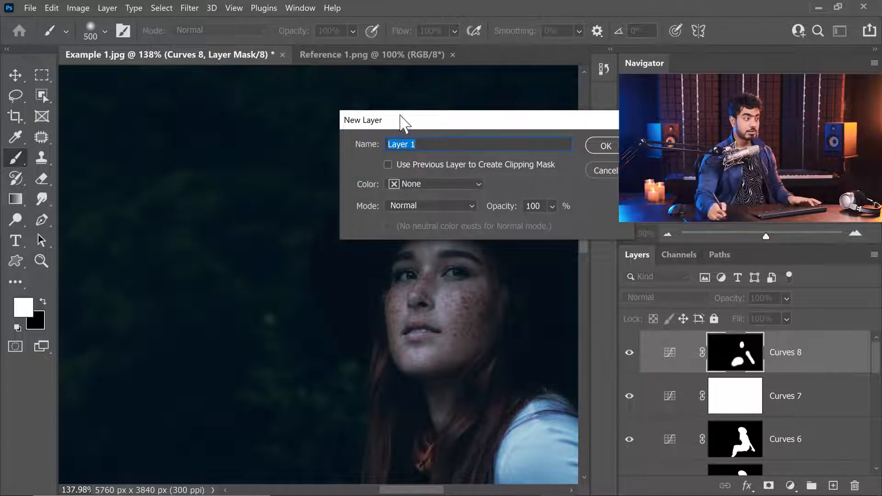
pyautogui.moveTo(398, 120); pyautogui.dragTo(350, 117)
pyautogui.click(380, 202)
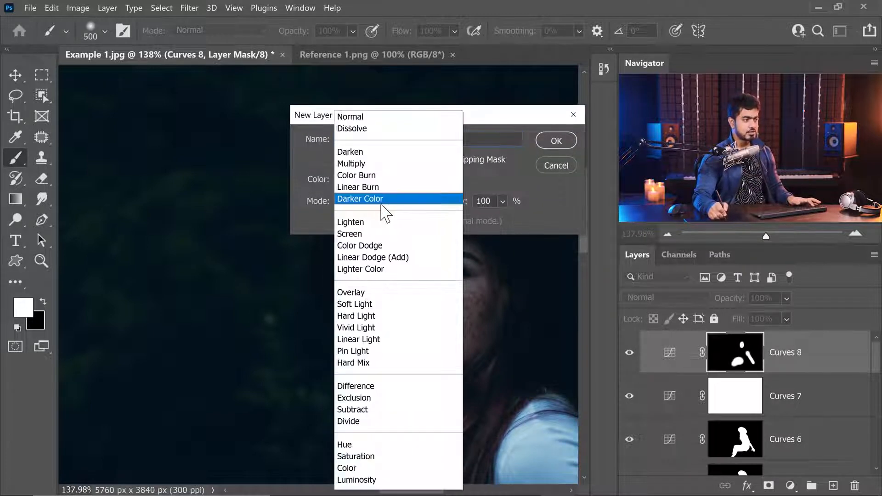
pyautogui.click(362, 292)
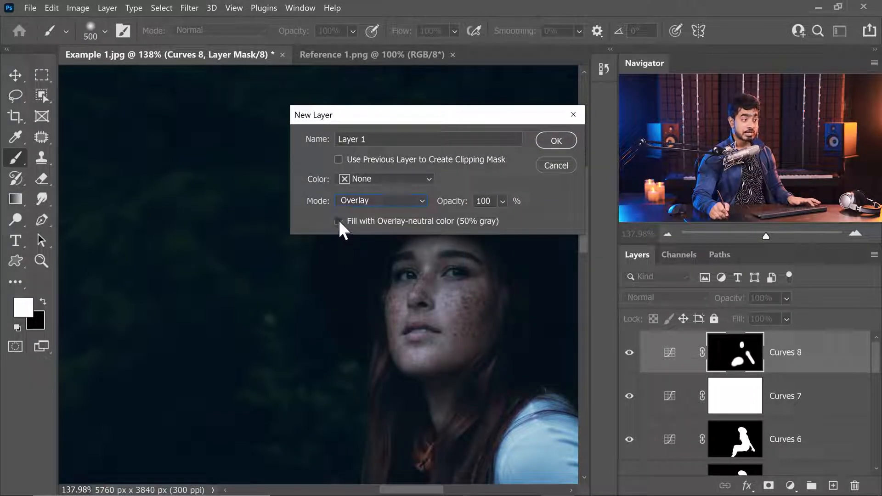
pyautogui.click(542, 141)
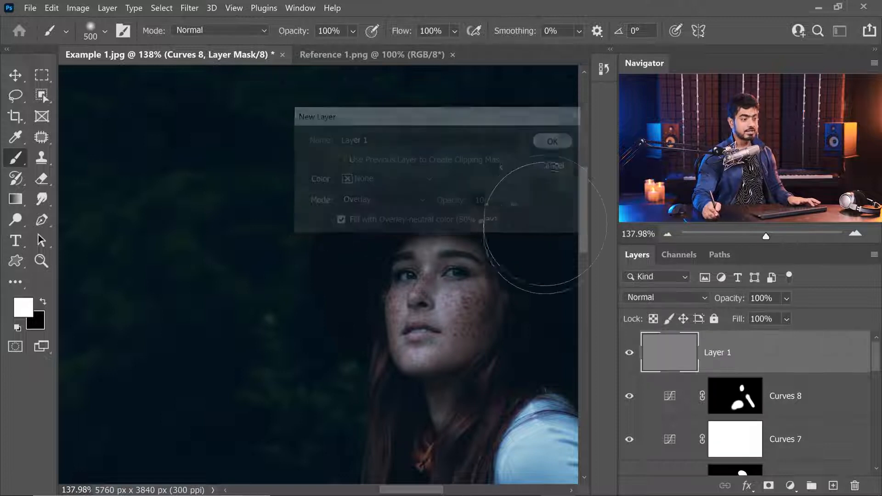
# Convert the gray Overlay layer for Smart Filters
pyautogui.press('x')
pyautogui.click(188, 8)
pyautogui.click(209, 33)
pyautogui.click(516, 220)
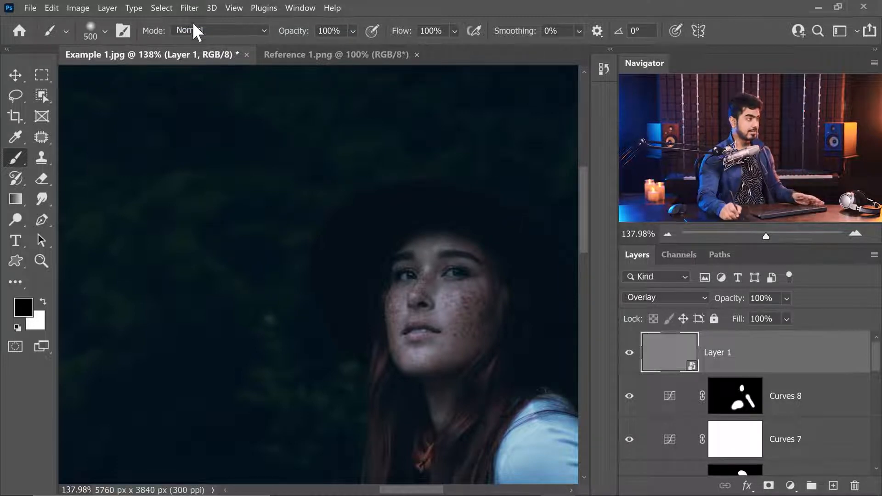
# Apply an Add Noise smart filter to the gray layer with amount 35%, Uniform distribution and Monochromatic on
pyautogui.click(188, 8)
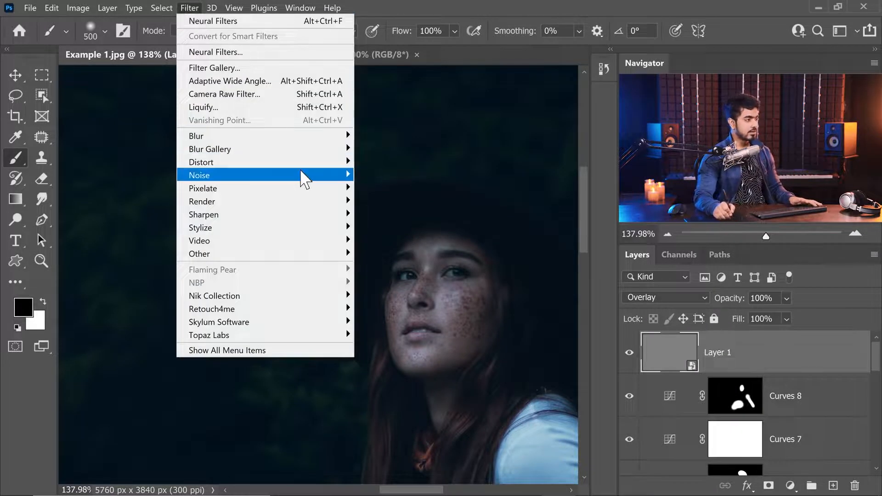
pyautogui.moveTo(303, 177)
pyautogui.click(370, 176)
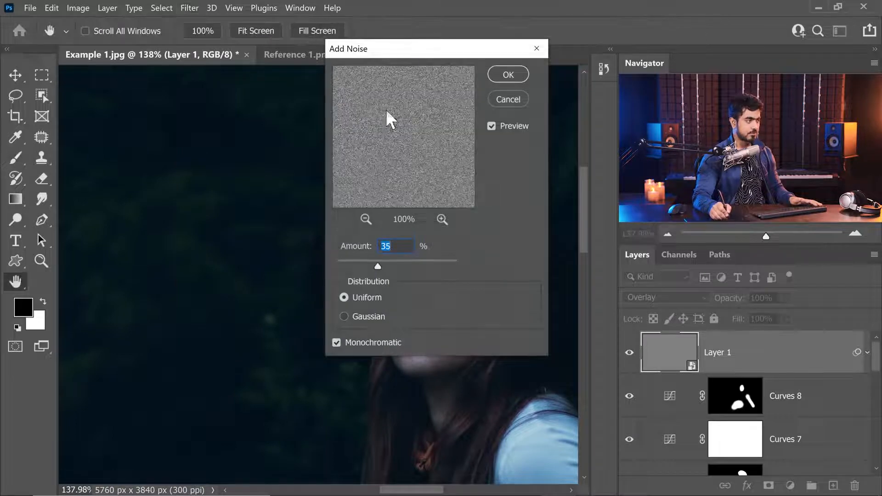
pyautogui.moveTo(423, 49); pyautogui.dragTo(177, 125)
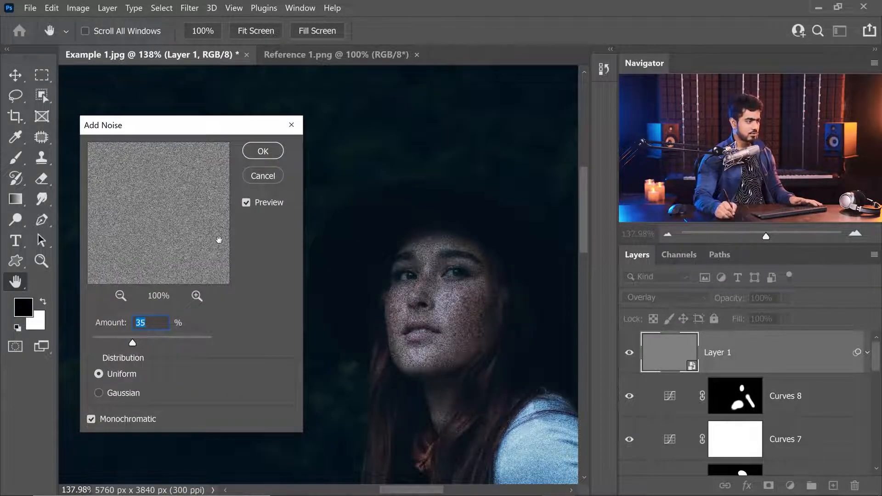
pyautogui.click(96, 395)
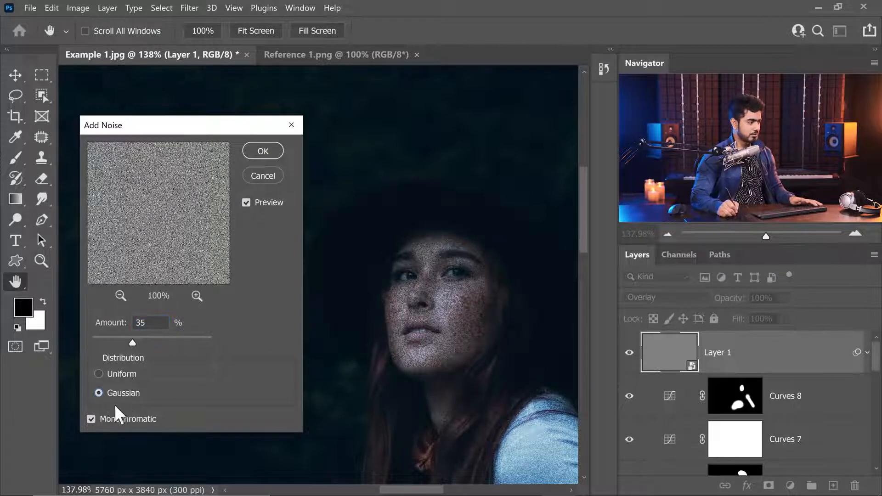
pyautogui.click(94, 418)
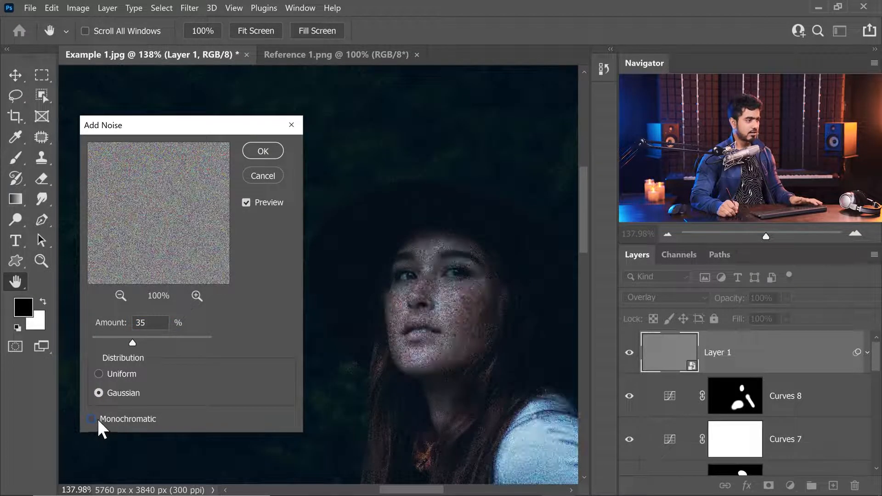
pyautogui.click(103, 417)
pyautogui.click(99, 375)
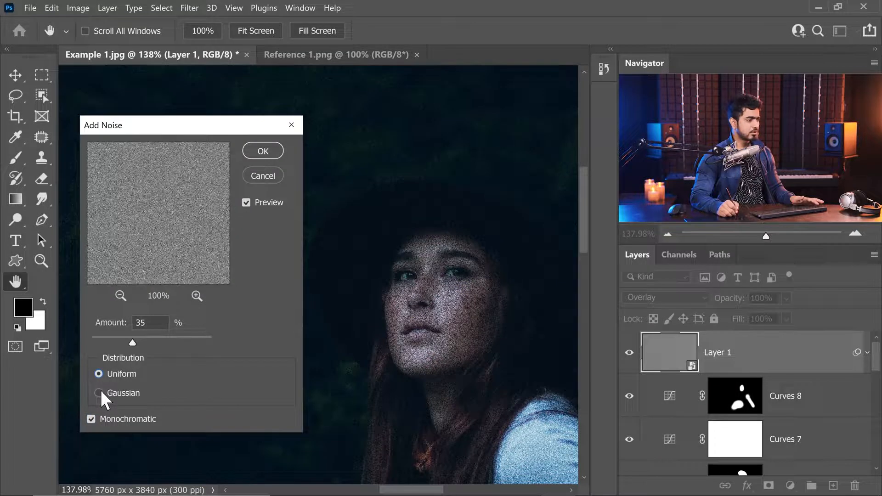
pyautogui.click(266, 149)
pyautogui.press('b')
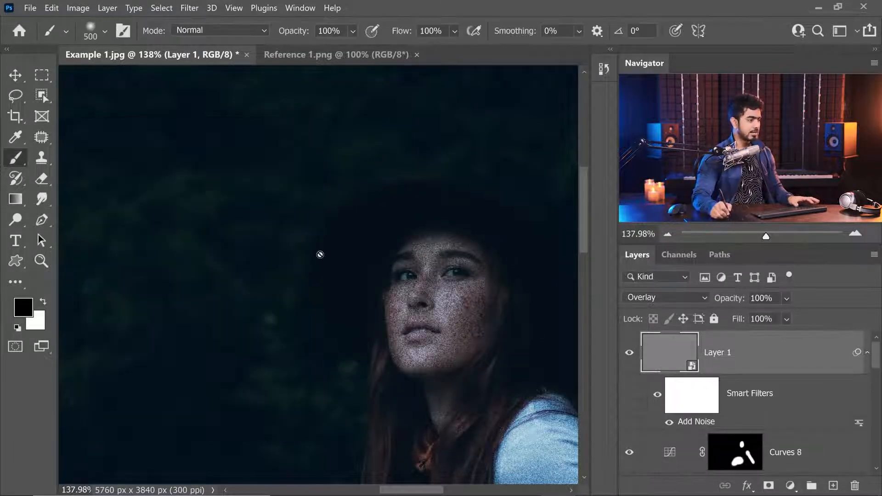
# Reopen the Add Noise smart filter to compare Gaussian distribution with Uniform, keeping Uniform at 35%
pyautogui.doubleClick(696, 421)
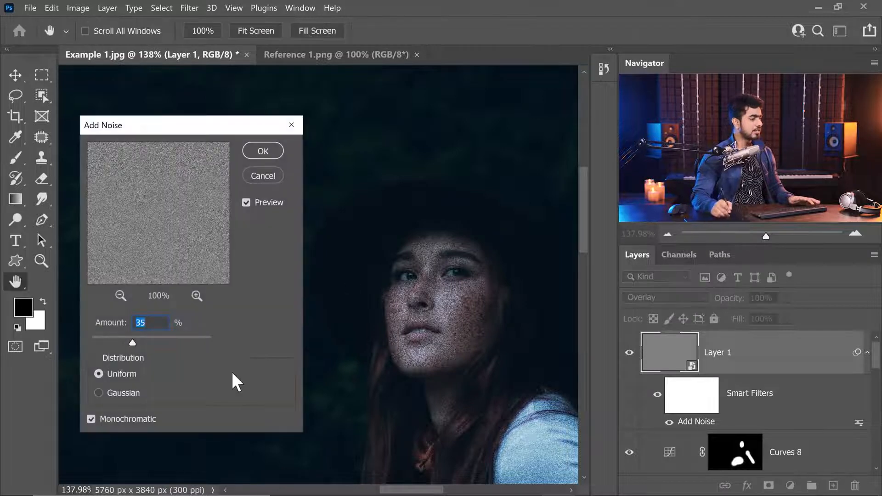
pyautogui.click(117, 392)
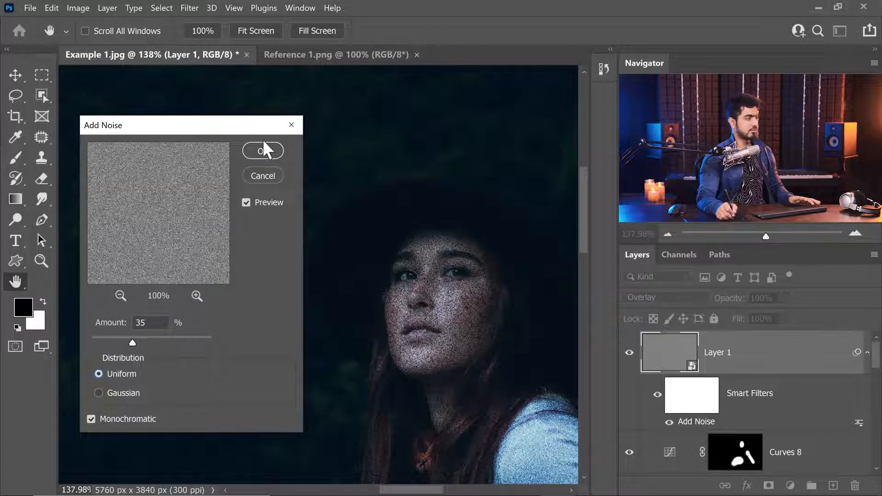
pyautogui.click(264, 153)
pyautogui.press('b')
# Soften the grain on Layer 1 with a Gaussian Blur smart filter of 0.6 pixels radius
pyautogui.moveTo(306, 200); pyautogui.dragTo(327, 202)
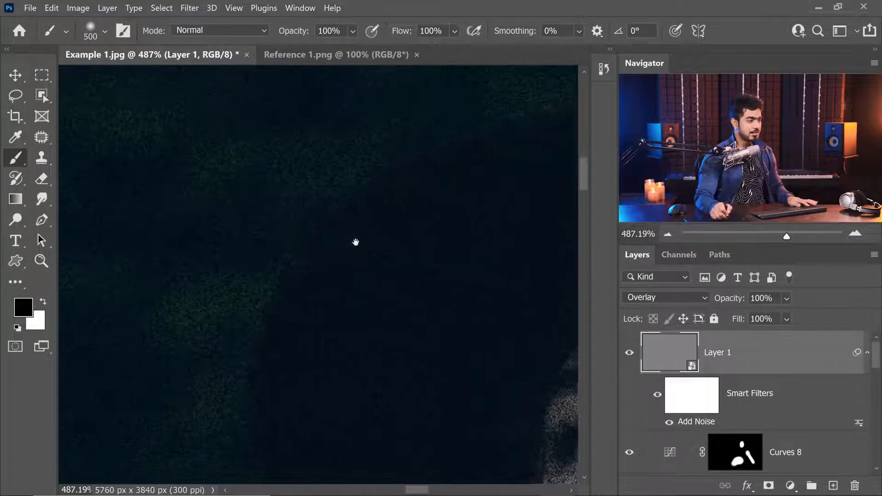
pyautogui.moveTo(453, 310); pyautogui.dragTo(234, 230)
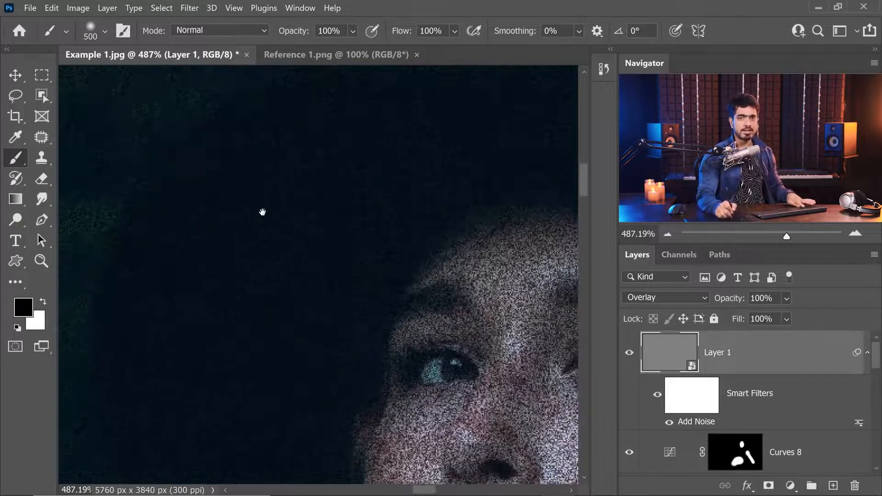
pyautogui.click(189, 9)
pyautogui.moveTo(284, 138)
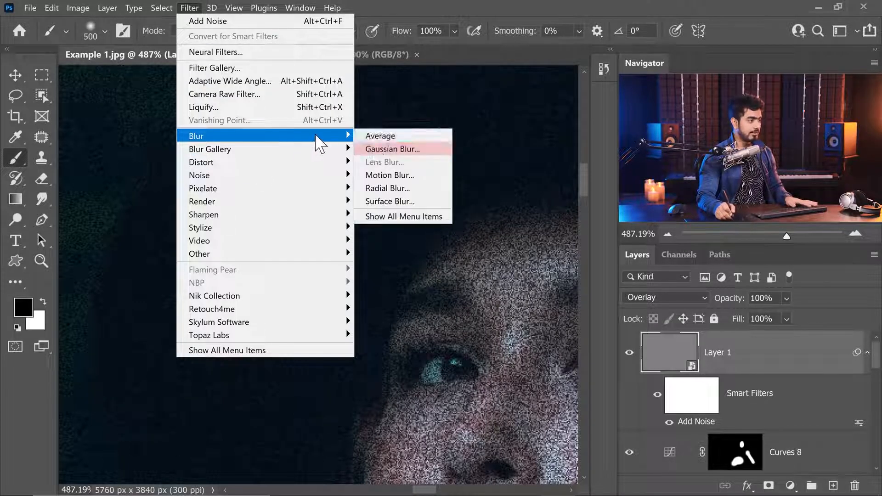
pyautogui.click(403, 152)
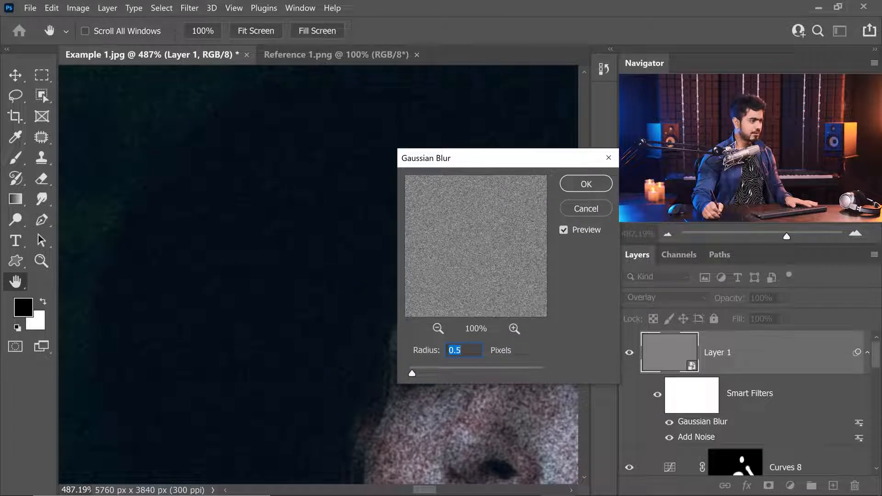
pyautogui.write('0.6')
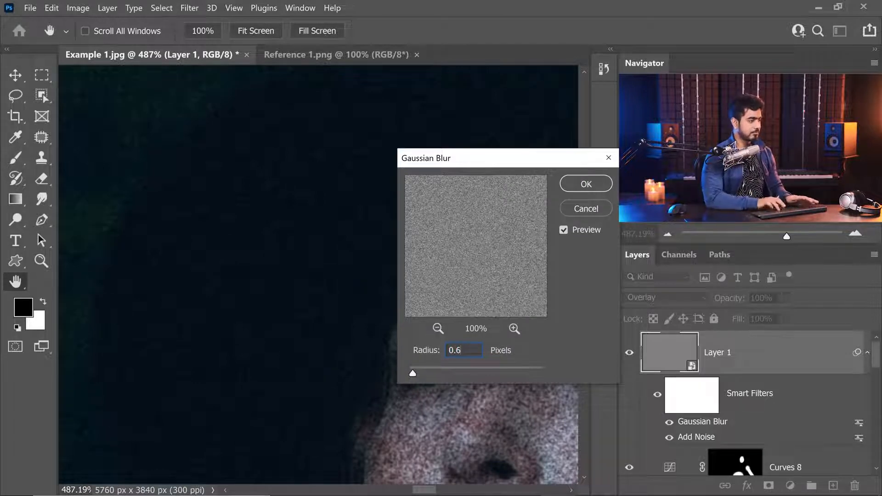
pyautogui.press('Return')
# In Layer 1's Blend If settings, split the Underlying Layer white slider to 0 / 255 so the grain fades in the highlights
pyautogui.moveTo(382, 282); pyautogui.dragTo(366, 297)
pyautogui.moveTo(369, 298); pyautogui.dragTo(316, 299)
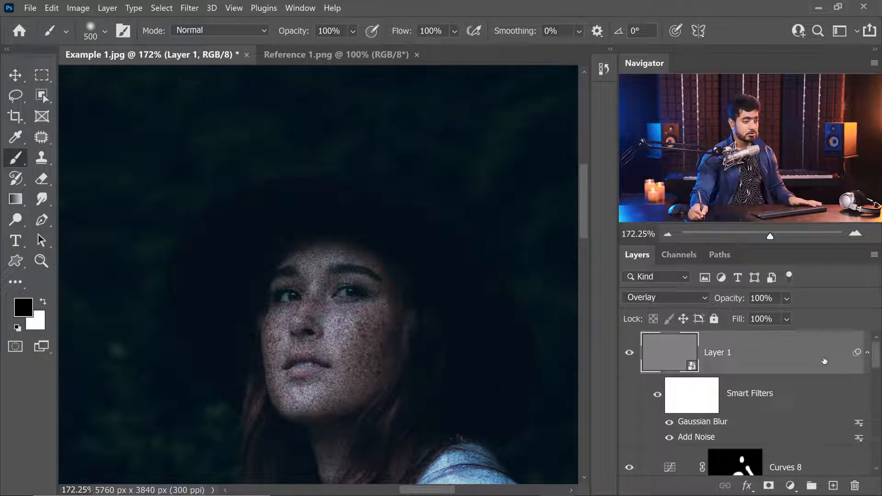
pyautogui.doubleClick(799, 366)
pyautogui.moveTo(319, 128); pyautogui.dragTo(664, 94)
pyautogui.moveTo(556, 92); pyautogui.dragTo(617, 97)
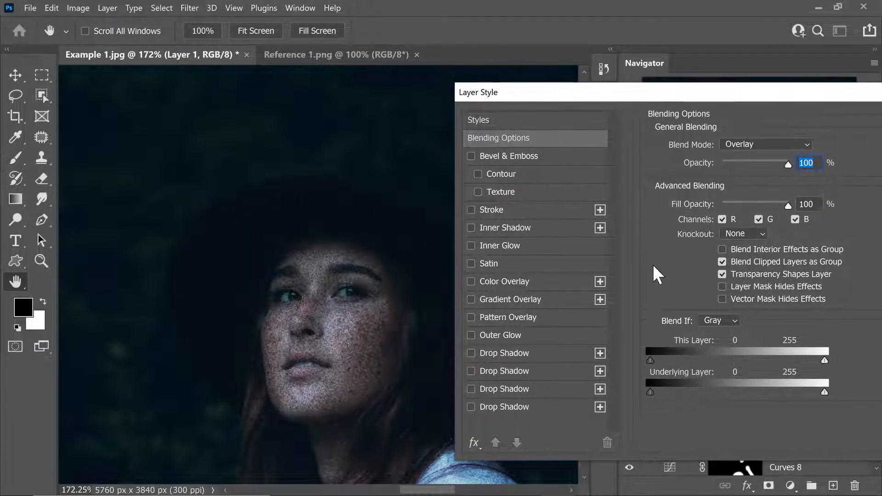
pyautogui.moveTo(823, 392); pyautogui.dragTo(819, 392)
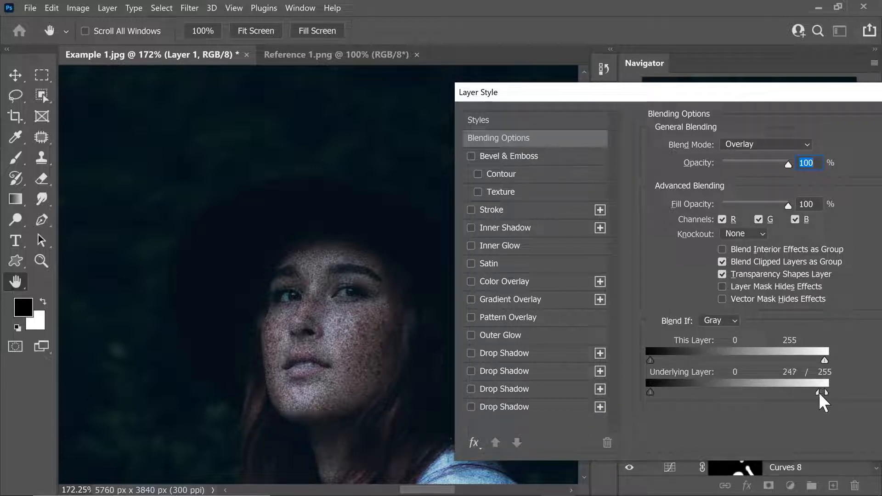
pyautogui.moveTo(762, 391); pyautogui.dragTo(622, 386)
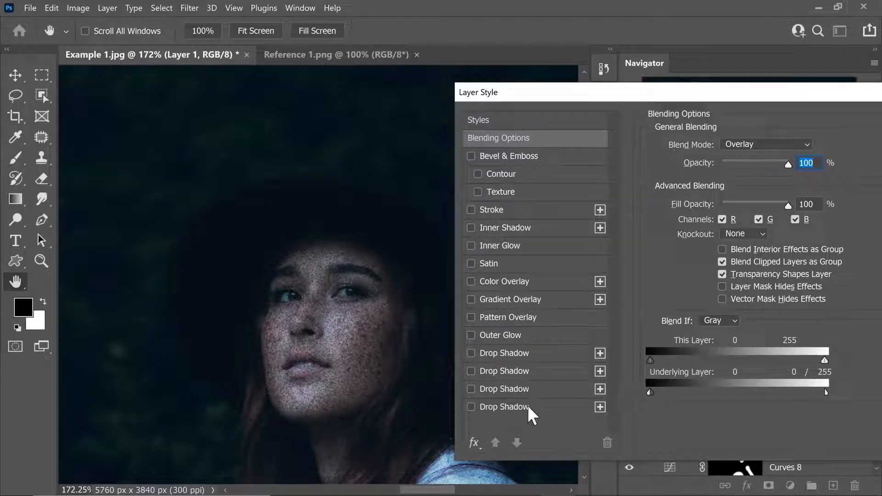
pyautogui.moveTo(663, 96); pyautogui.dragTo(353, 126)
pyautogui.click(656, 157)
# Lower the opacity of the grain layer to 60% and inspect the woman's face up close
pyautogui.moveTo(383, 225); pyautogui.dragTo(346, 245)
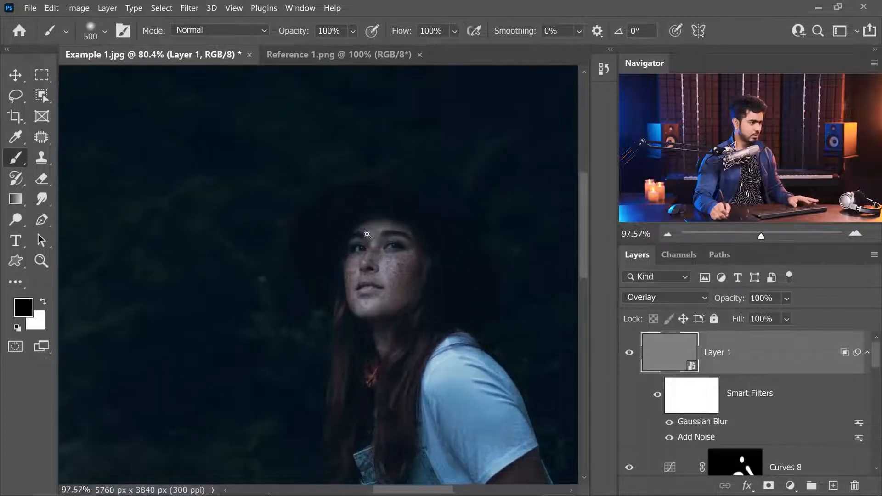
pyautogui.moveTo(725, 299); pyautogui.dragTo(698, 299)
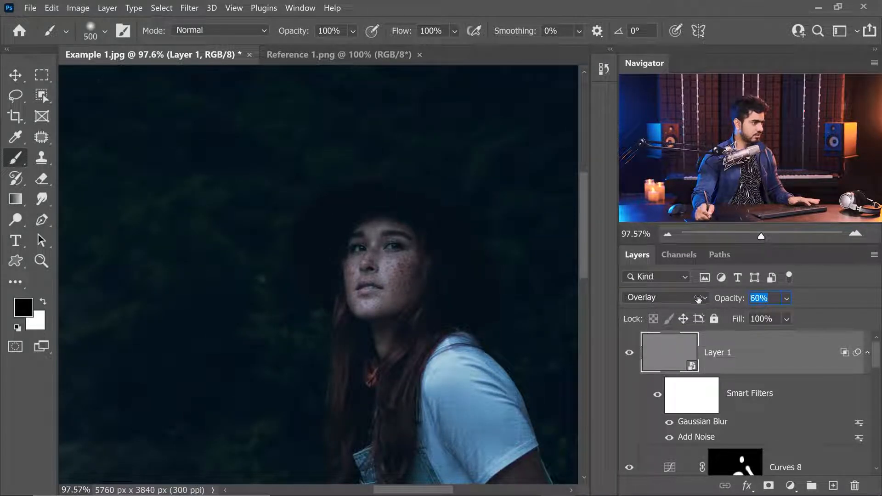
pyautogui.scroll(5, 318, 250)
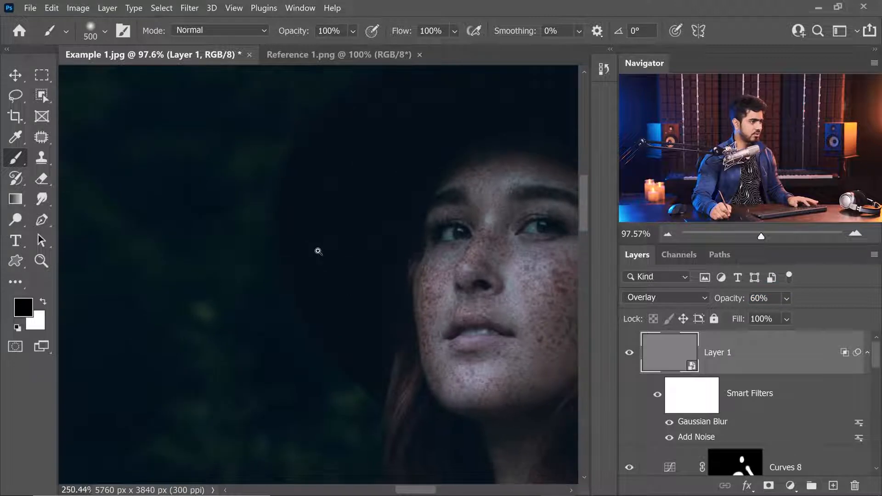
# Rename the grain layer Layer 1 as Noise 1 and hide it
pyautogui.scroll(-5, 443, 256)
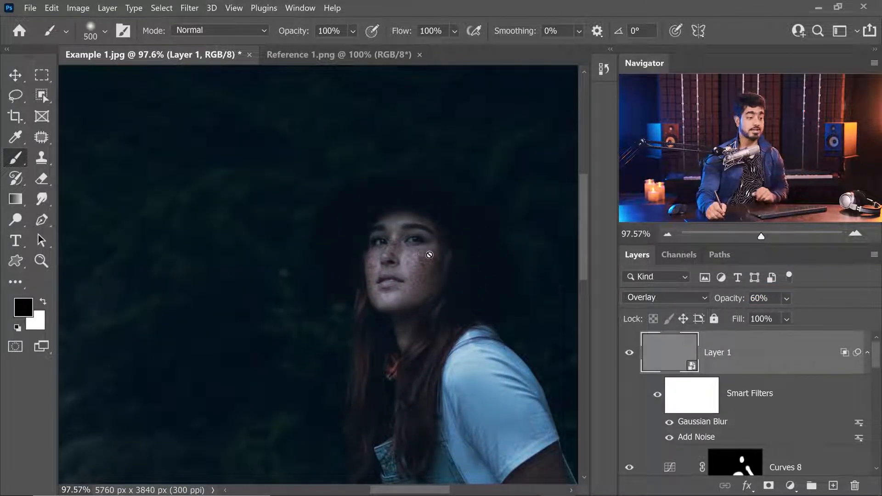
pyautogui.doubleClick(719, 352)
pyautogui.write('Noise 1')
pyautogui.press('Return')
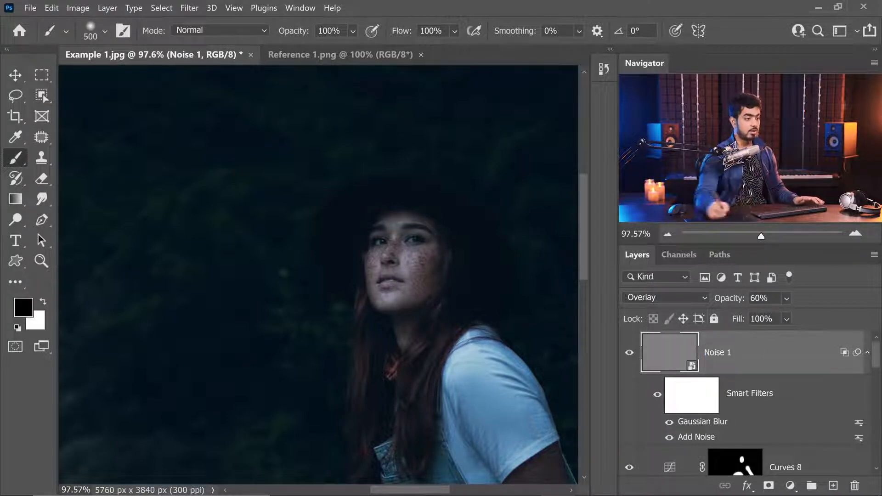
pyautogui.click(629, 353)
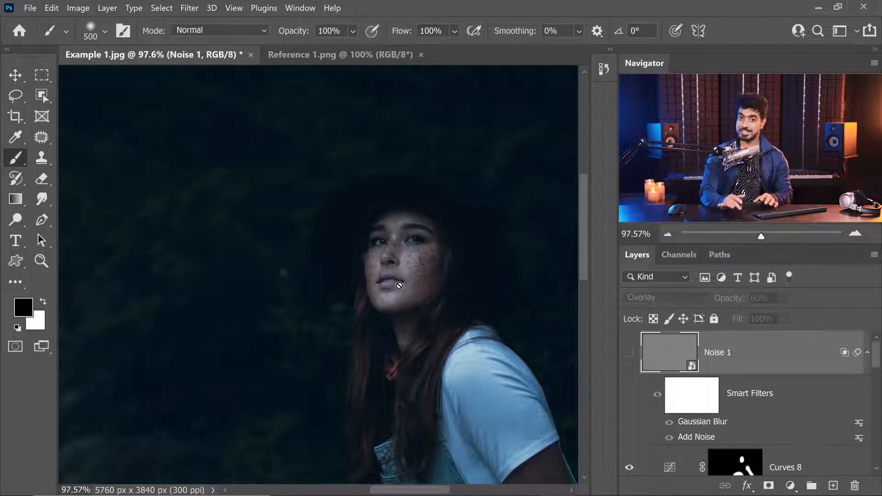
# Create a new layer in Overlay mode above Noise 1, filled with the Overlay-neutral gray
pyautogui.hotkey('ctrl', 'shift', 'n')
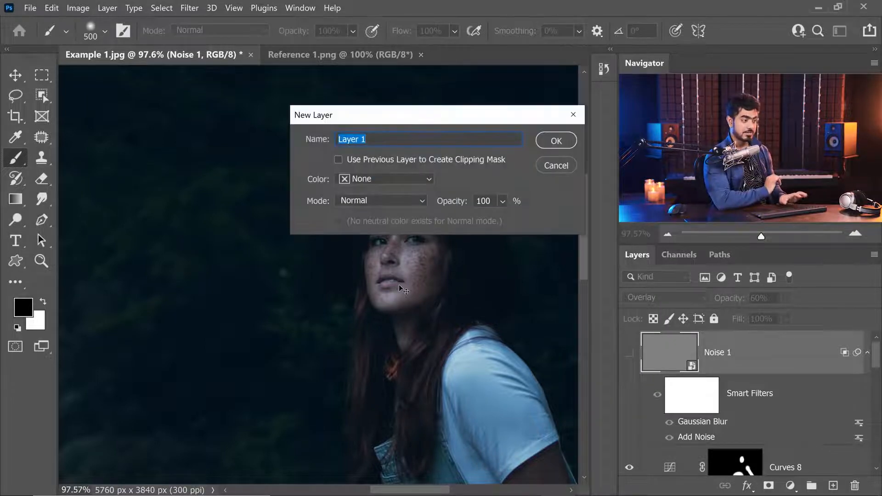
pyautogui.click(373, 206)
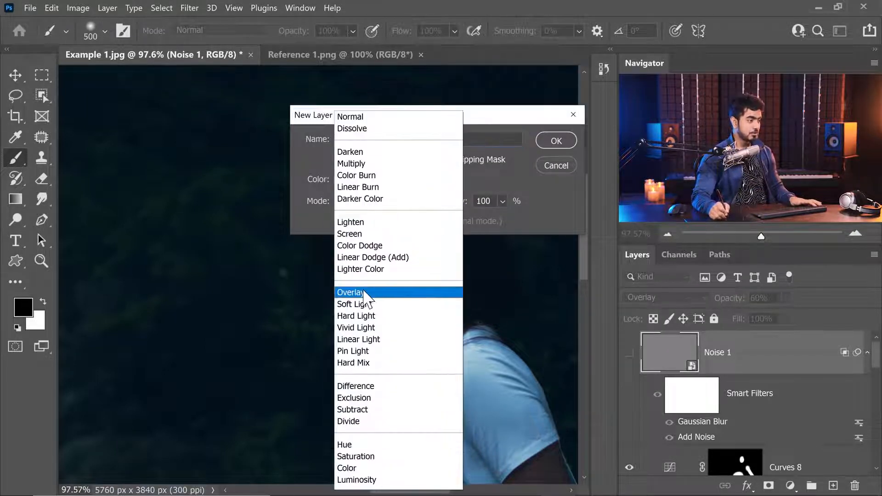
pyautogui.click(365, 289)
pyautogui.click(341, 222)
pyautogui.click(563, 142)
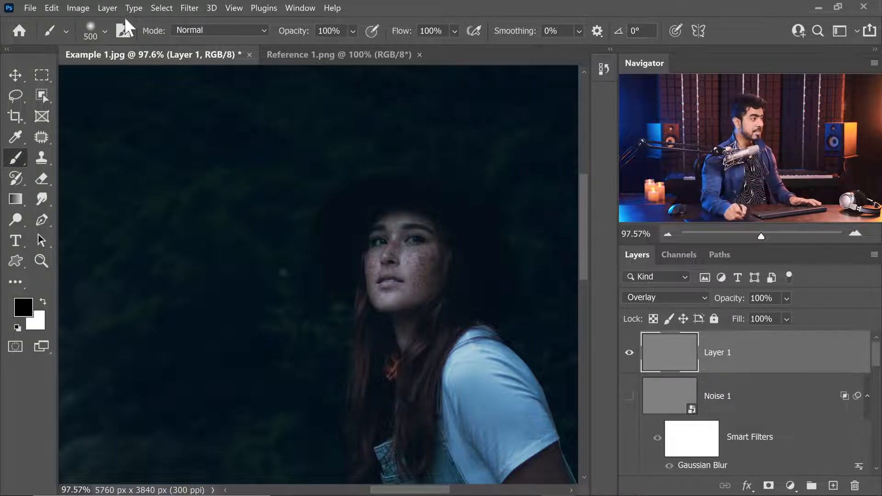
# Convert the new gray Layer 1 for smart filters and bring up the Blur Gallery filter choices
pyautogui.click(190, 9)
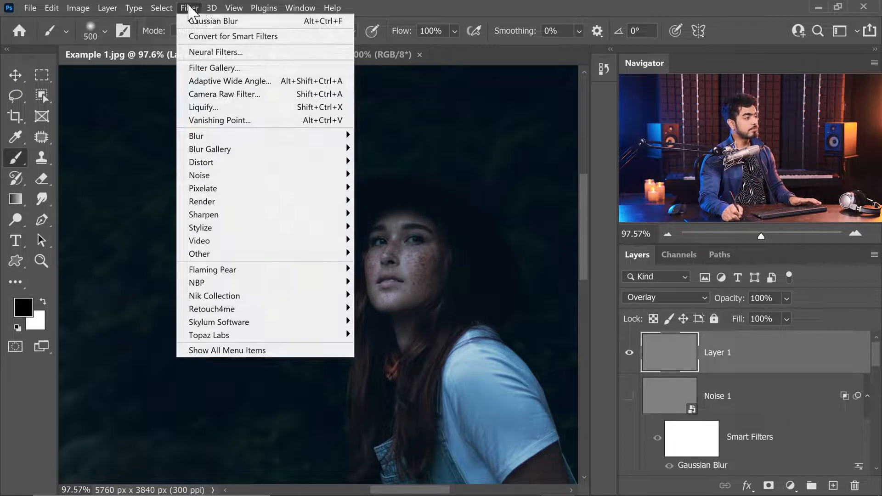
pyautogui.click(197, 37)
pyautogui.click(510, 223)
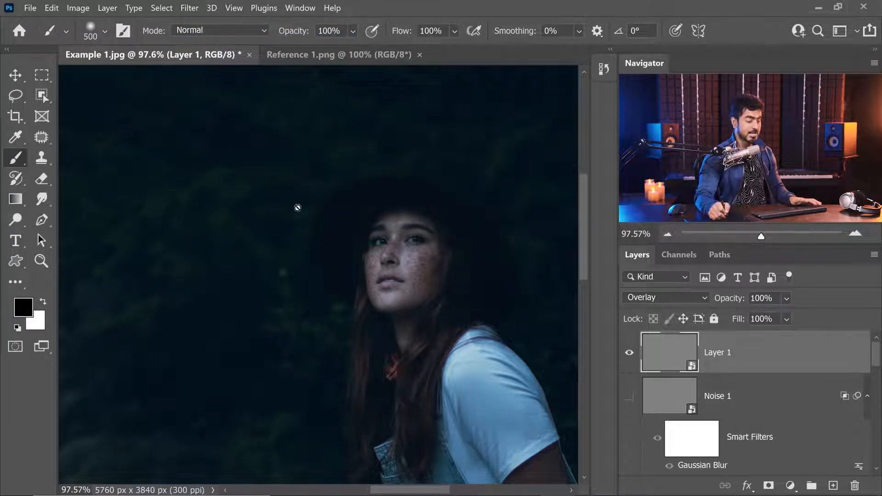
pyautogui.click(189, 9)
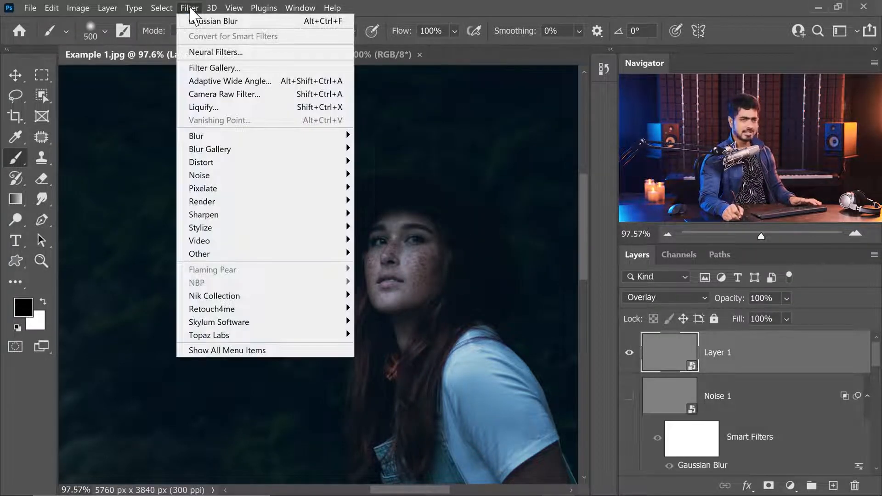
pyautogui.moveTo(307, 153)
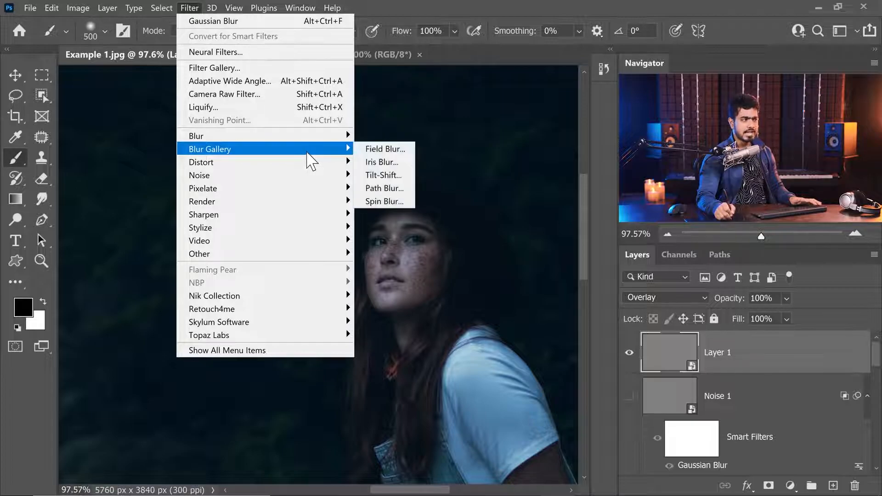
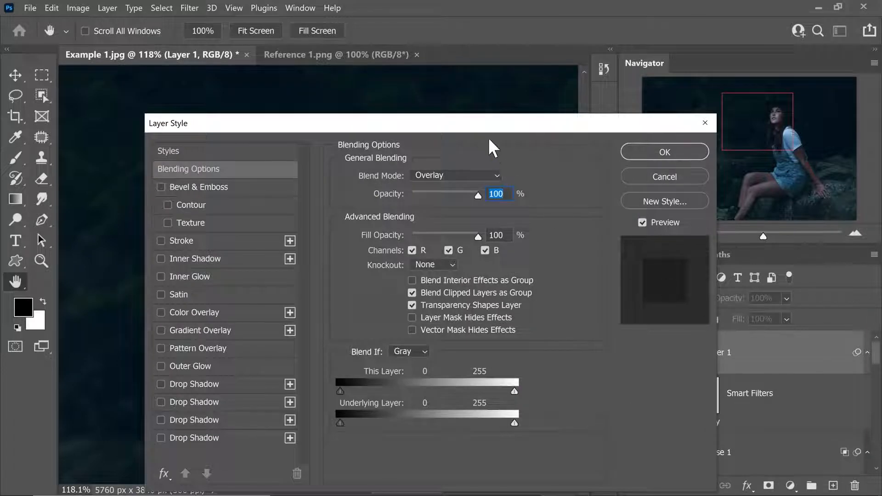
# In Layer 1's Blend If settings, split the Underlying Layer white slider to 0 / 255 and apply it
pyautogui.moveTo(473, 128); pyautogui.dragTo(791, 69)
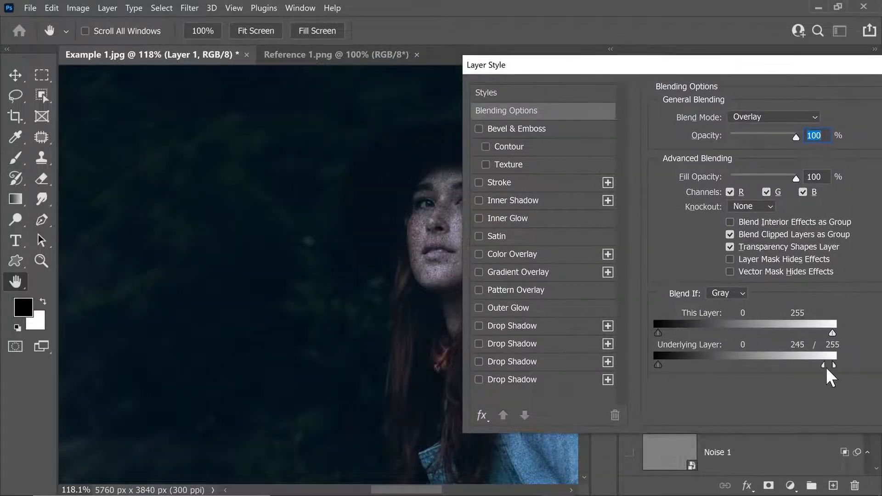
pyautogui.moveTo(830, 365); pyautogui.dragTo(650, 359)
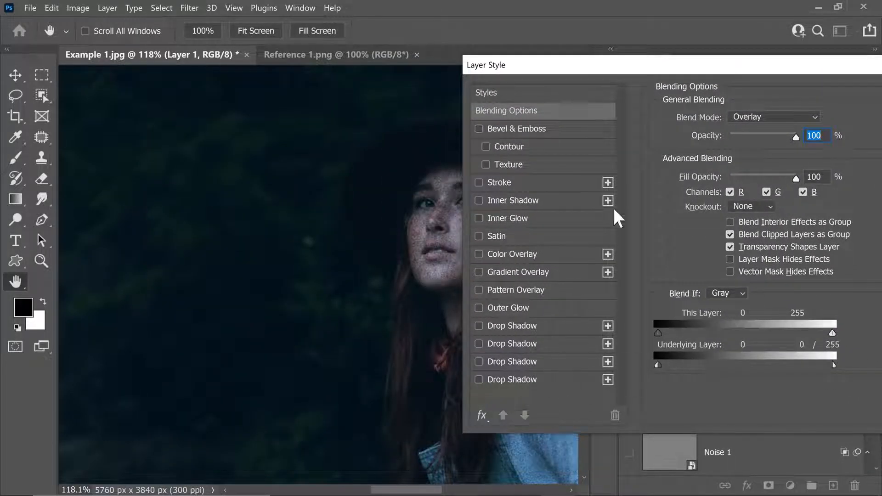
pyautogui.moveTo(638, 65); pyautogui.dragTo(271, 84)
pyautogui.click(583, 117)
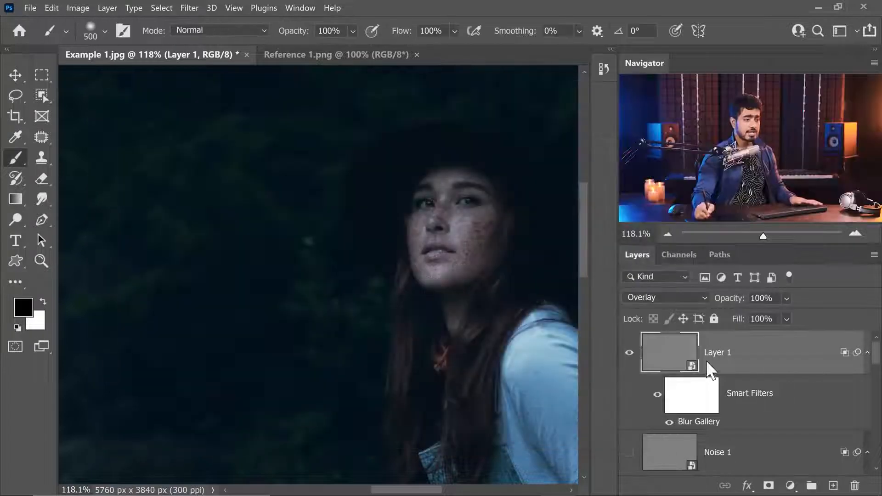
# Rename the Blur Gallery grain layer as Noise 2
pyautogui.doubleClick(716, 352)
pyautogui.write('Nois')
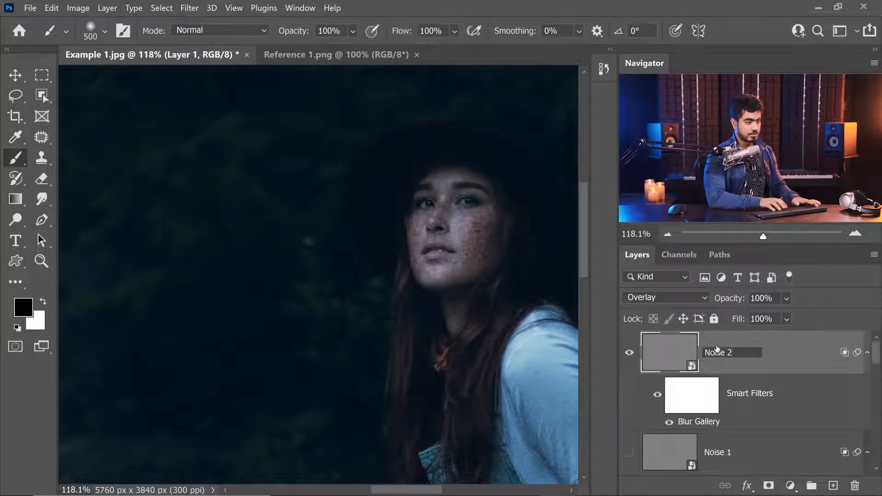
pyautogui.write('e 2')
pyautogui.press('Return')
# Compare the Noise 1 and Noise 2 grain on the woman's face, leaving only Noise 2 visible
pyautogui.scroll(5, 401, 198)
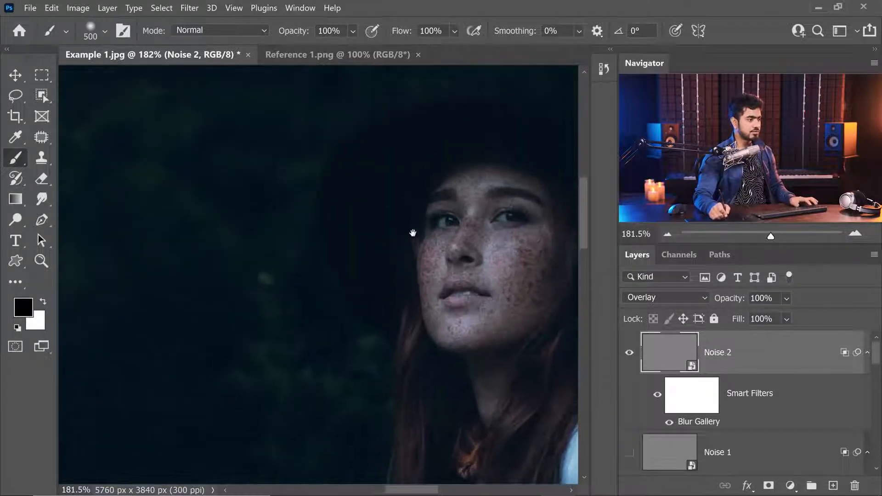
pyautogui.click(629, 352)
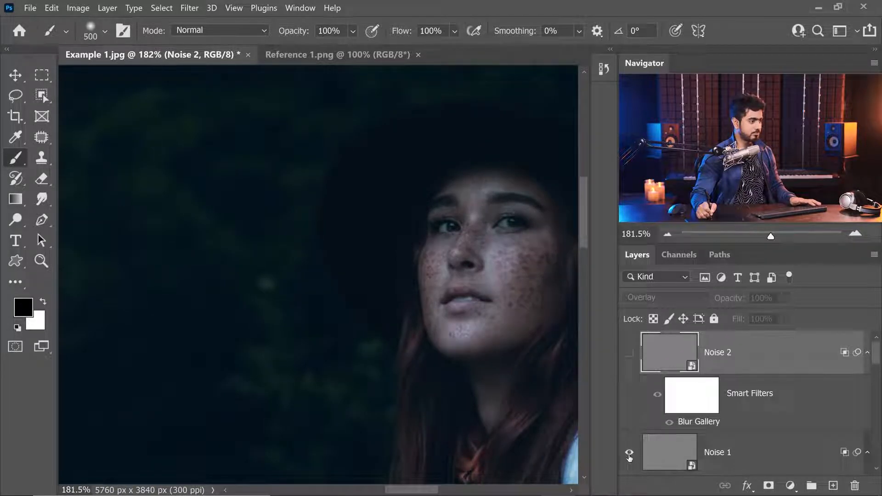
pyautogui.click(631, 370)
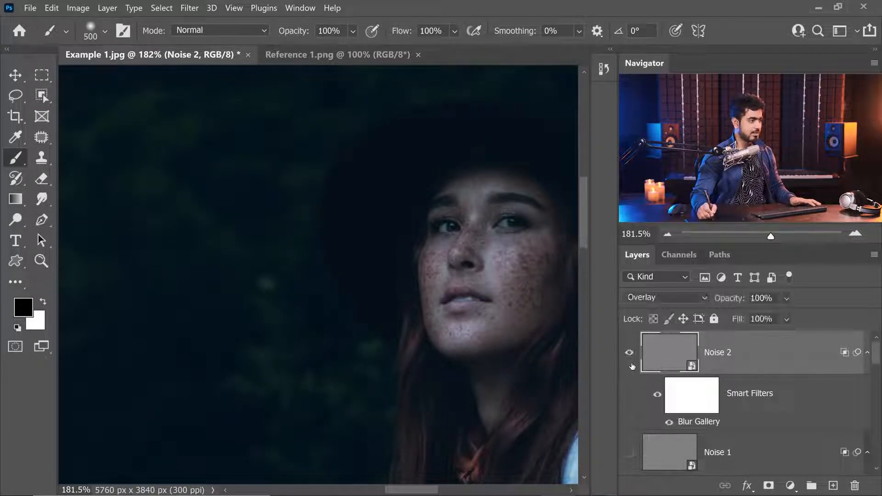
pyautogui.hotkey('ctrl', '0')
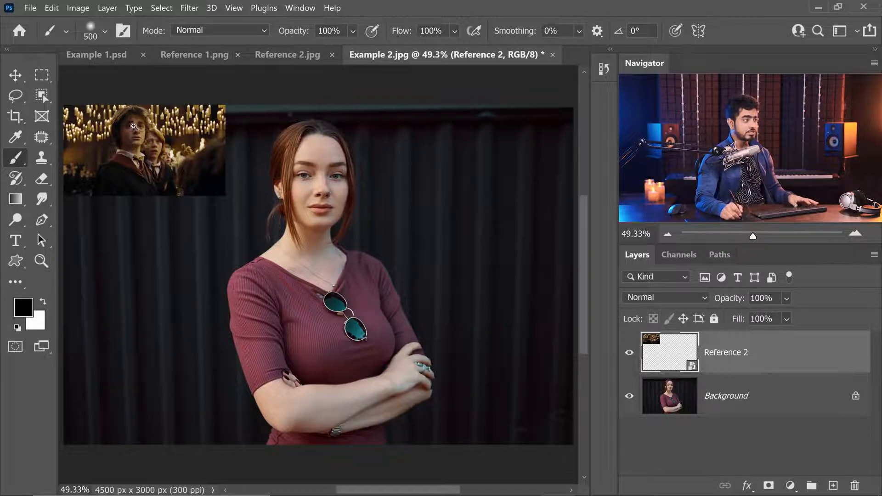
# Examine the colors of the Reference 2 image up close and compare them with the portrait in Example 2.jpg
pyautogui.moveTo(133, 125); pyautogui.dragTo(220, 137)
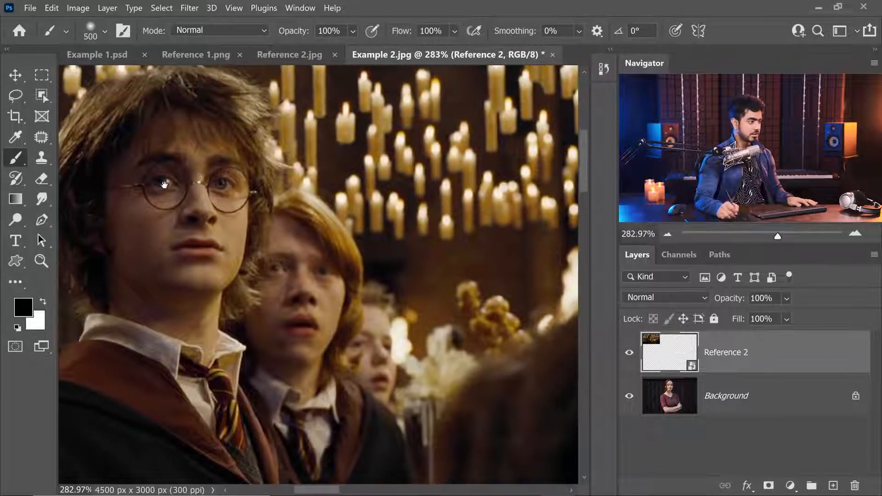
pyautogui.moveTo(324, 220); pyautogui.dragTo(259, 235)
pyautogui.moveTo(252, 239); pyautogui.dragTo(57, 201)
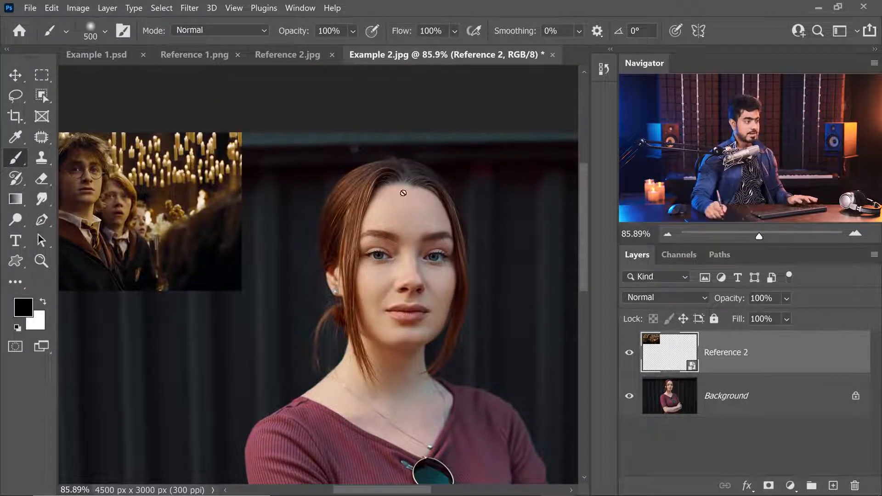
pyautogui.click(299, 56)
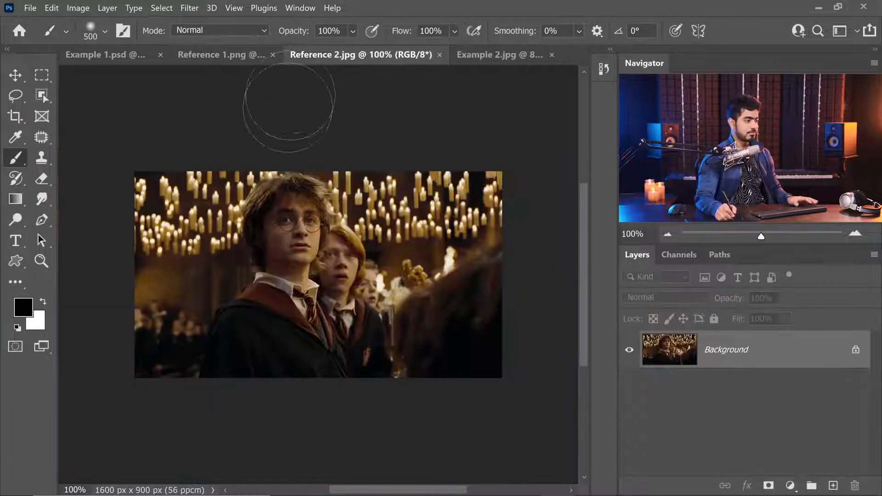
pyautogui.click(508, 55)
pyautogui.moveTo(440, 191); pyautogui.dragTo(343, 267)
# Hide the Reference 2 layer, duplicate the Background layer and open Neural Filters on the copy
pyautogui.click(630, 353)
pyautogui.click(740, 394)
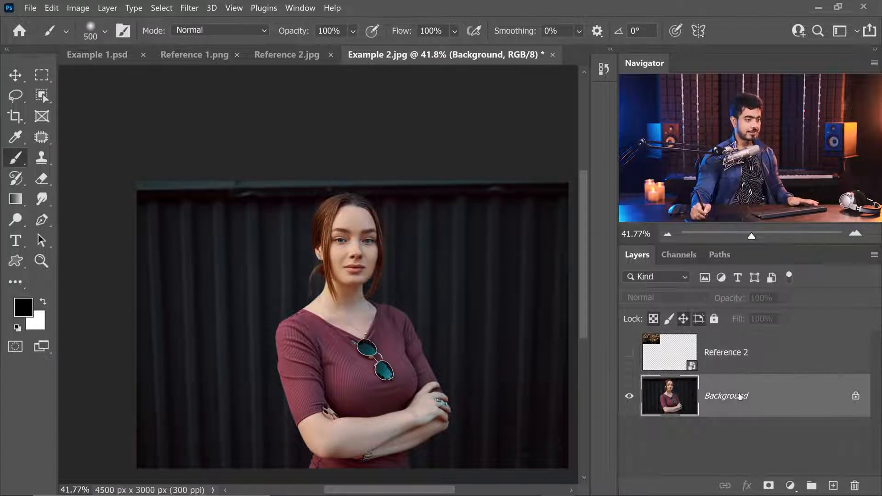
pyautogui.hotkey('ctrl', 'j')
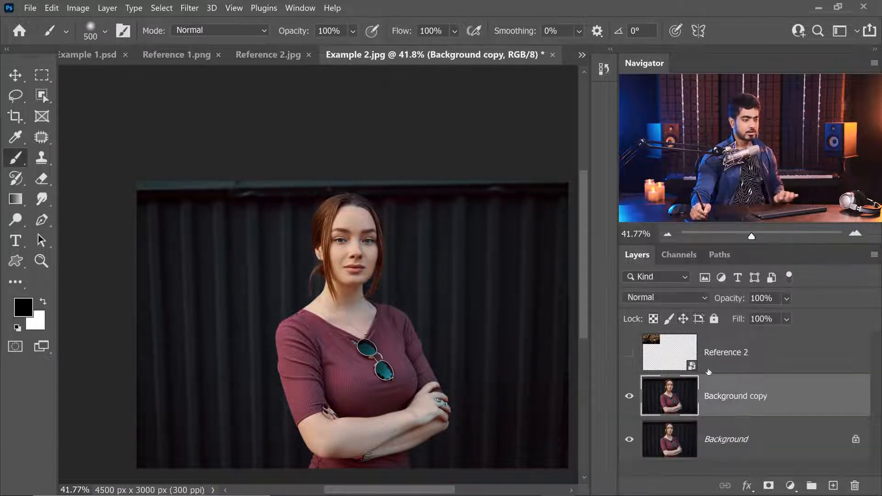
pyautogui.click(189, 8)
pyautogui.click(224, 53)
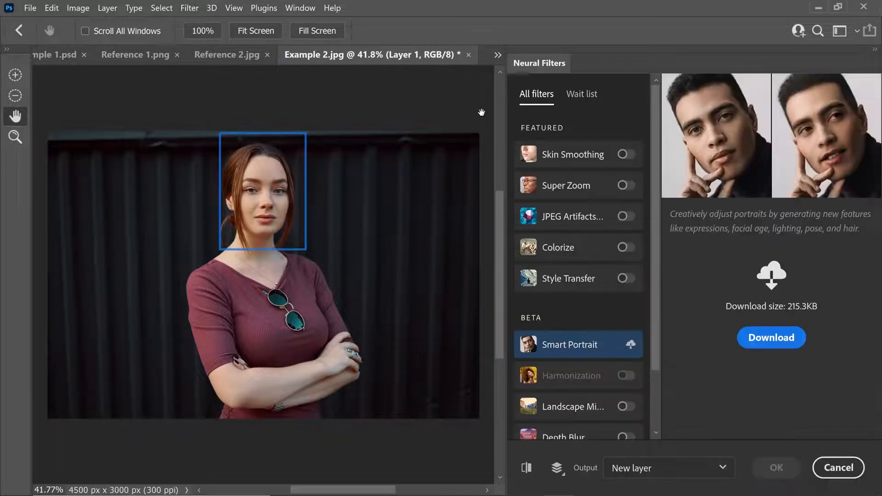
# Try the Color Transfer neural filter with Reference 2.jpg as the custom reference image
pyautogui.scroll(-3, 649, 317)
pyautogui.click(626, 395)
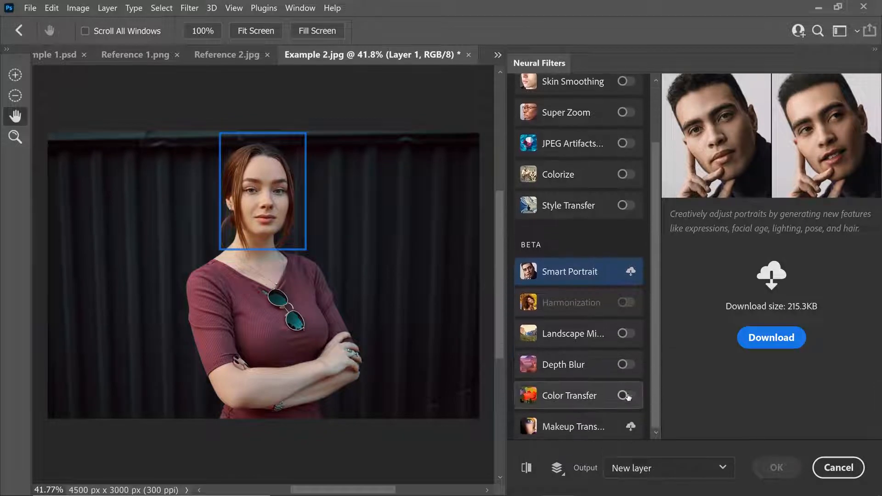
pyautogui.click(826, 137)
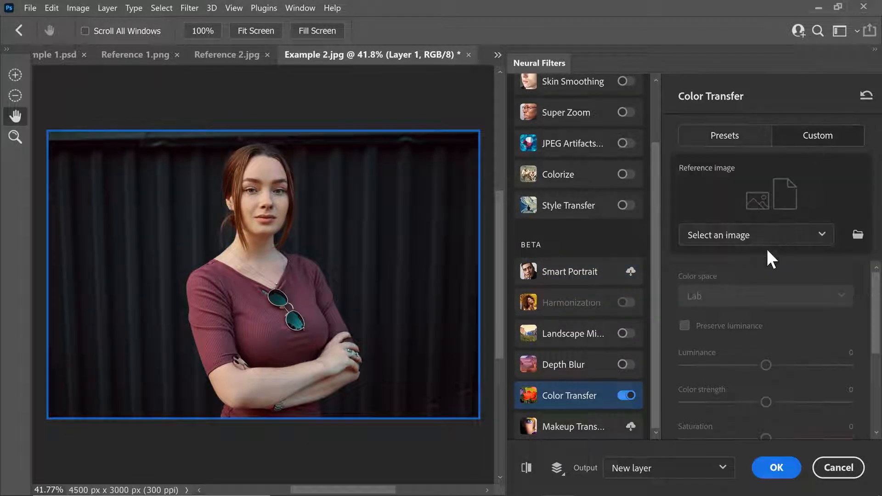
pyautogui.click(768, 236)
pyautogui.click(766, 237)
pyautogui.click(766, 238)
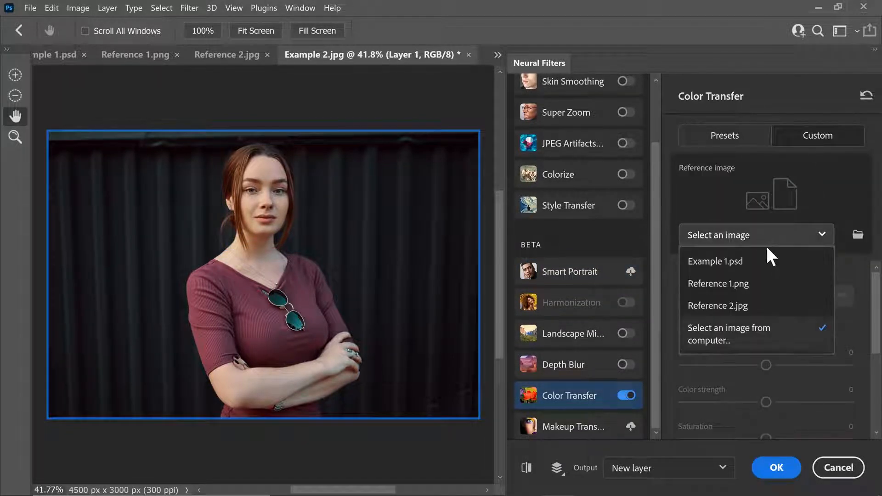
pyautogui.click(746, 306)
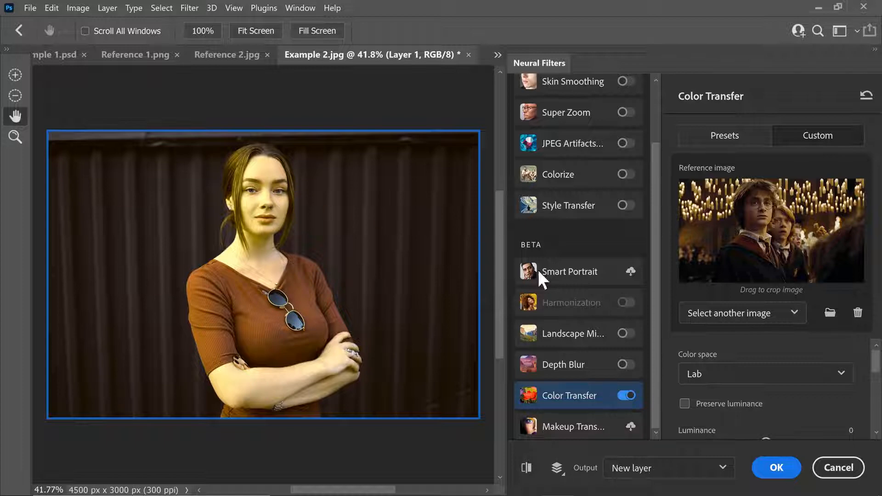
# Try Color Transfer in the RGB color space, check its remaining sliders and cancel the Neural Filters
pyautogui.click(696, 374)
pyautogui.click(698, 423)
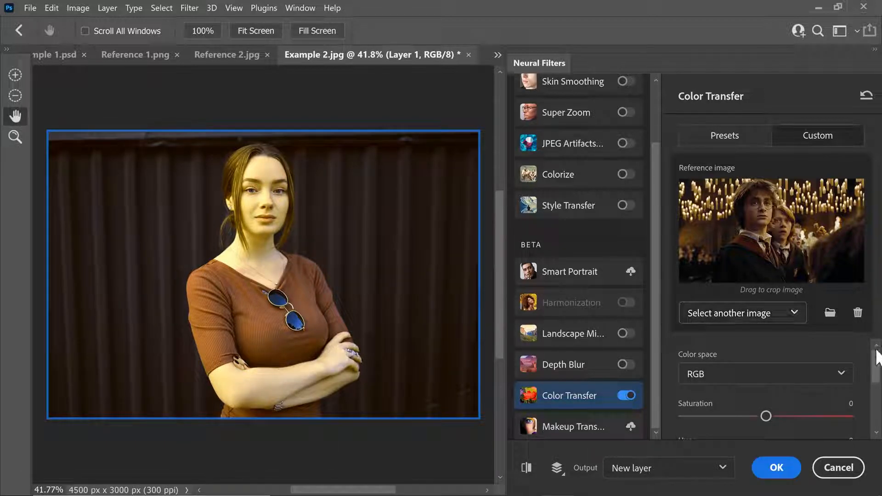
pyautogui.moveTo(875, 375); pyautogui.dragTo(875, 405)
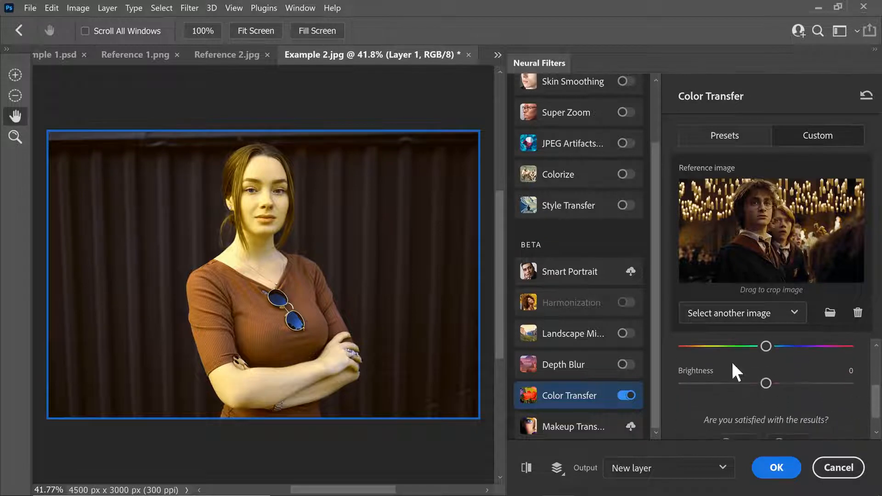
pyautogui.click(844, 473)
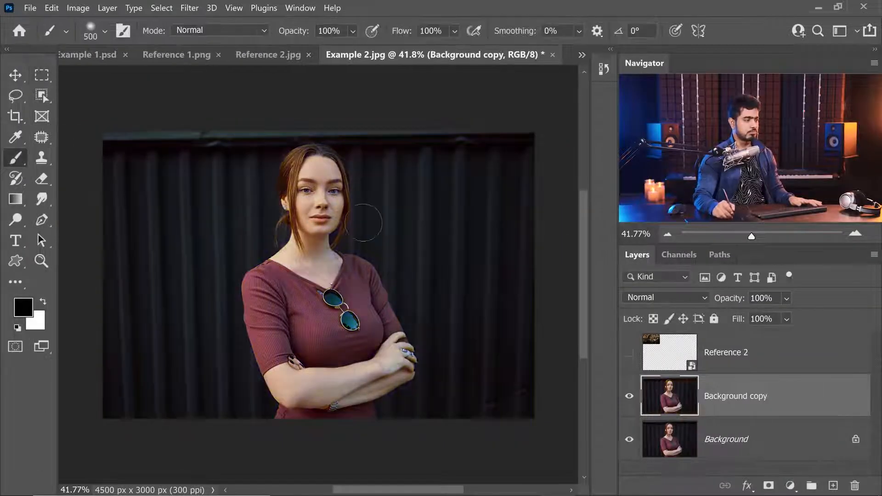
# Delete the Background copy layer and show the Reference 2 layer again
pyautogui.hotkey('ctrl', '0')
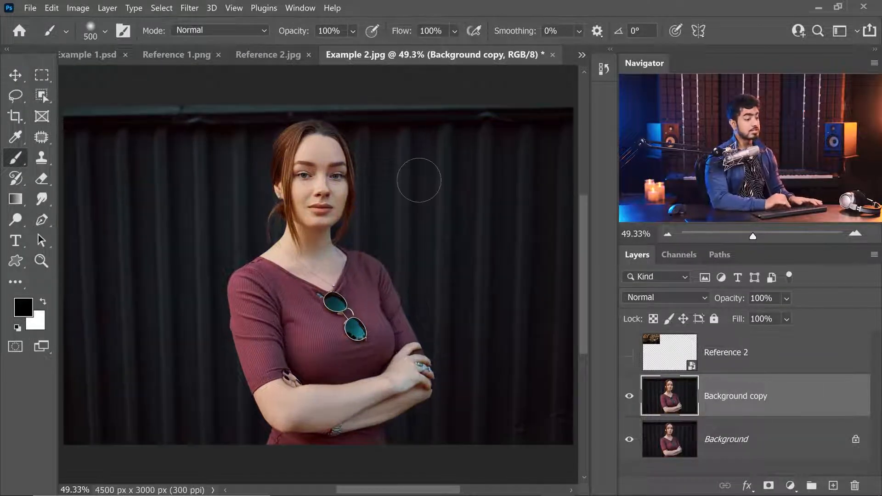
pyautogui.moveTo(819, 393); pyautogui.dragTo(854, 482)
pyautogui.click(629, 353)
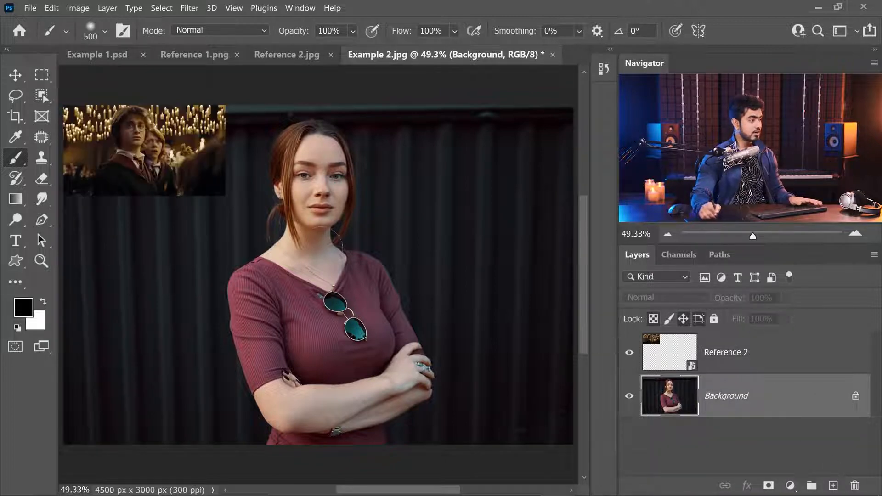
# Add a neutral gray solid color fill layer above Reference 2 and set its blend mode to Color
pyautogui.click(679, 352)
pyautogui.click(790, 486)
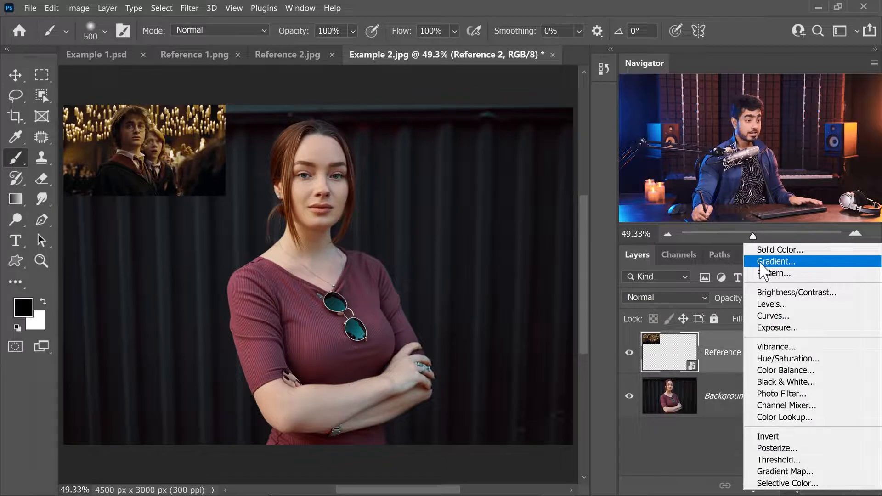
pyautogui.click(773, 249)
pyautogui.moveTo(420, 132); pyautogui.dragTo(227, 177)
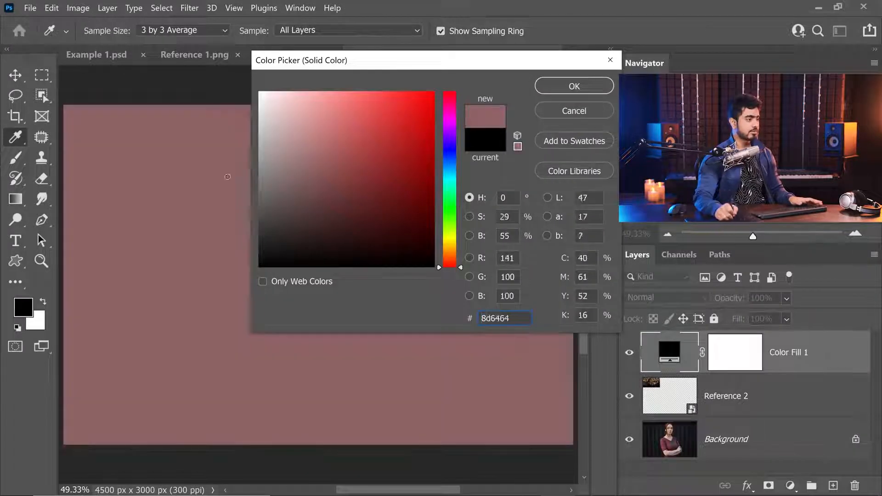
pyautogui.click(574, 86)
pyautogui.press('b')
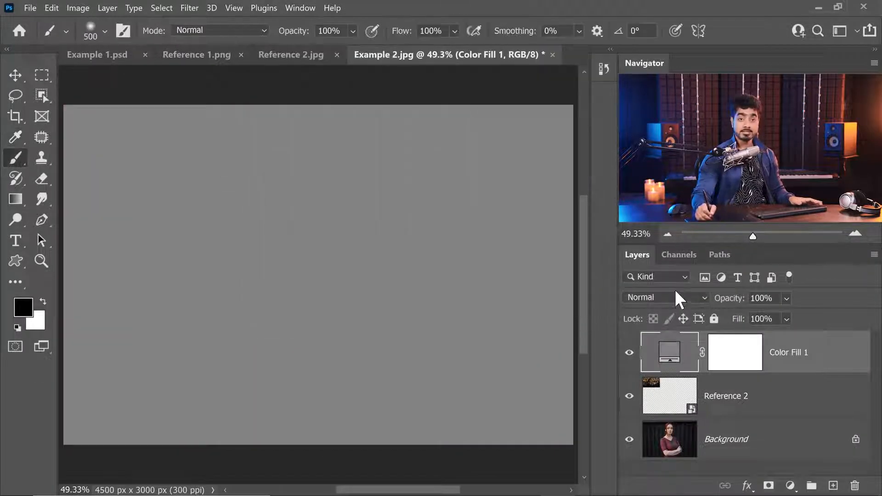
pyautogui.click(671, 298)
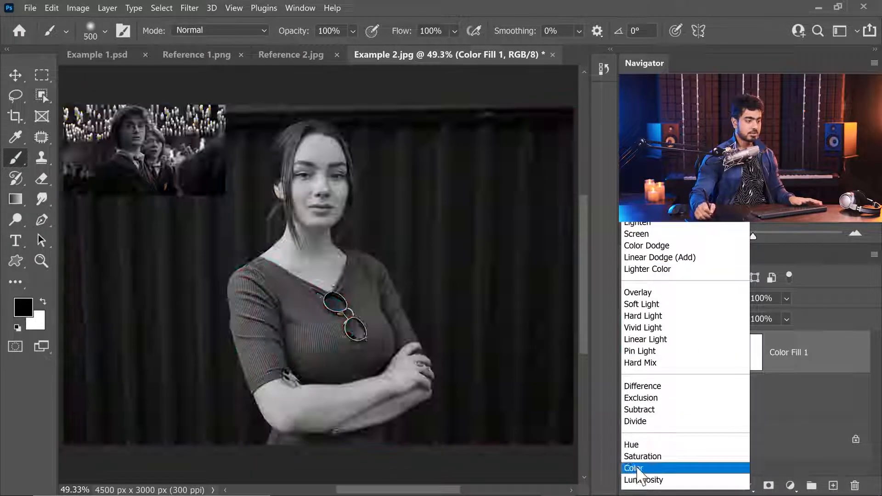
pyautogui.click(638, 469)
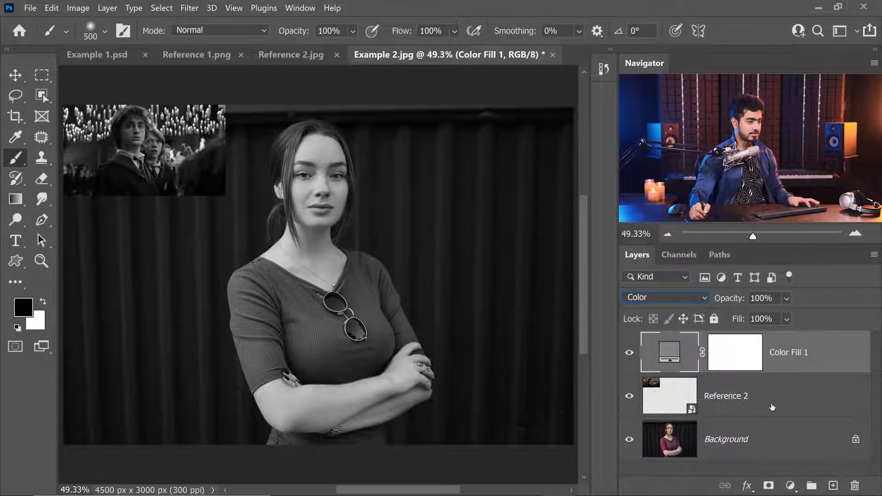
# Move the Reference 2 image directly beneath the woman's face for a close brightness comparison
pyautogui.click(772, 407)
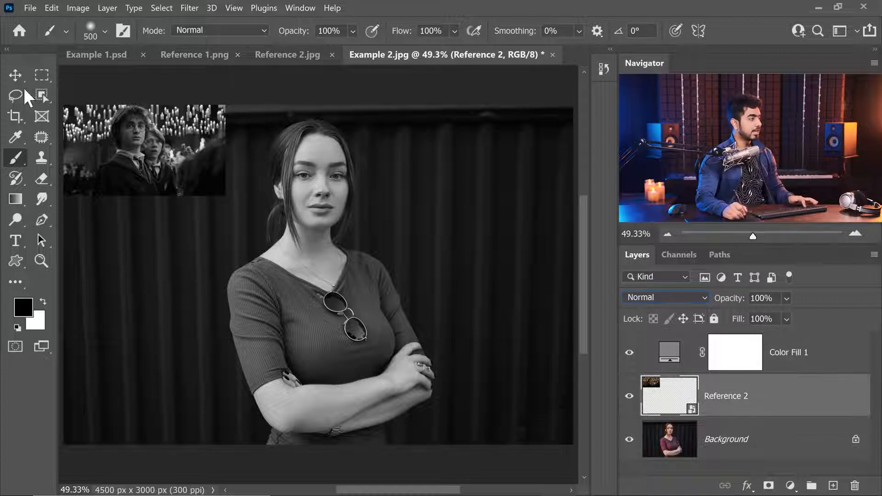
pyautogui.click(16, 76)
pyautogui.hotkey('ctrl', 't')
pyautogui.moveTo(218, 154); pyautogui.dragTo(392, 298)
pyautogui.press('Return')
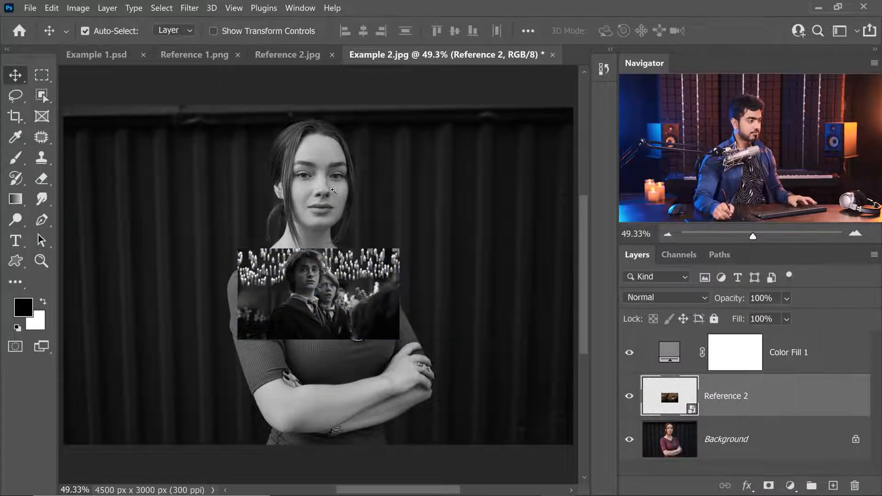
pyautogui.moveTo(333, 190); pyautogui.dragTo(308, 208)
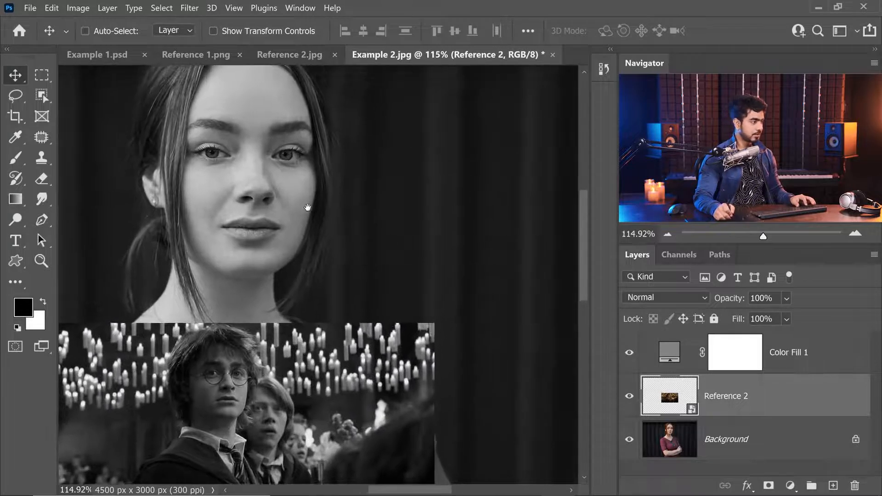
# Add a Curves adjustment layer directly above the Background layer and dock its properties beside the layer stack
pyautogui.click(800, 453)
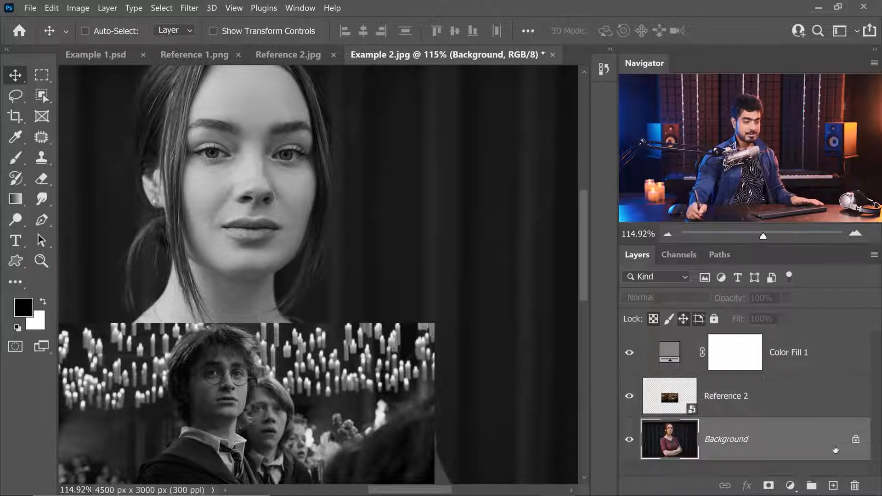
pyautogui.click(790, 486)
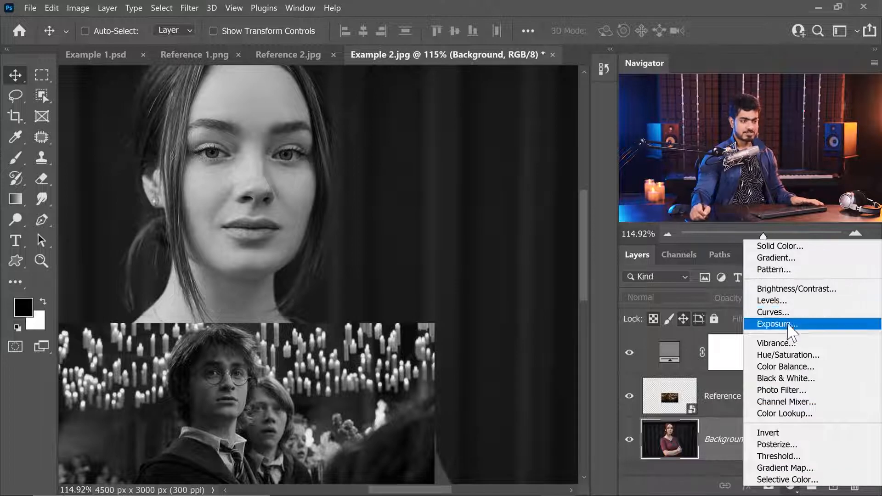
pyautogui.click(772, 309)
pyautogui.moveTo(142, 146); pyautogui.dragTo(600, 101)
pyautogui.click(603, 98)
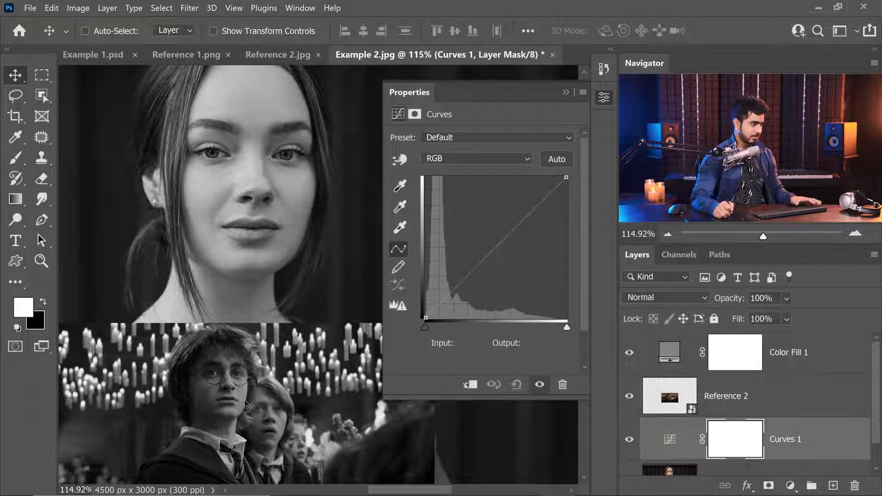
# Darken the highlights, midtones and shadows of the portrait with on-image Curves adjustments to match the reference's luminosity
pyautogui.click(400, 159)
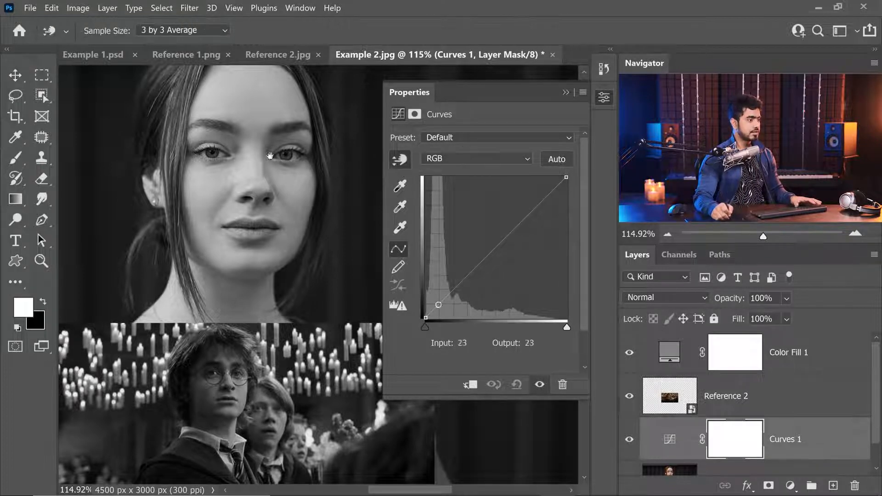
pyautogui.scroll(1, 206, 108)
pyautogui.moveTo(206, 111); pyautogui.dragTo(209, 132)
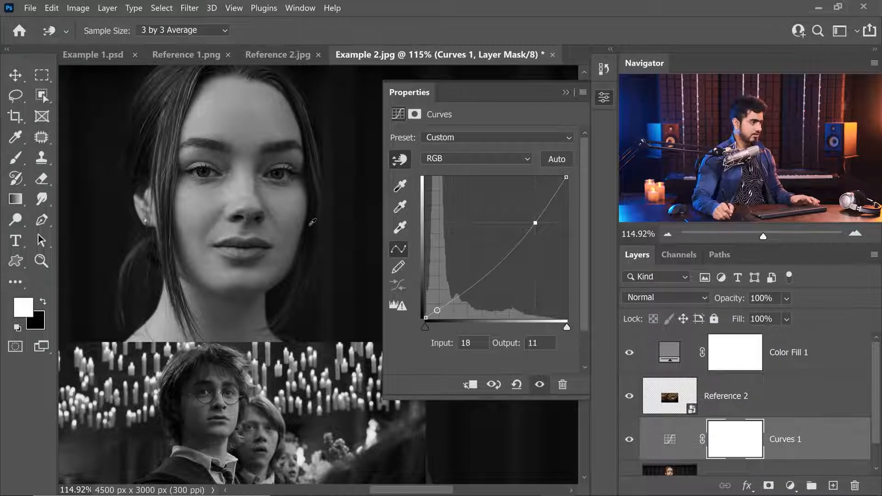
pyautogui.moveTo(294, 226); pyautogui.dragTo(296, 242)
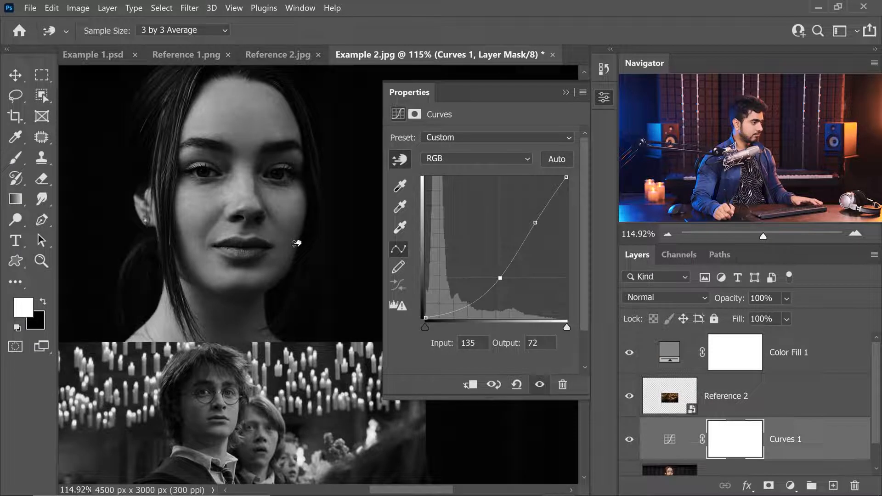
pyautogui.scroll(-3, 245, 395)
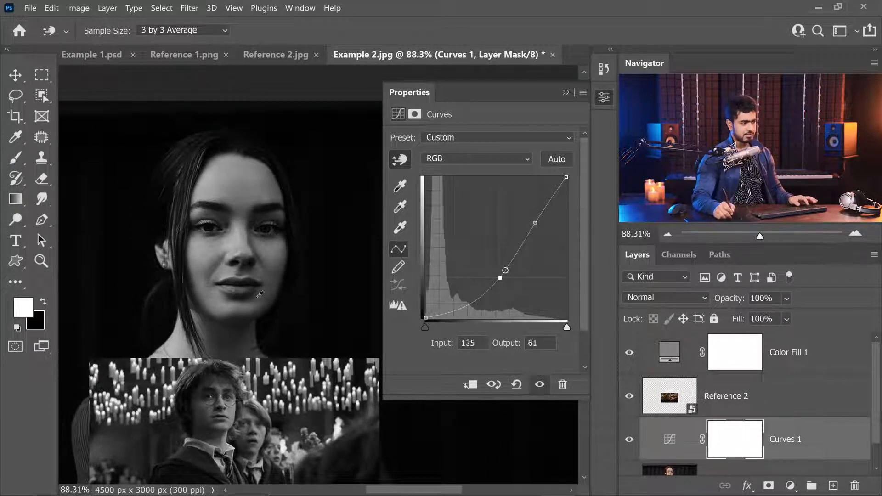
pyautogui.scroll(2, 289, 264)
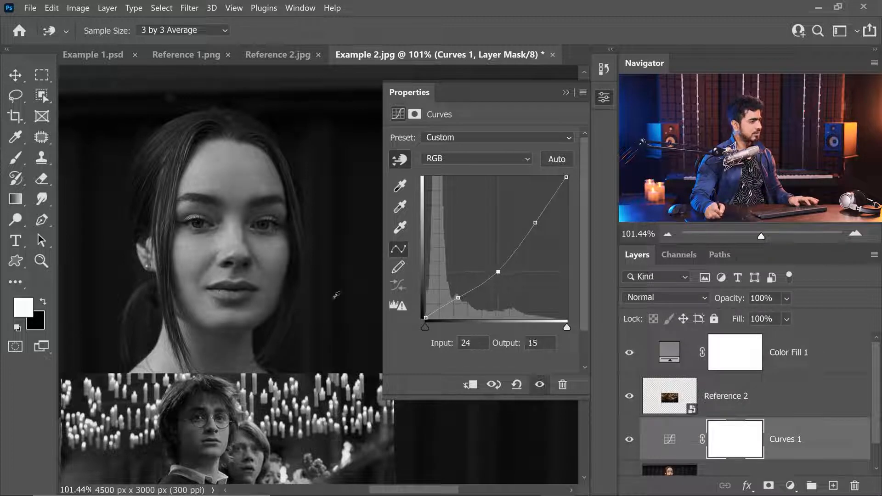
pyautogui.scroll(-4, 263, 312)
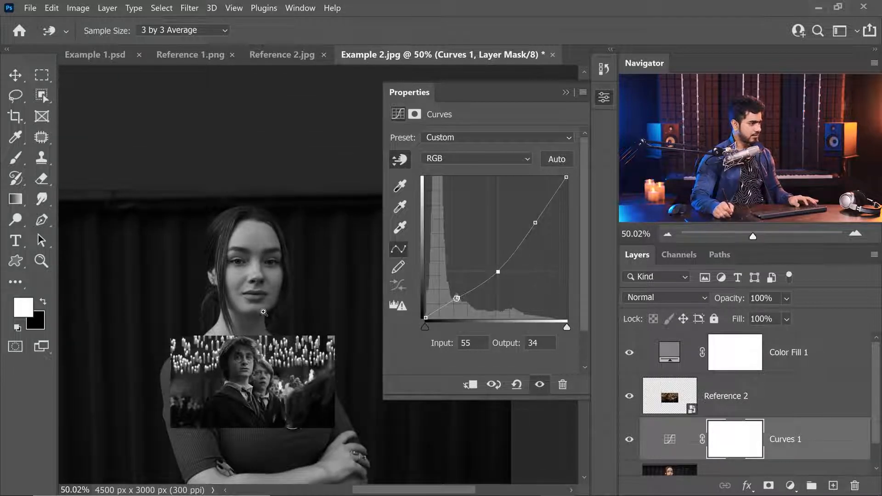
pyautogui.scroll(5, 263, 312)
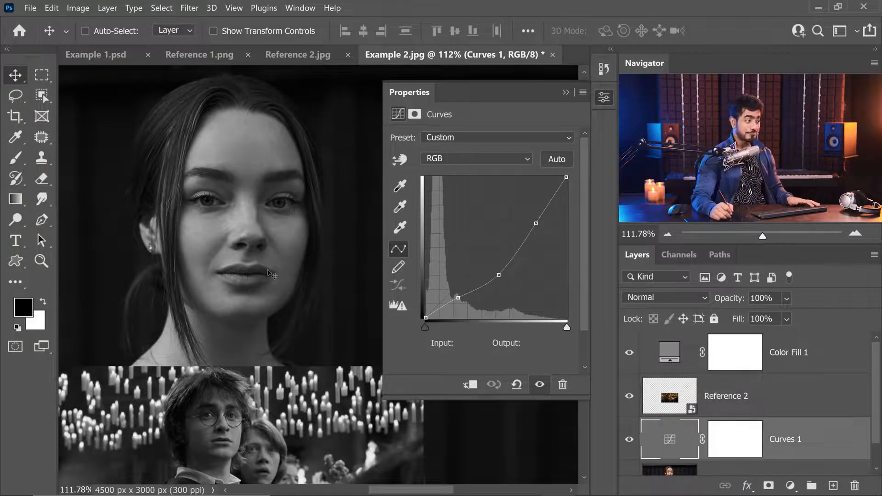
# Hide the Color Fill 1 layer and move the Reference 2 image to the photo's upper-left area, clear of the woman
pyautogui.click(565, 92)
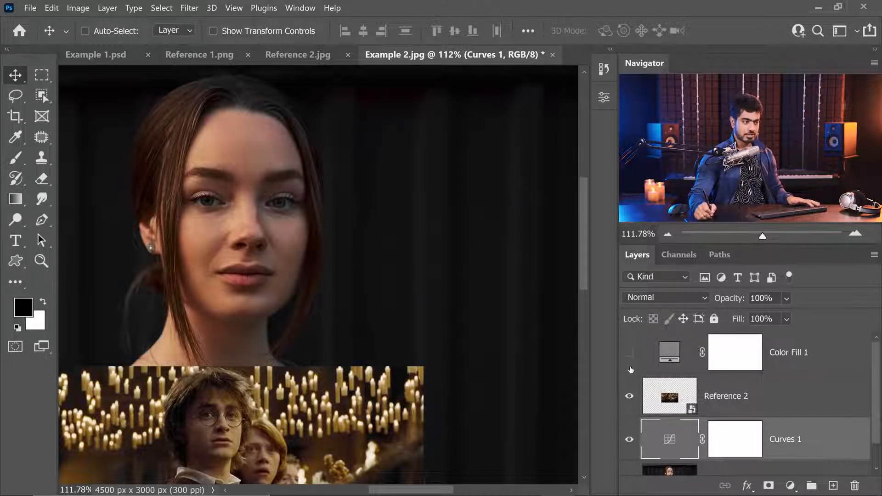
pyautogui.moveTo(312, 241); pyautogui.dragTo(288, 246)
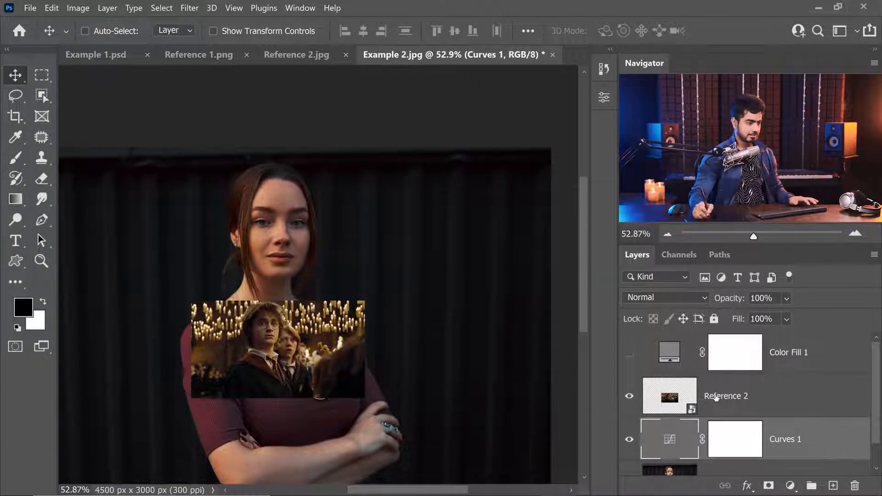
pyautogui.click(716, 398)
pyautogui.hotkey('ctrl', 't')
pyautogui.moveTo(354, 285); pyautogui.dragTo(468, 262)
pyautogui.moveTo(353, 305); pyautogui.dragTo(180, 177)
pyautogui.press('Return')
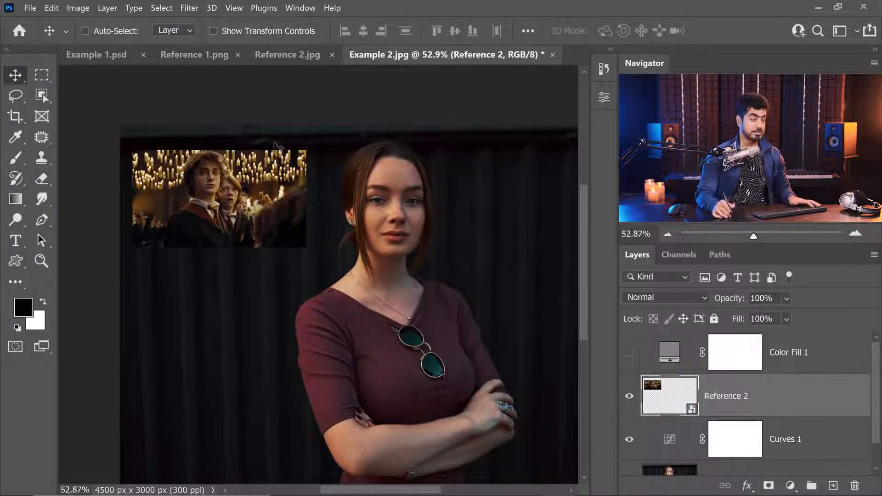
# Add a Hue/Saturation adjustment layer above Curves 1 and moderately reduce the master saturation
pyautogui.moveTo(315, 180)
pyautogui.mouseDown()
pyautogui.moveTo(269, 177)
pyautogui.moveTo(323, 173)
pyautogui.mouseUp()
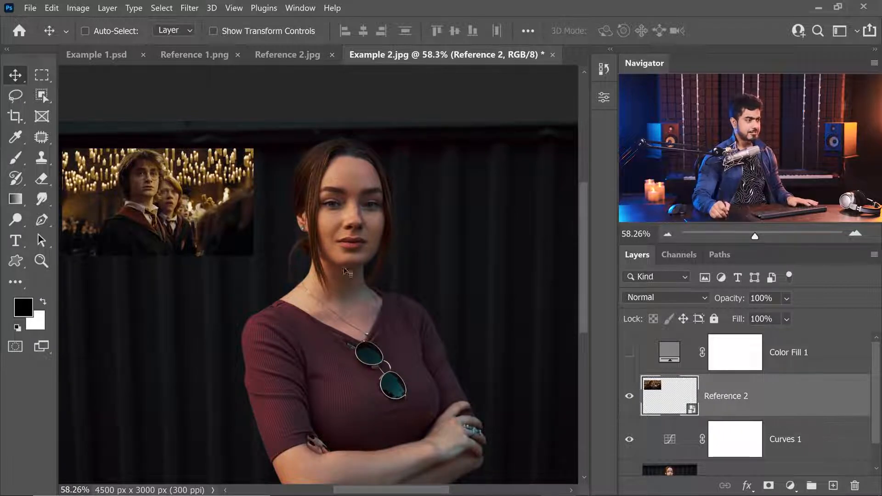
pyautogui.moveTo(388, 216)
pyautogui.mouseDown()
pyautogui.moveTo(377, 213)
pyautogui.moveTo(400, 223)
pyautogui.moveTo(378, 222)
pyautogui.moveTo(390, 224)
pyautogui.mouseUp()
pyautogui.click(801, 446)
pyautogui.click(790, 486)
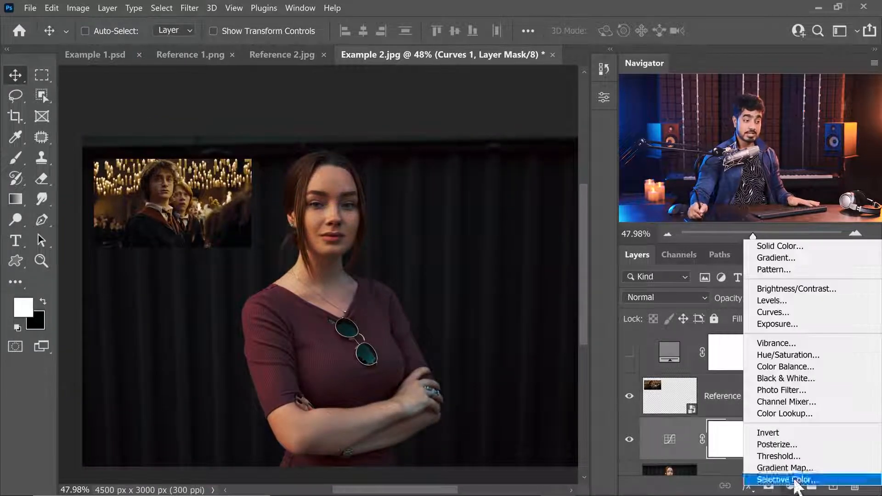
pyautogui.click(776, 357)
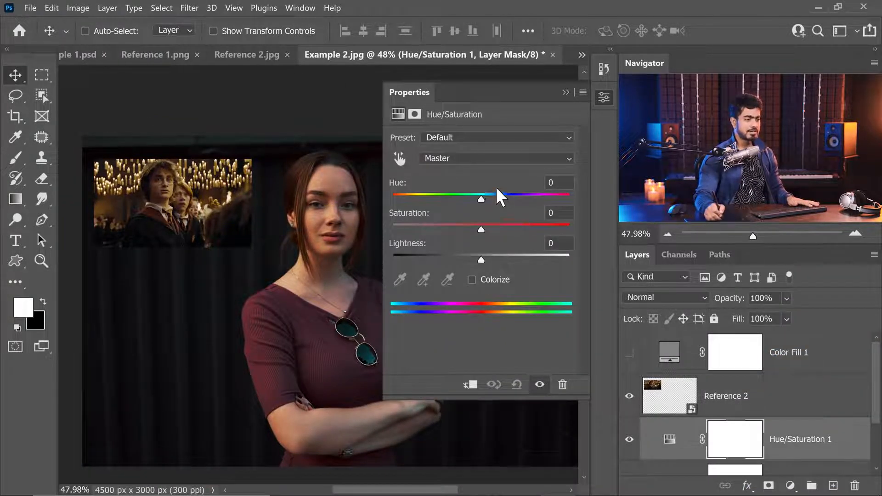
pyautogui.moveTo(481, 229); pyautogui.dragTo(465, 230)
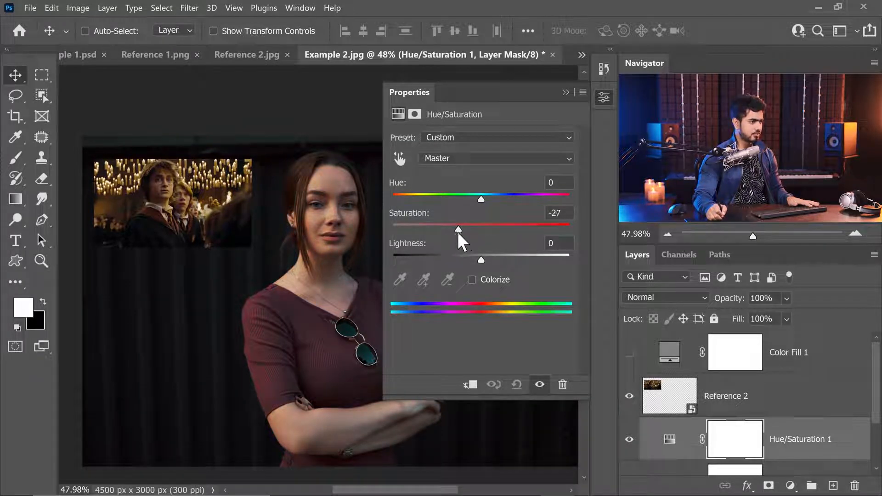
pyautogui.moveTo(458, 230); pyautogui.dragTo(463, 230)
pyautogui.click(565, 93)
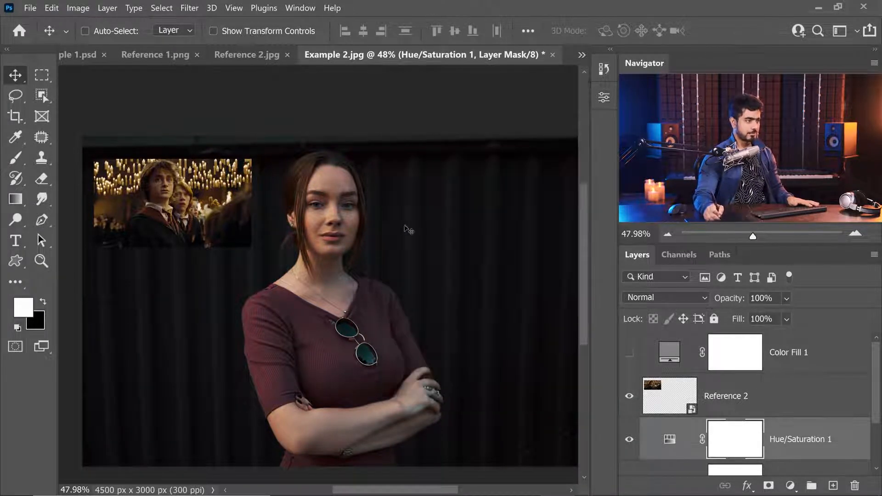
# Add a second Curves adjustment layer above Hue/Saturation 1
pyautogui.moveTo(342, 157); pyautogui.dragTo(426, 204)
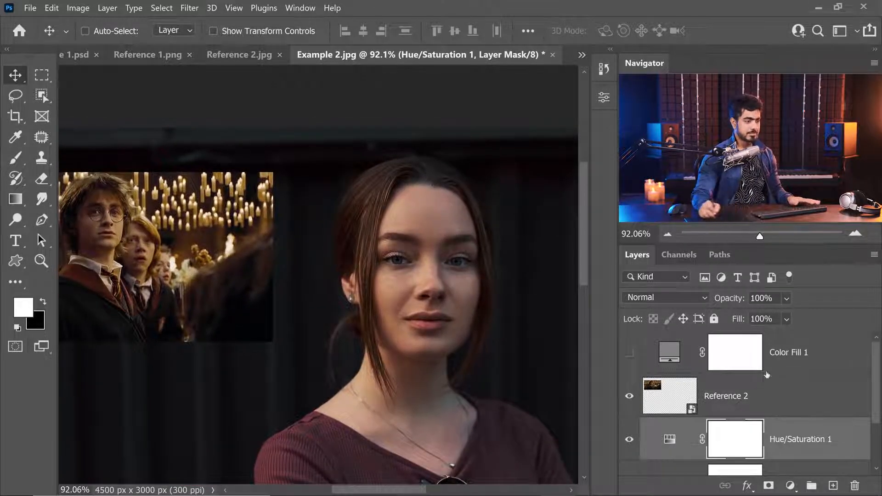
pyautogui.click(799, 484)
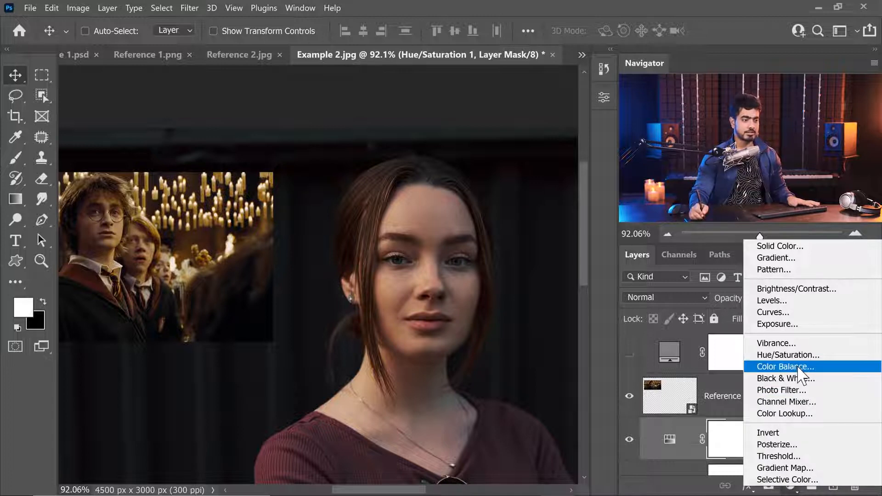
pyautogui.click(795, 313)
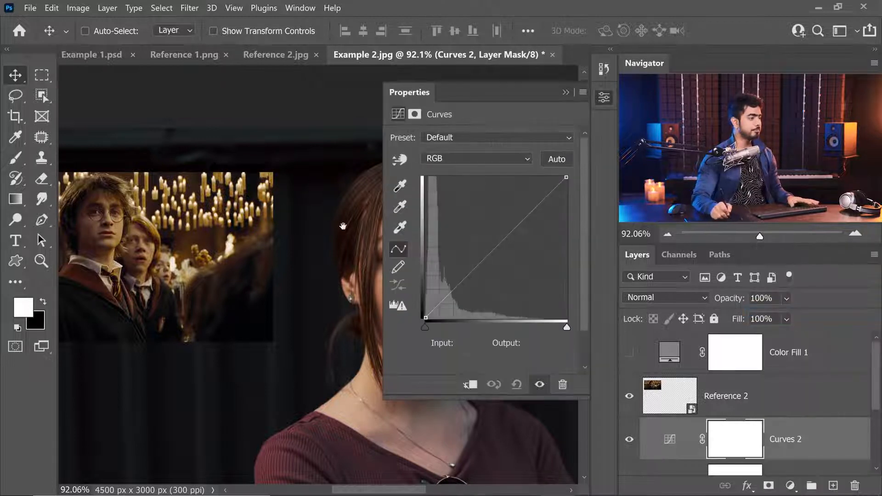
pyautogui.moveTo(341, 222); pyautogui.dragTo(298, 202)
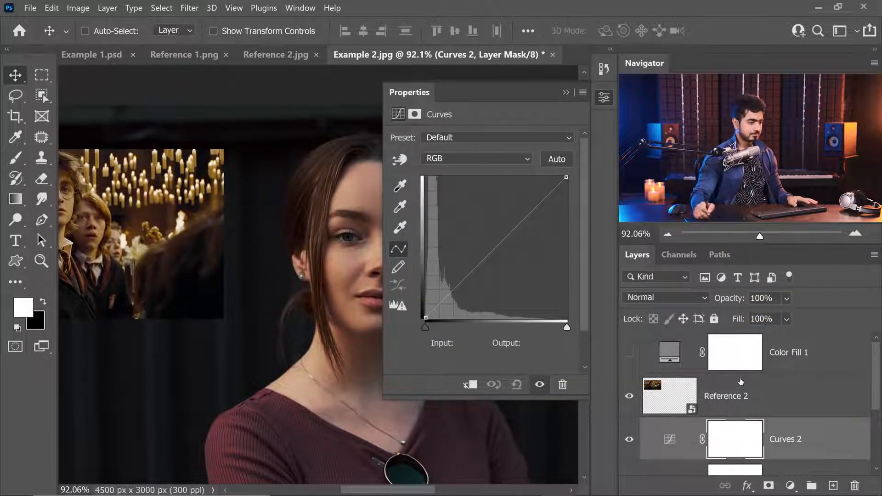
# Place the Reference 2 image just below the woman's face to compare the skin colors
pyautogui.click(759, 394)
pyautogui.hotkey('ctrl', 't')
pyautogui.moveTo(179, 229); pyautogui.dragTo(496, 429)
pyautogui.press('Return')
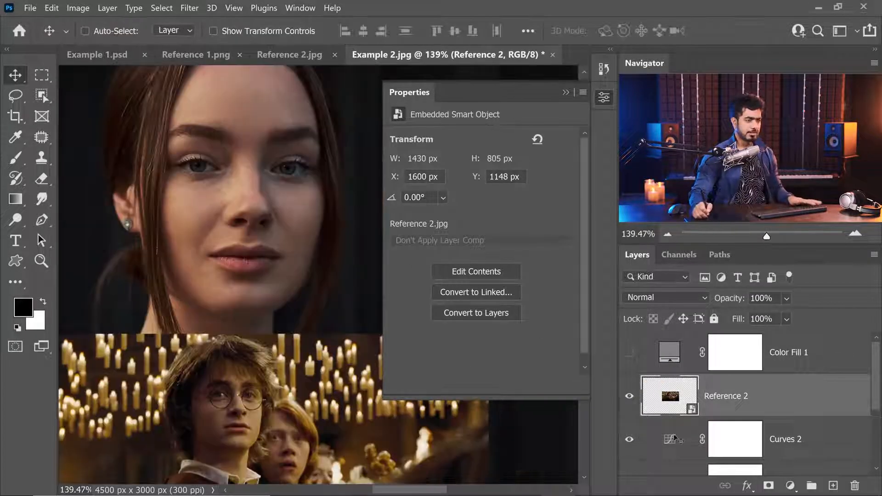
# In Curves 2, lower the Blue channel's white point to an output of 200
pyautogui.click(674, 439)
pyautogui.press('x')
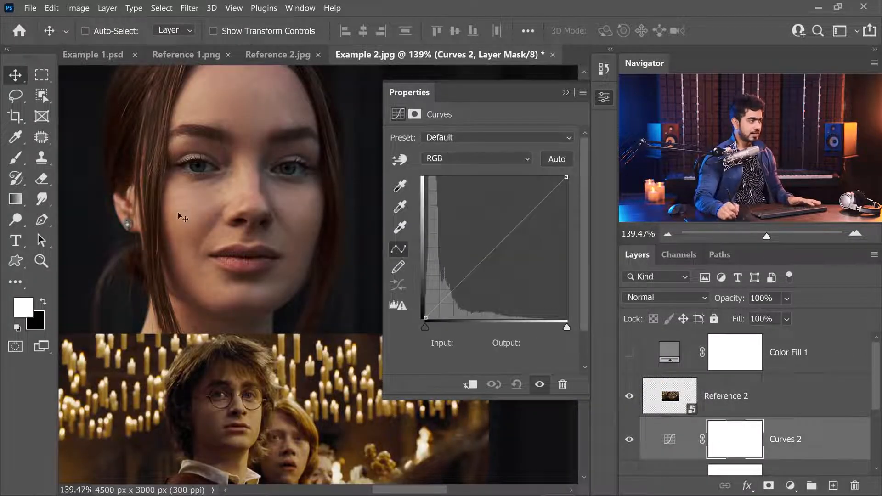
pyautogui.click(453, 159)
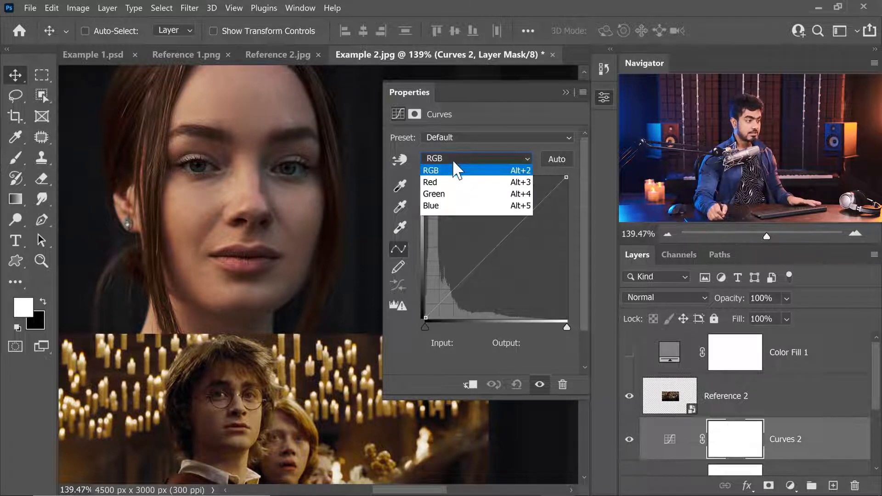
pyautogui.click(441, 205)
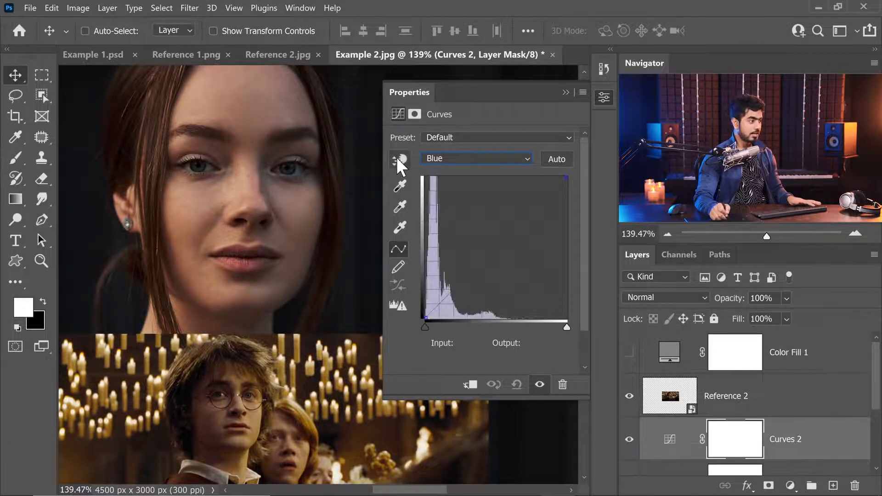
pyautogui.moveTo(566, 177); pyautogui.dragTo(571, 208)
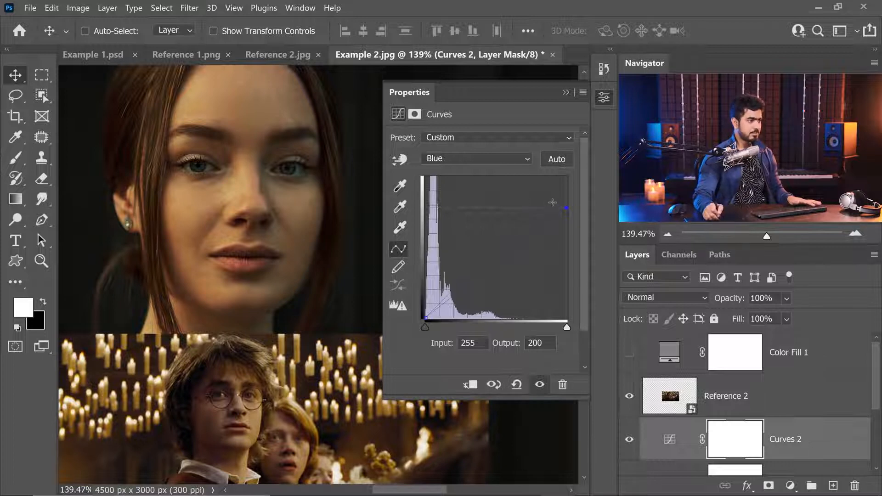
# In Curves 2's Green channel, move the white point inward and add a forehead-sampled point at about input 151, output 152
pyautogui.click(475, 158)
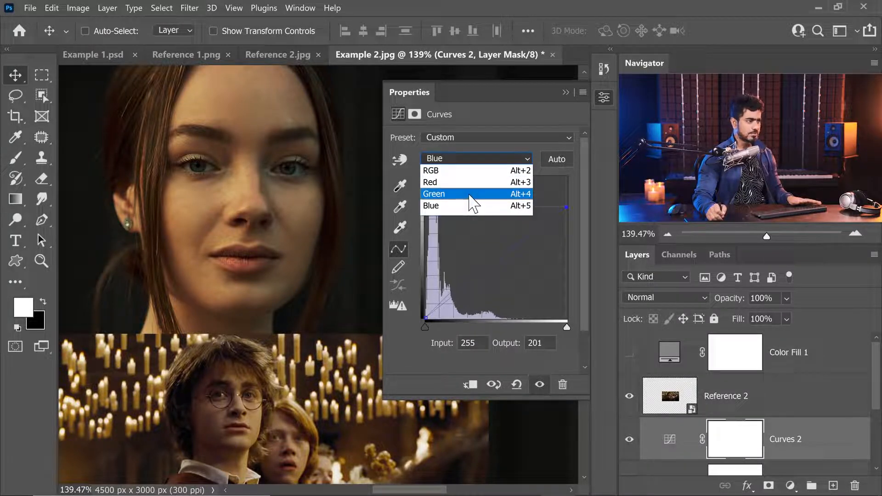
pyautogui.click(469, 196)
pyautogui.moveTo(563, 177); pyautogui.dragTo(557, 177)
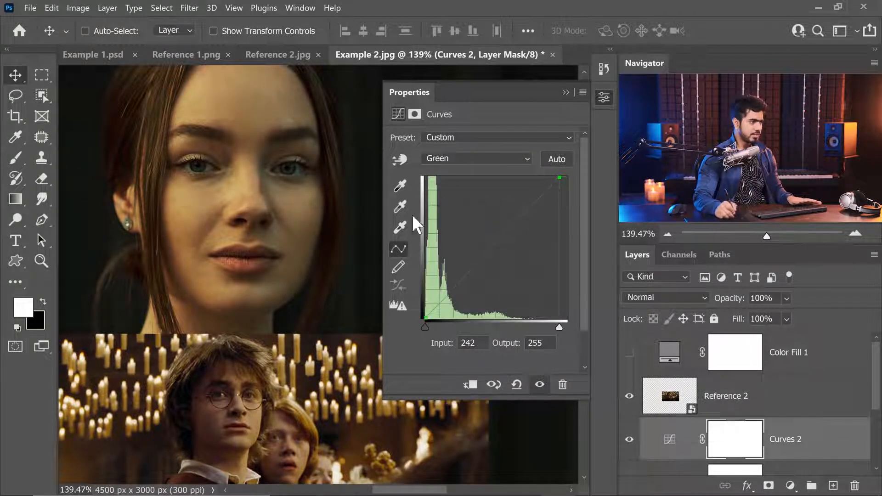
pyautogui.click(400, 163)
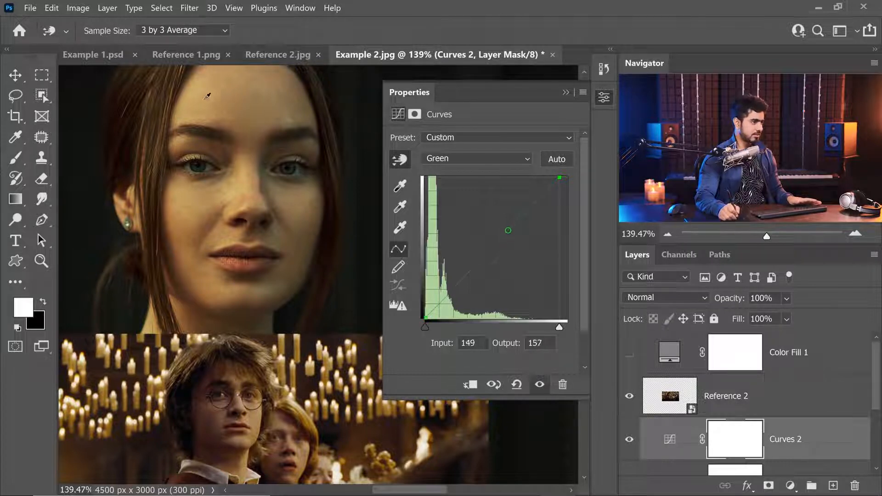
pyautogui.click(206, 99)
pyautogui.moveTo(208, 102); pyautogui.dragTo(209, 104)
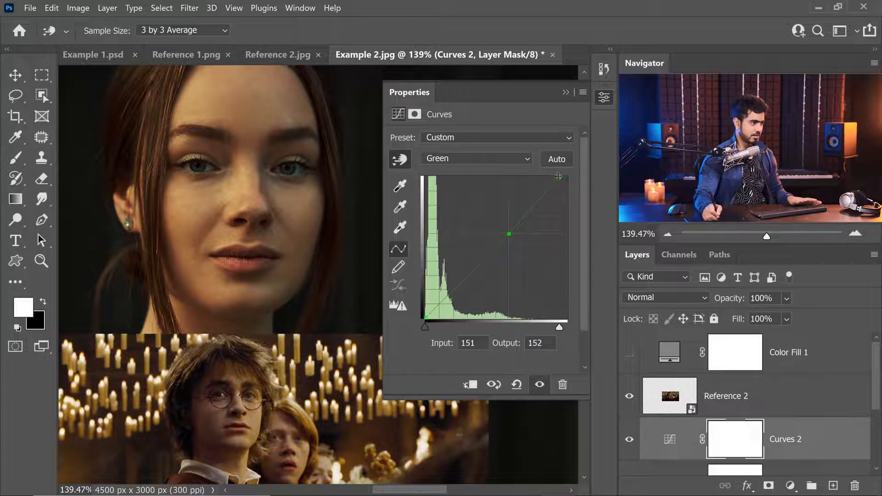
pyautogui.moveTo(558, 177); pyautogui.dragTo(554, 176)
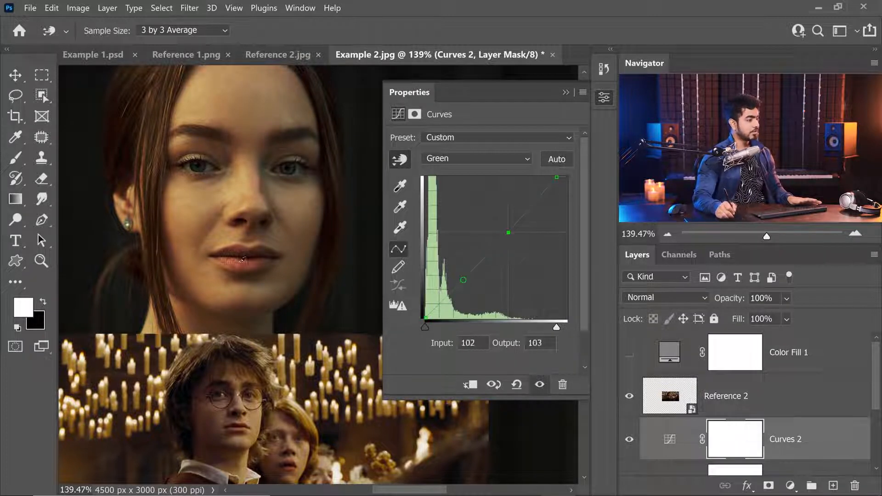
# Slightly darken the shadows in the Green channel of Curves 2 with a point at input 72, output 66
pyautogui.scroll(-3, 271, 237)
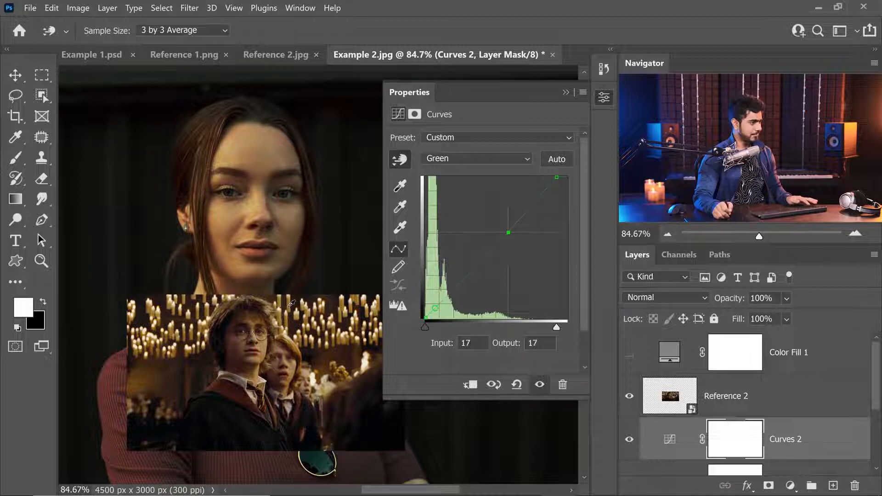
pyautogui.moveTo(225, 275); pyautogui.dragTo(264, 291)
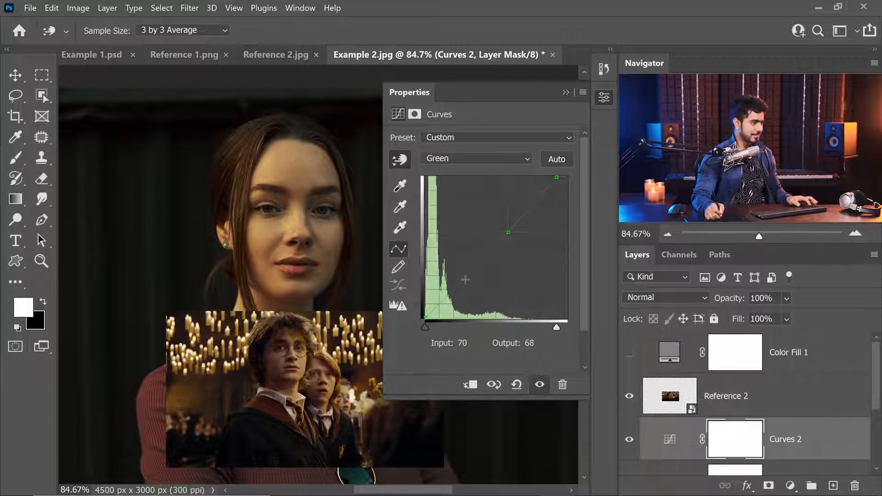
pyautogui.click(466, 280)
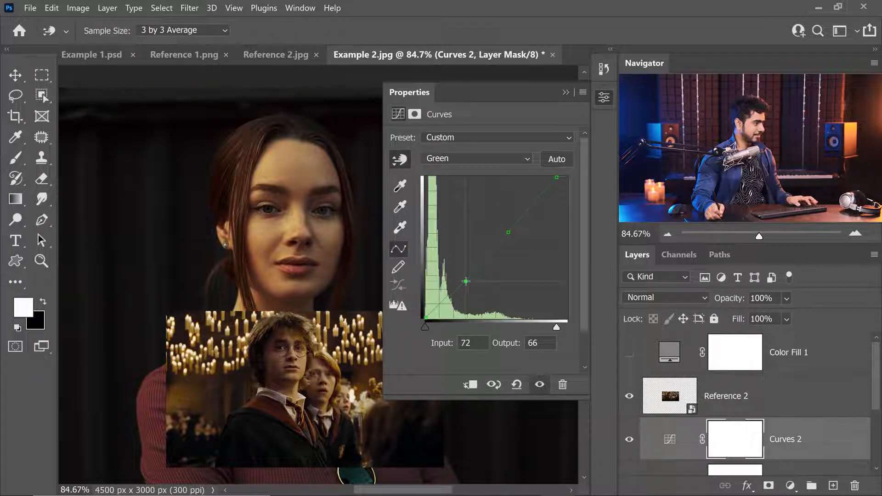
# In Curves 2's Blue channel, add a point in the darker midtones and lower it slightly
pyautogui.click(478, 158)
pyautogui.click(478, 193)
pyautogui.press('Down')
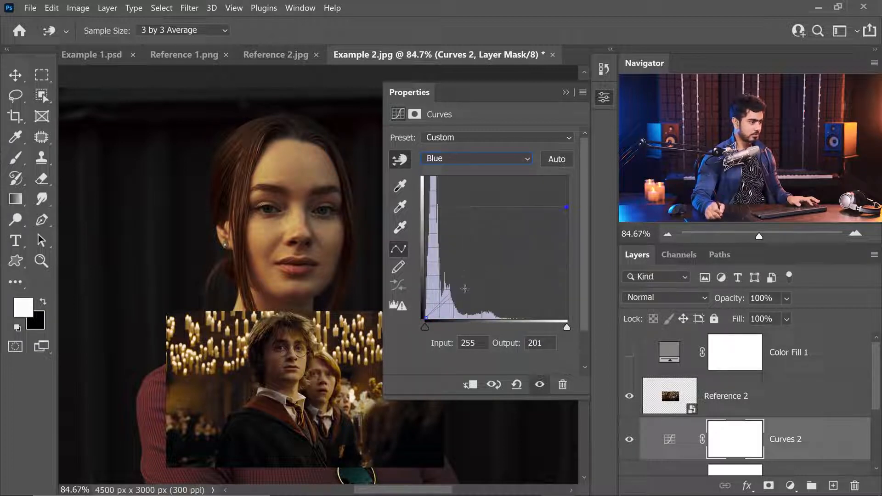
pyautogui.click(470, 283)
pyautogui.moveTo(471, 284); pyautogui.dragTo(472, 286)
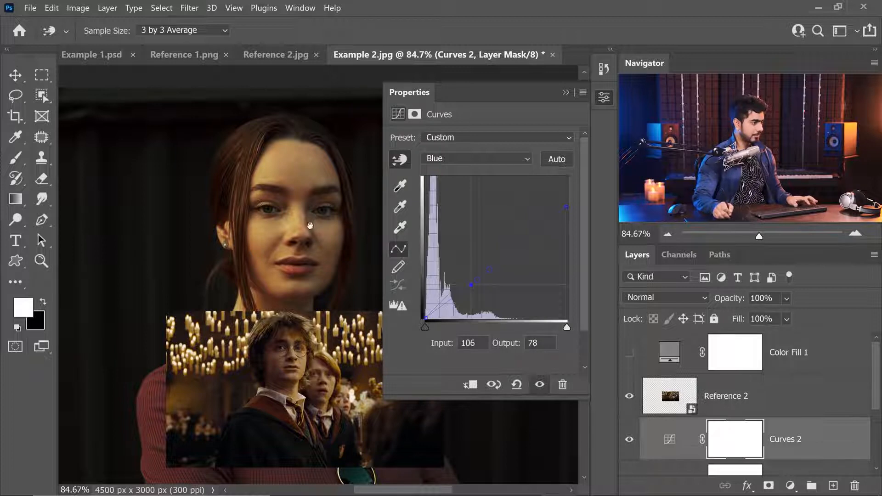
# Hide the Reference 2 layer and collapse the adjustment properties to view the whole graded portrait
pyautogui.scroll(-4, 306, 226)
pyautogui.scroll(-3, 278, 237)
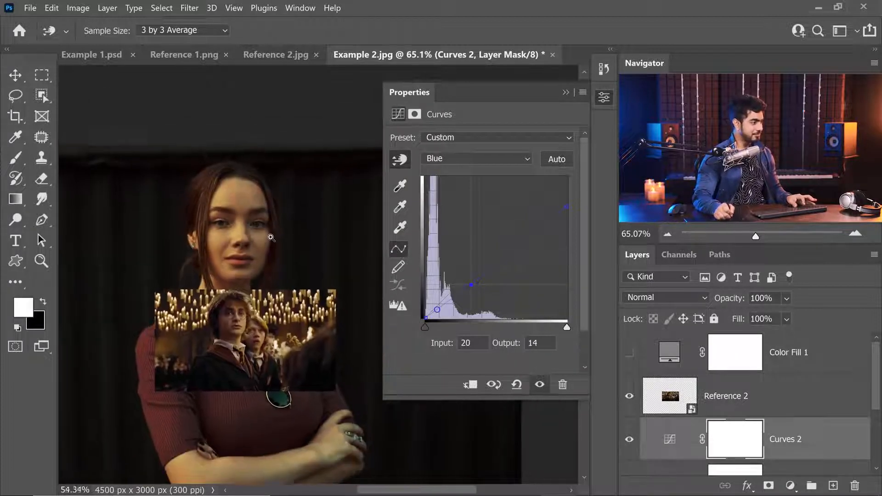
pyautogui.click(629, 395)
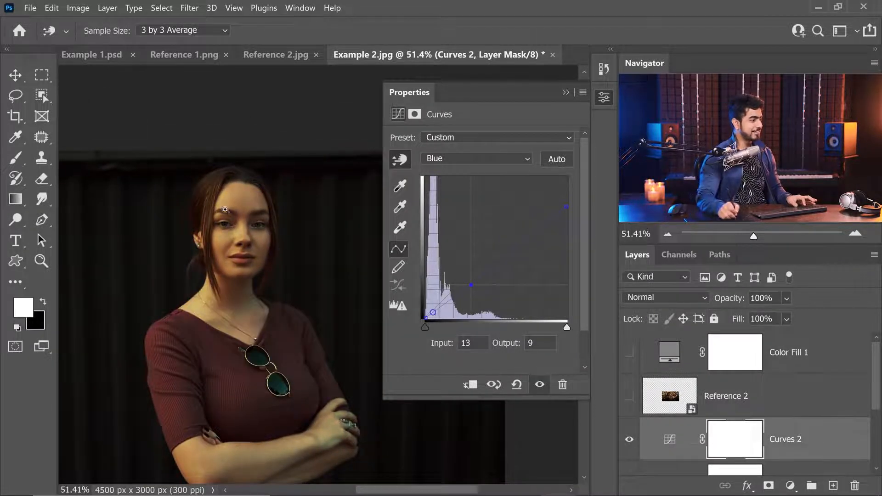
pyautogui.scroll(-3, 226, 215)
pyautogui.scroll(2, 230, 222)
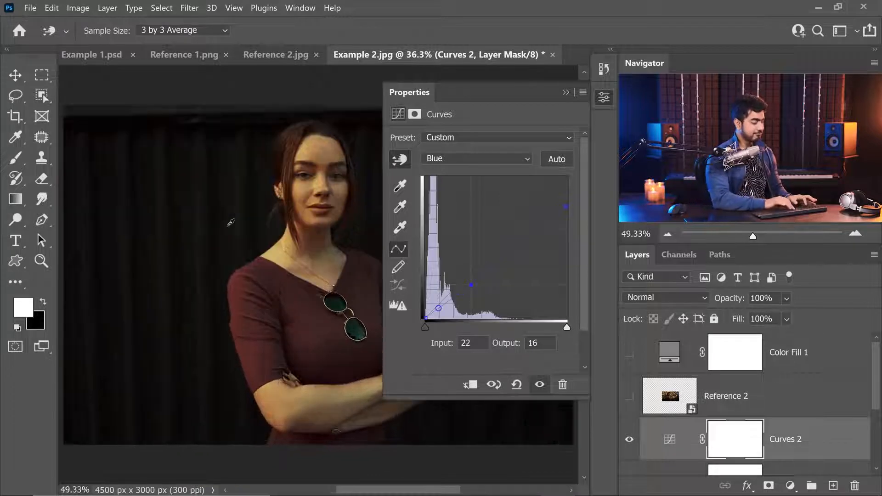
pyautogui.click(566, 92)
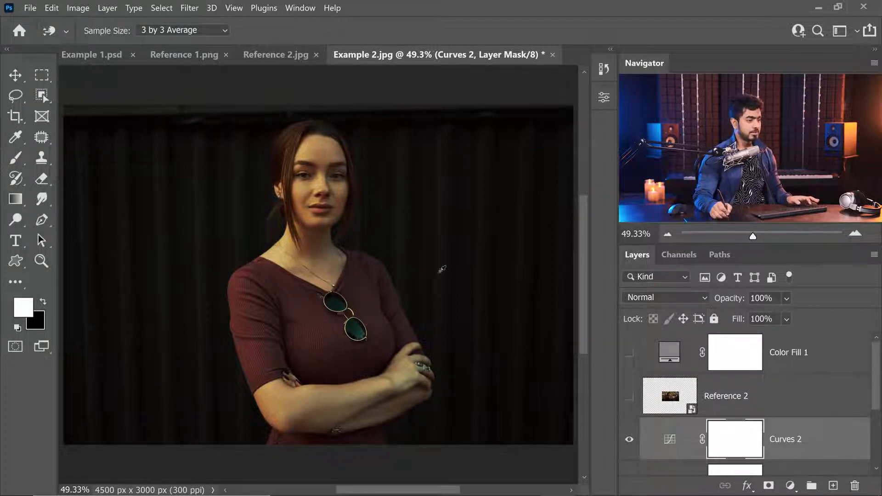
# Add a third Curves adjustment layer directly above Curves 2
pyautogui.click(794, 488)
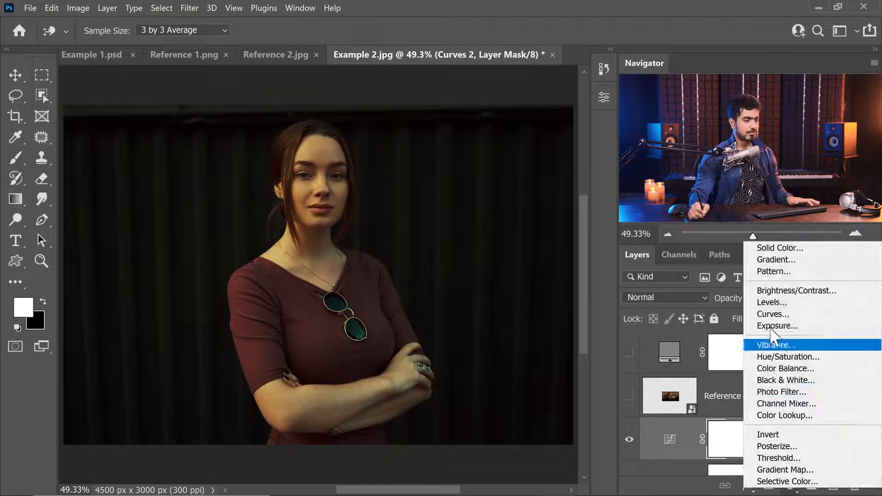
pyautogui.click(780, 314)
pyautogui.moveTo(259, 225); pyautogui.dragTo(201, 224)
pyautogui.moveTo(499, 247); pyautogui.dragTo(501, 251)
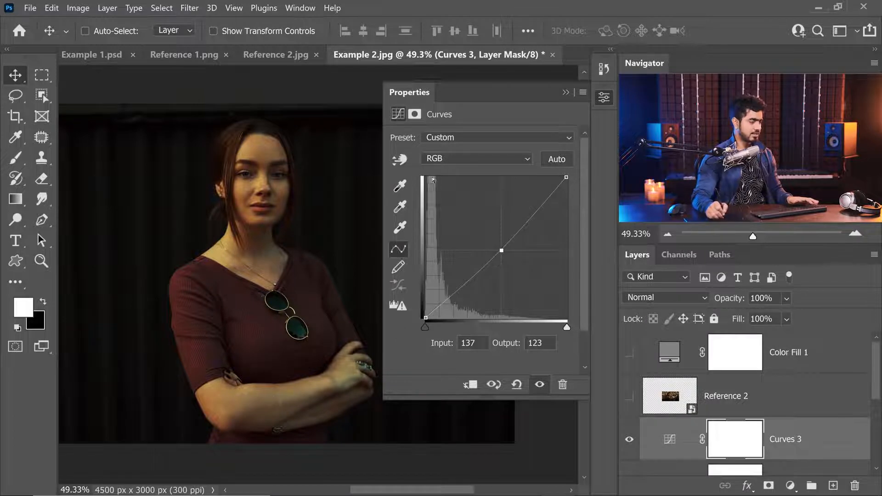
pyautogui.click(399, 158)
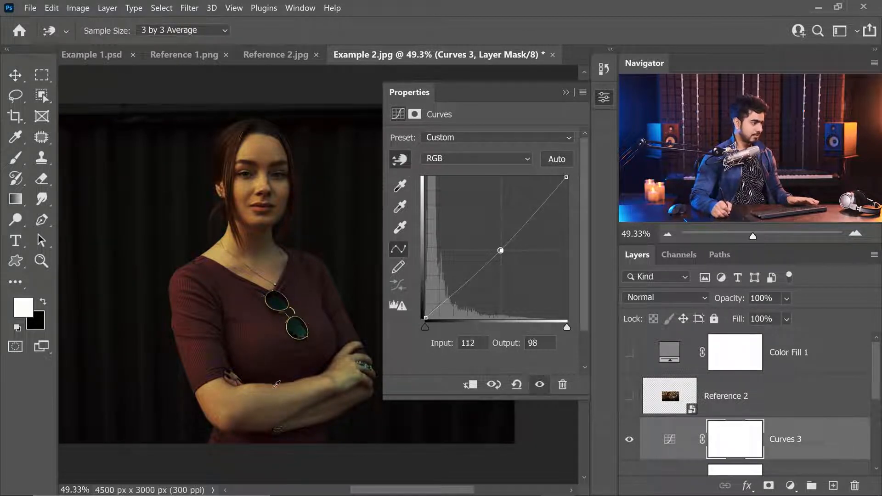
pyautogui.moveTo(269, 388); pyautogui.dragTo(270, 385)
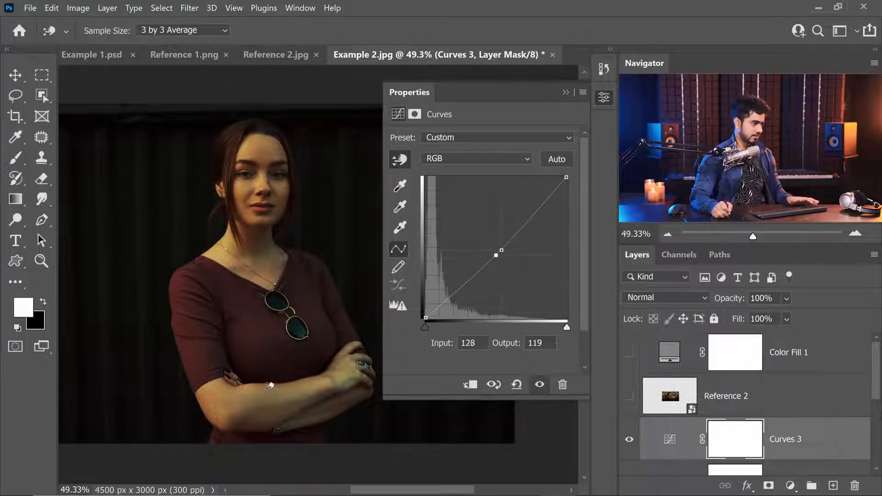
pyautogui.hotkey('ctrl', 'z')
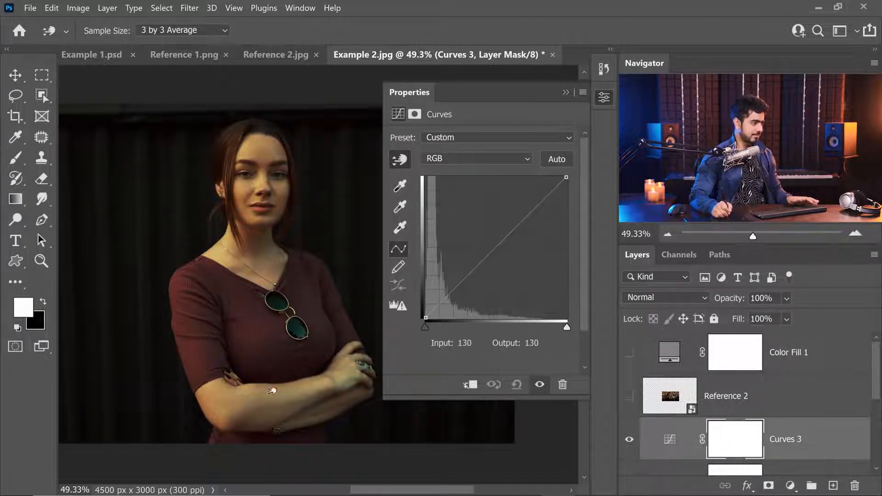
# In Curves 3's RGB curve, anchor the forearm's skin tone near input 130 and lower a darker point at input 83 to output 75
pyautogui.click(272, 390)
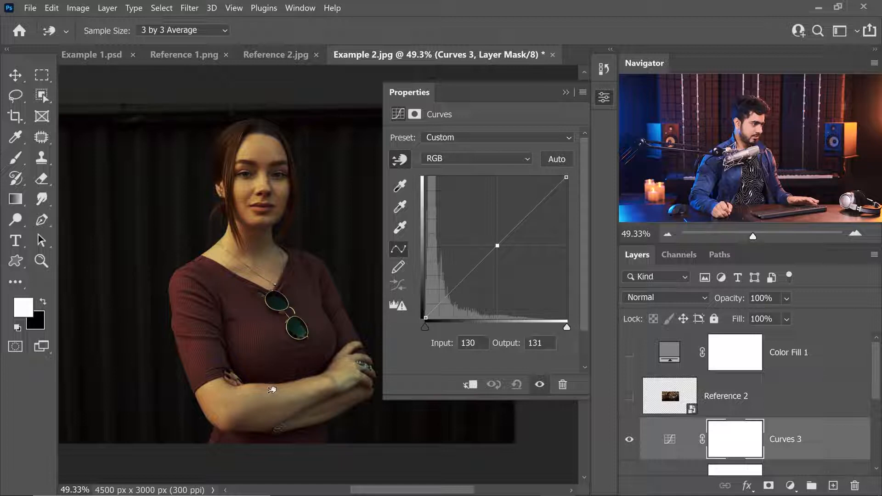
pyautogui.moveTo(272, 404); pyautogui.dragTo(271, 414)
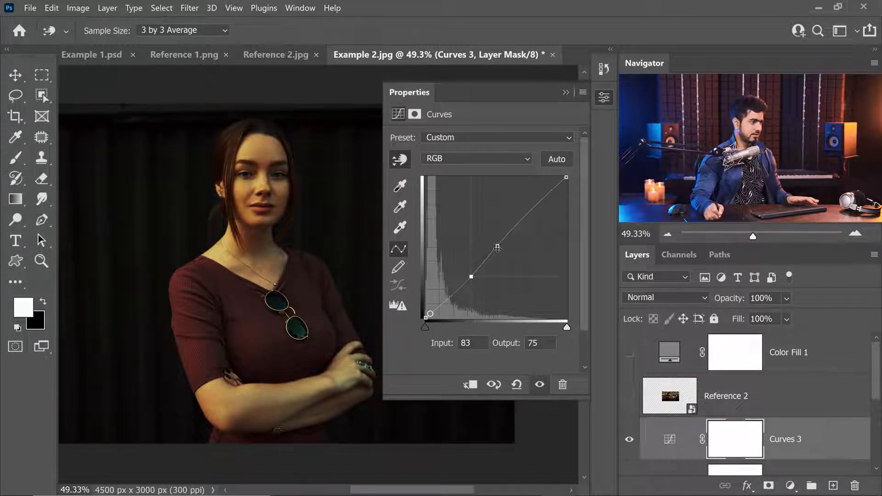
pyautogui.moveTo(497, 247); pyautogui.dragTo(498, 250)
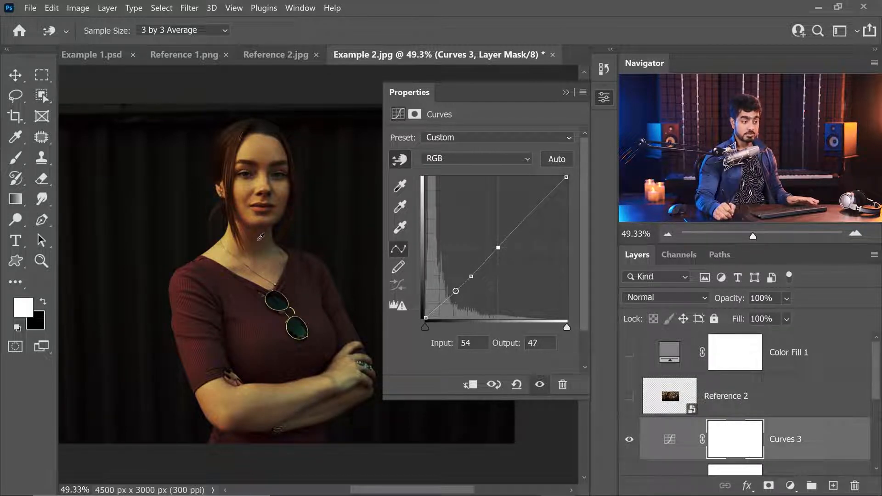
# Show only the Background layer and select the woman with Select Subject
pyautogui.click(844, 425)
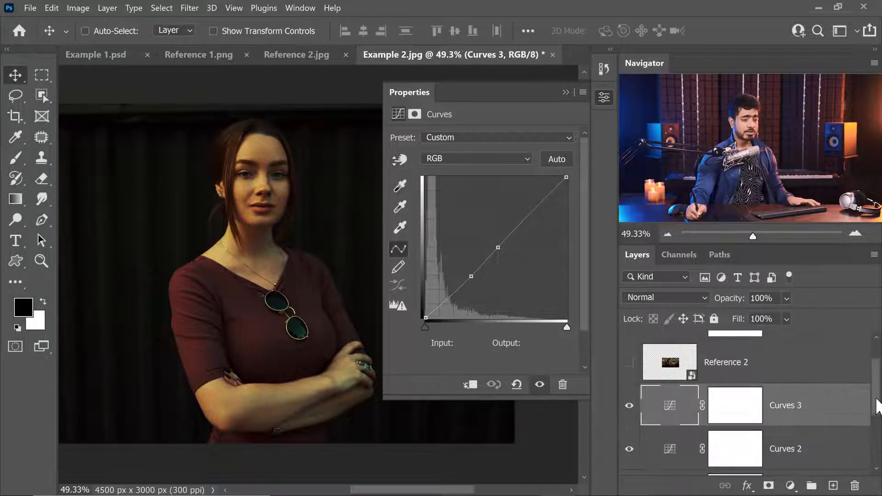
pyautogui.moveTo(877, 404); pyautogui.dragTo(877, 477)
pyautogui.click(756, 465)
pyautogui.keyDown('alt'); pyautogui.click(629, 454); pyautogui.keyUp('alt')
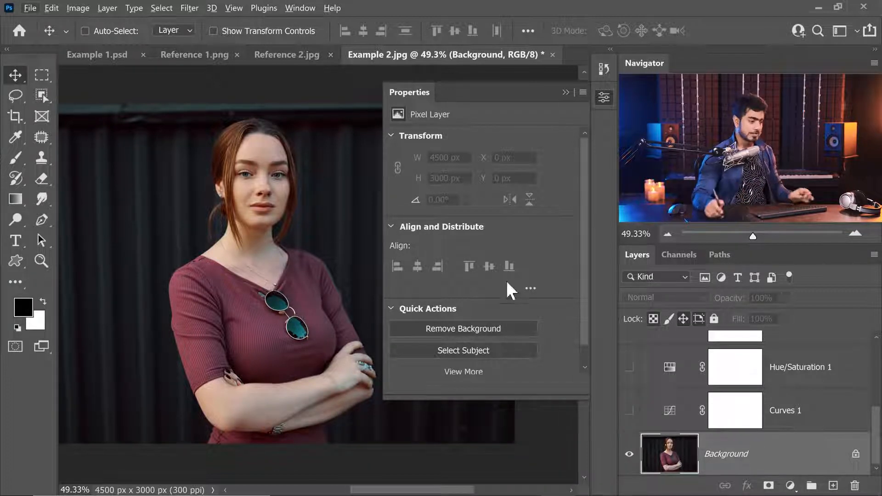
pyautogui.click(42, 96)
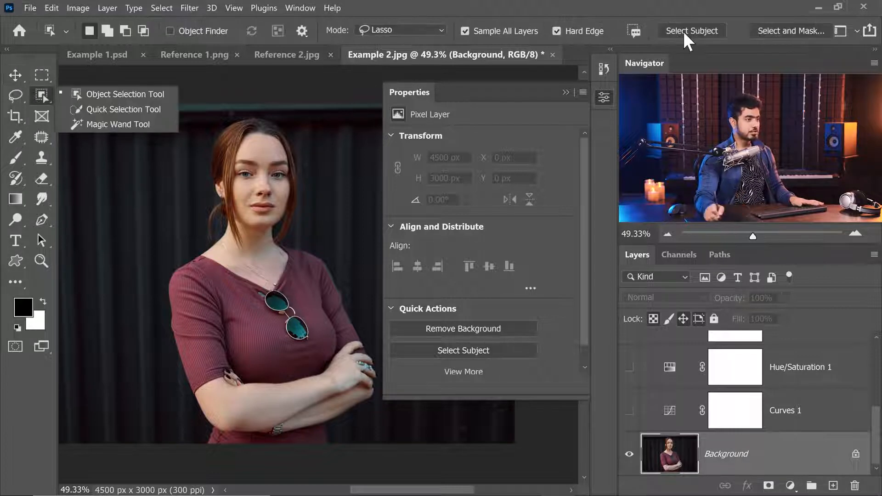
pyautogui.click(671, 30)
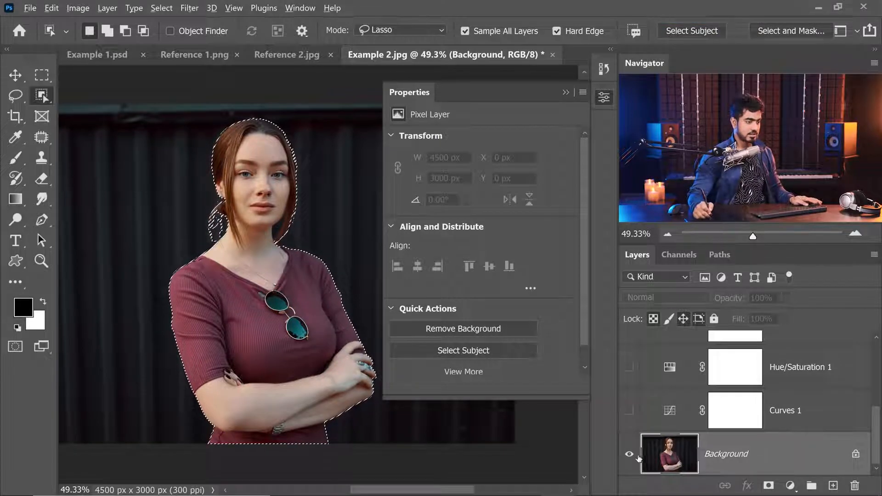
# Restore the visibility of the adjustment layers and fill the woman's selection with black on the Curves 3 mask
pyautogui.keyDown('alt'); pyautogui.click(630, 457); pyautogui.keyUp('alt')
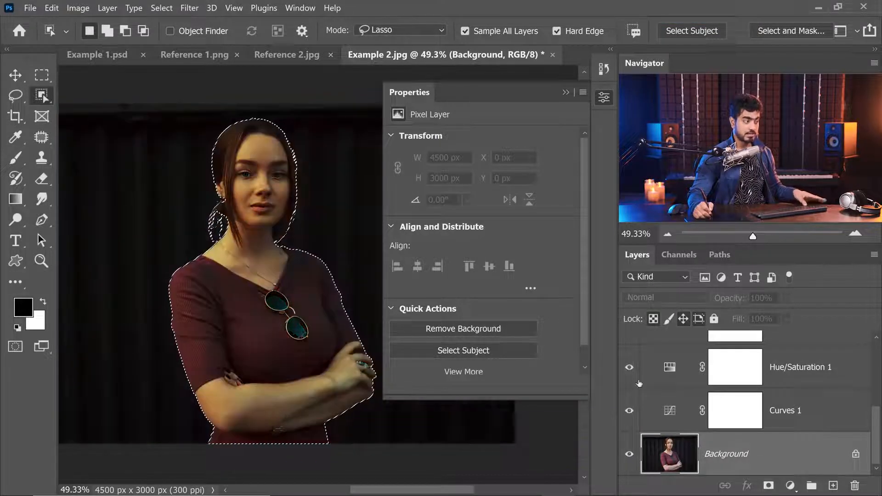
pyautogui.scroll(5, 866, 404)
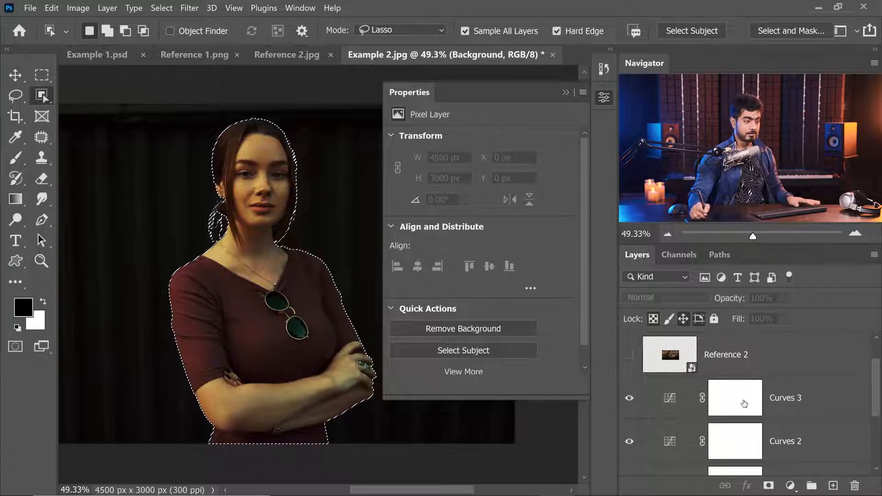
pyautogui.click(744, 404)
pyautogui.press('x')
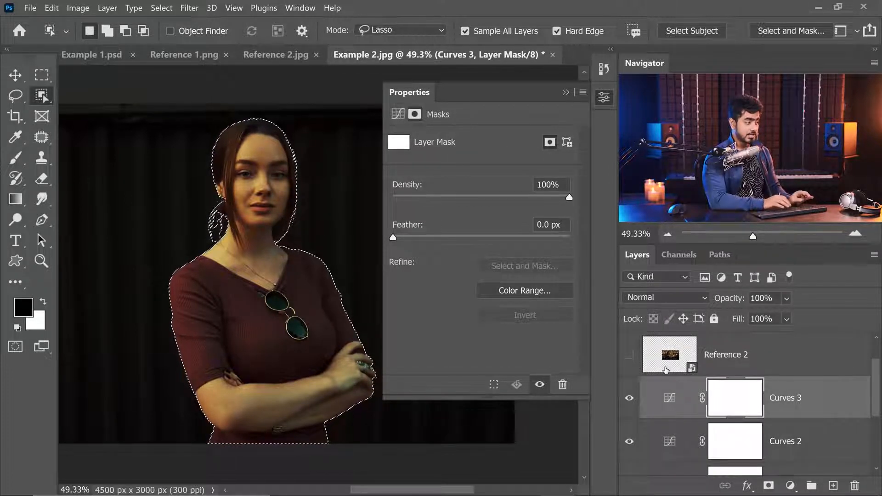
pyautogui.press('x')
pyautogui.press('x')
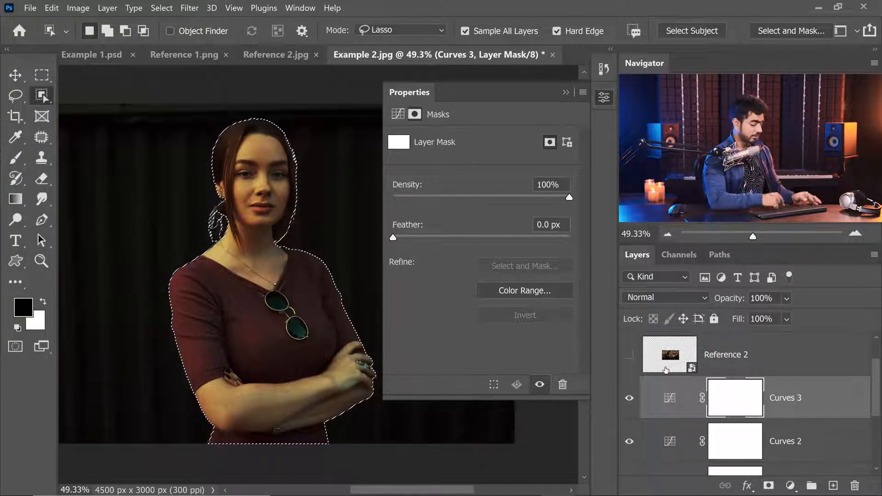
pyautogui.hotkey('alt', 'BackSpace')
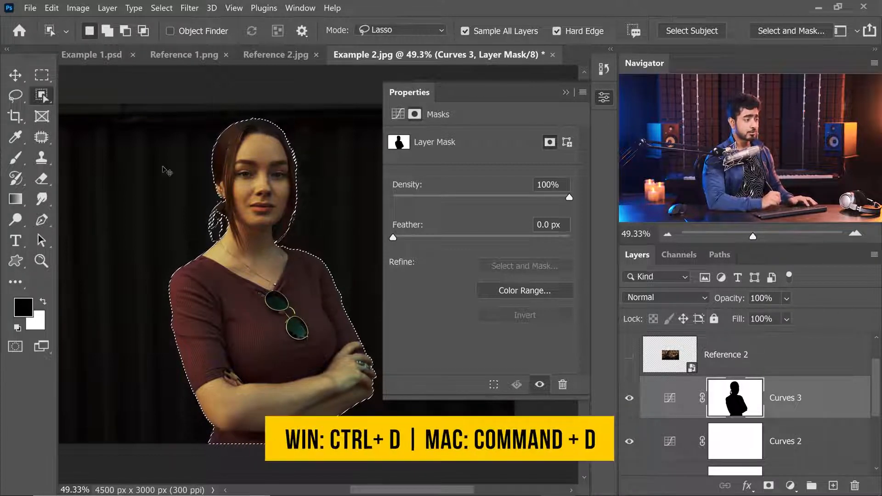
# Deselect, invert the Curves 3 mask so it affects only the woman, and compare the image with and without the layer
pyautogui.hotkey('ctrl', 'd')
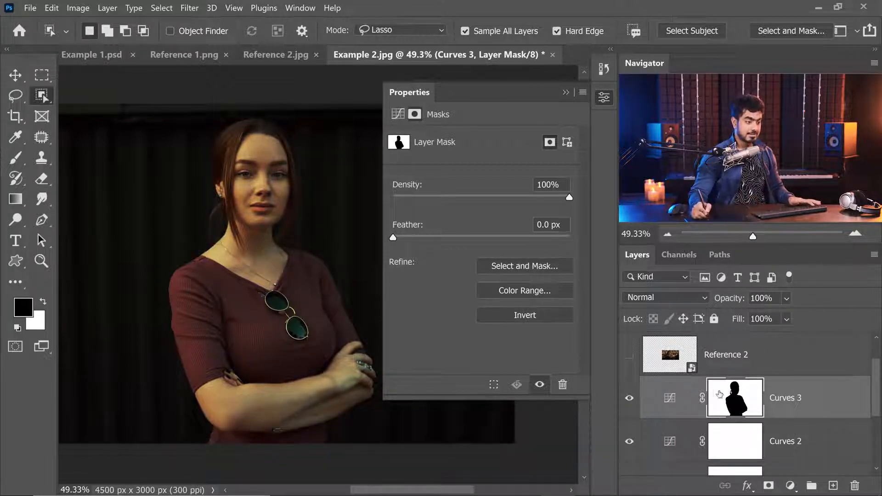
pyautogui.hotkey('ctrl', 'i')
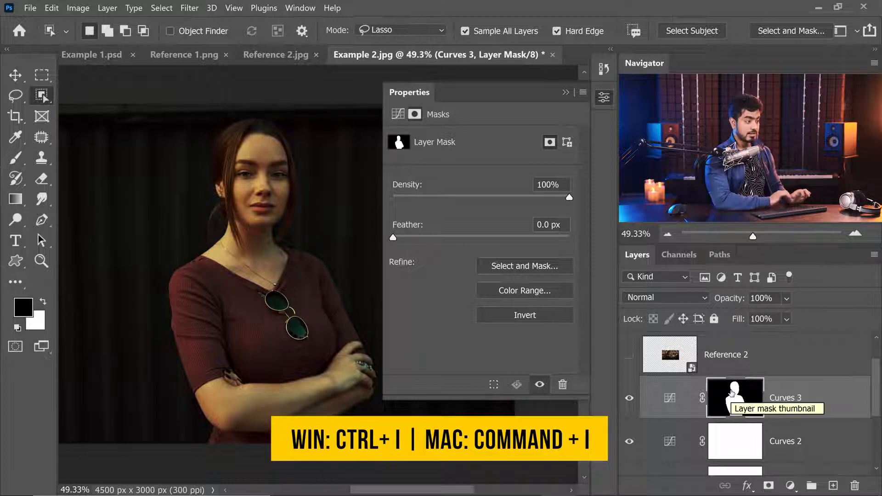
pyautogui.click(630, 399)
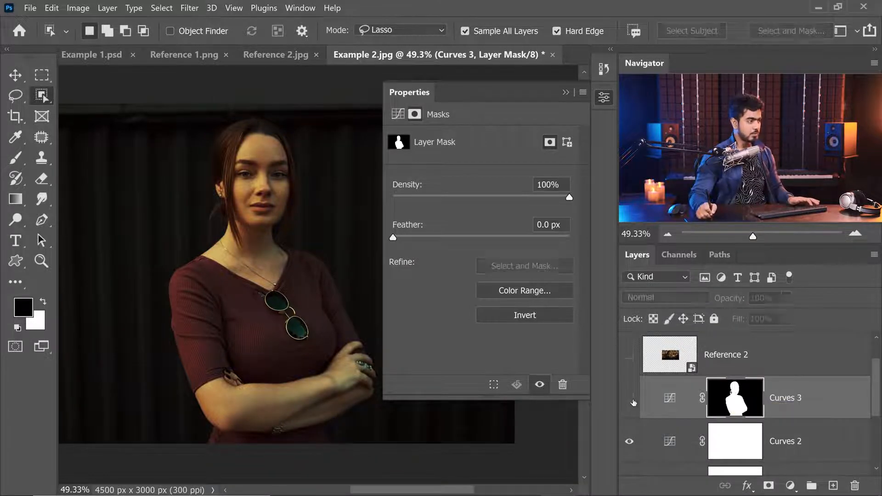
pyautogui.click(632, 400)
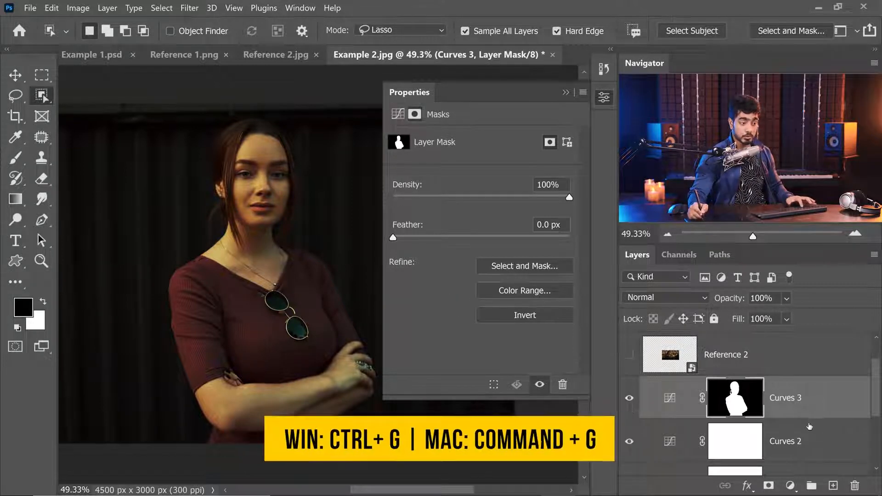
# Group Curves 3, add a mask to the group, and draw a black-to-white linear gradient from the woman's face down to her upper chest
pyautogui.hotkey('ctrl', 'g')
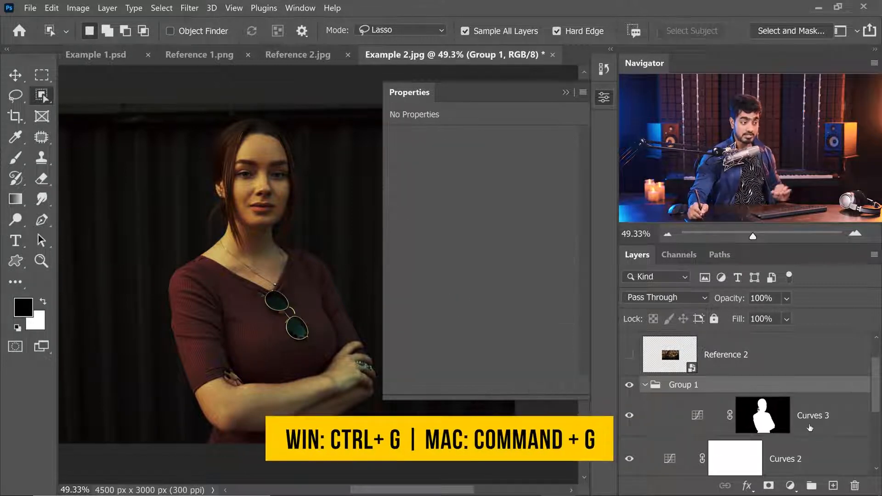
pyautogui.click(769, 485)
pyautogui.click(18, 199)
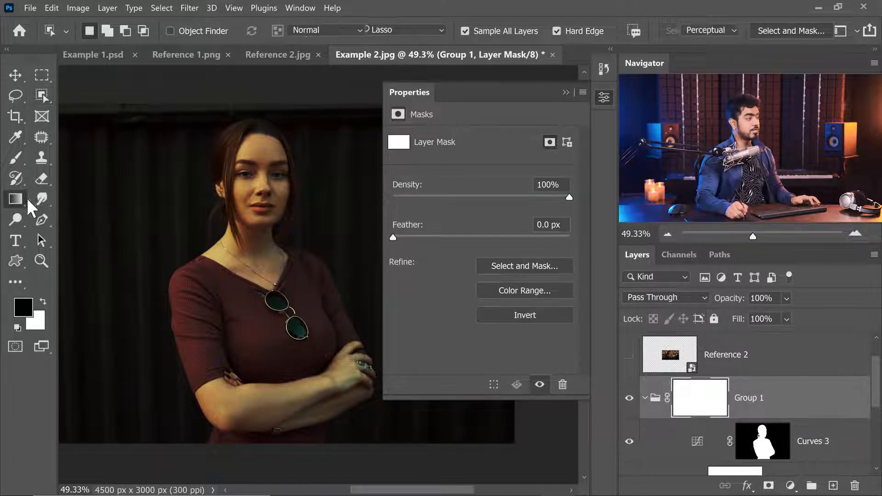
pyautogui.moveTo(257, 204); pyautogui.dragTo(258, 249)
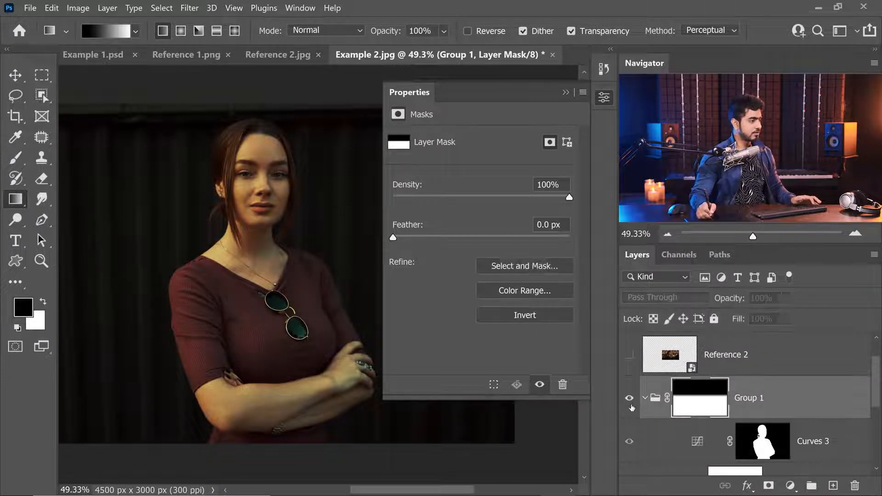
# In Curves 3's RGB curve, place the midtone point near input 132, output 126 and lower the darker point at input 83 to output 70
pyautogui.click(694, 440)
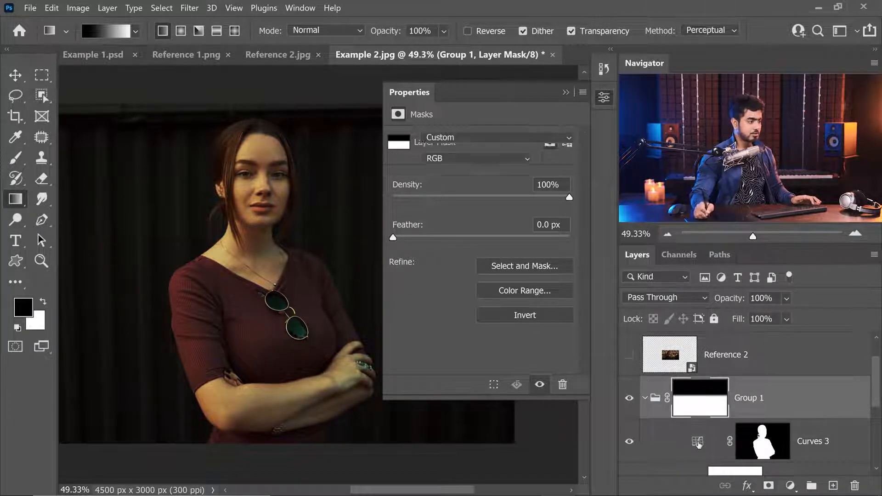
pyautogui.click(499, 249)
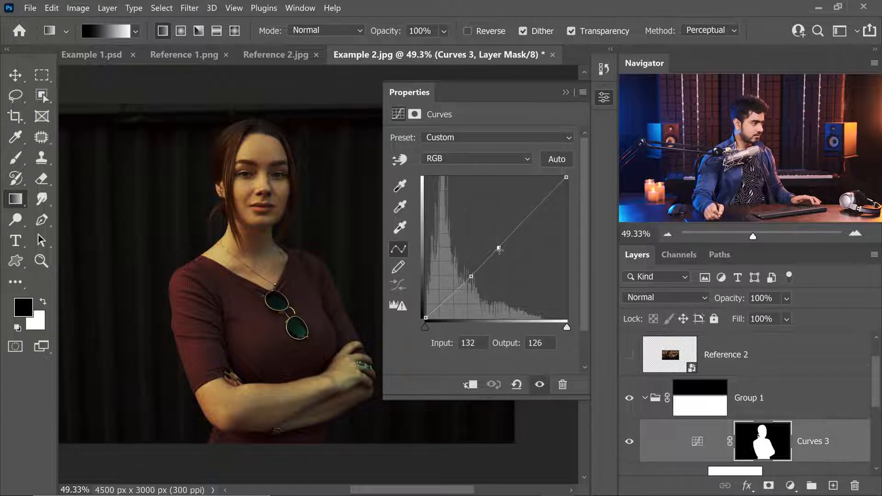
pyautogui.click(471, 277)
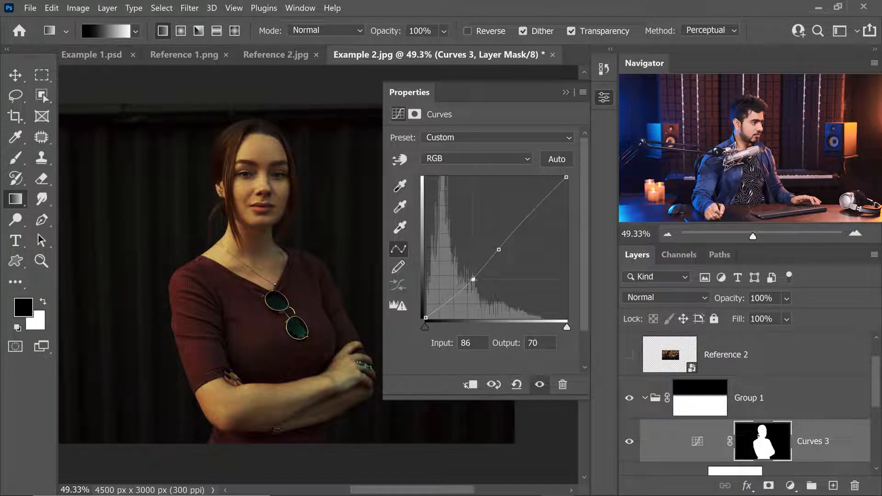
pyautogui.moveTo(471, 277); pyautogui.dragTo(471, 279)
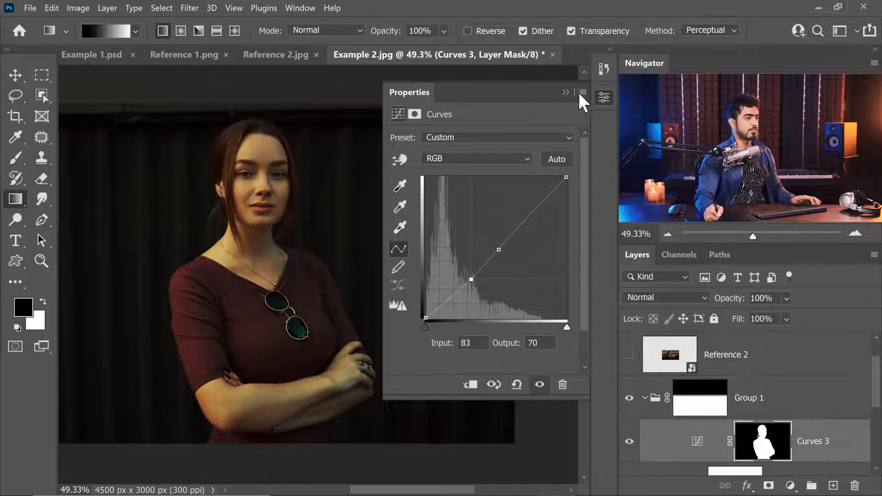
pyautogui.click(565, 91)
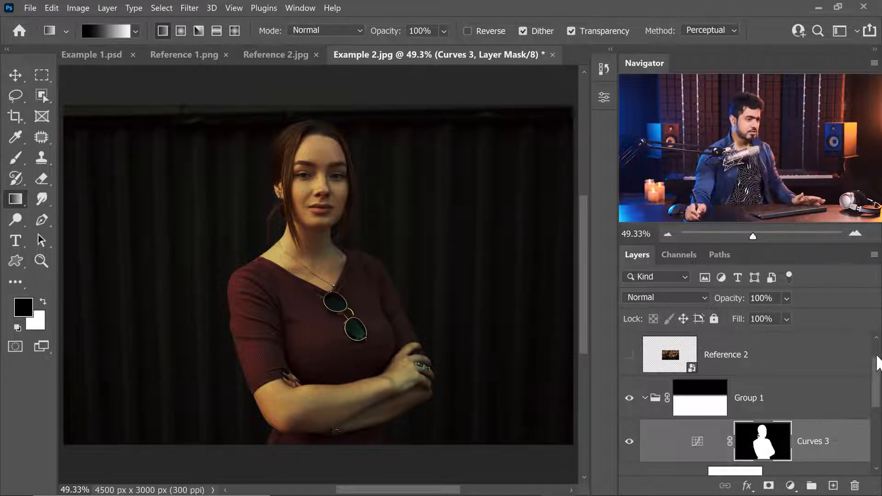
# Set the master saturation of the Hue/Saturation 1 layer to -16
pyautogui.scroll(-1, 877, 381)
pyautogui.moveTo(877, 381); pyautogui.dragTo(877, 409)
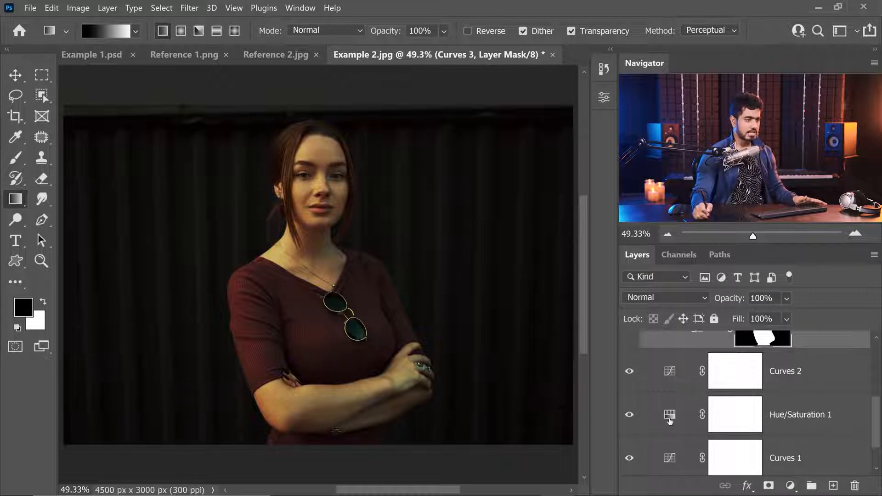
pyautogui.doubleClick(669, 414)
pyautogui.moveTo(479, 92); pyautogui.dragTo(577, 137)
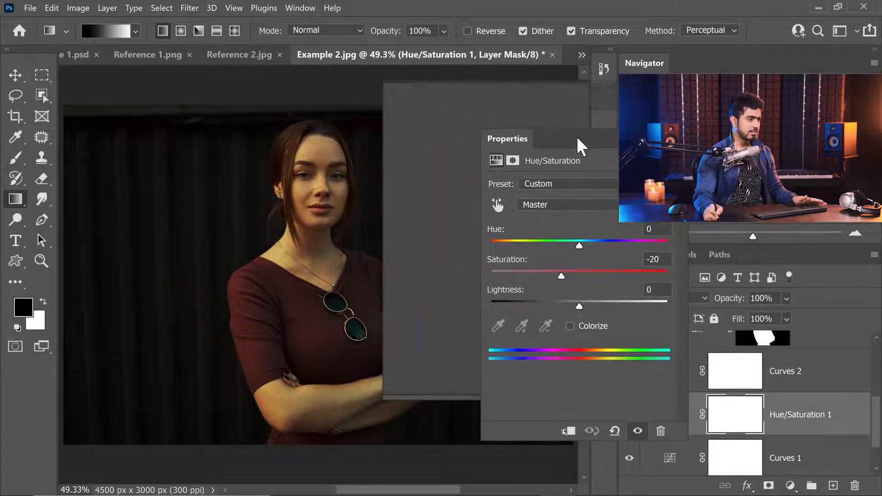
pyautogui.moveTo(561, 276)
pyautogui.mouseDown()
pyautogui.moveTo(552, 275)
pyautogui.moveTo(565, 276)
pyautogui.mouseUp()
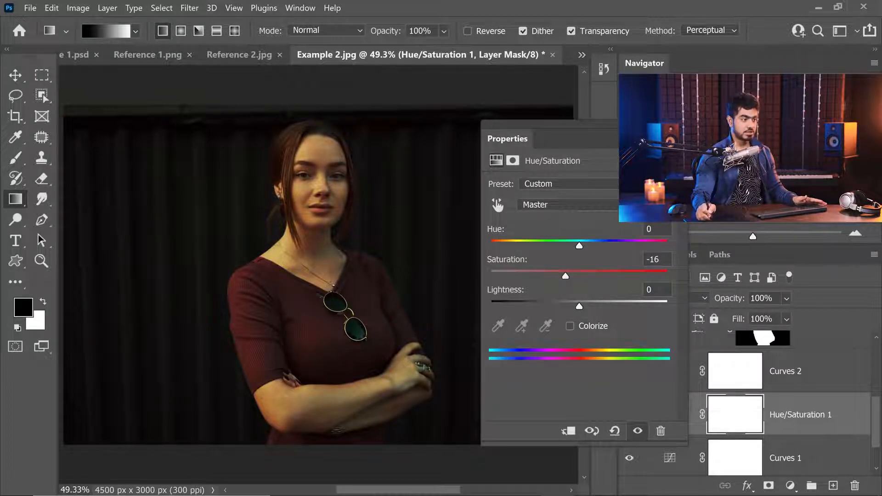
pyautogui.click(584, 303)
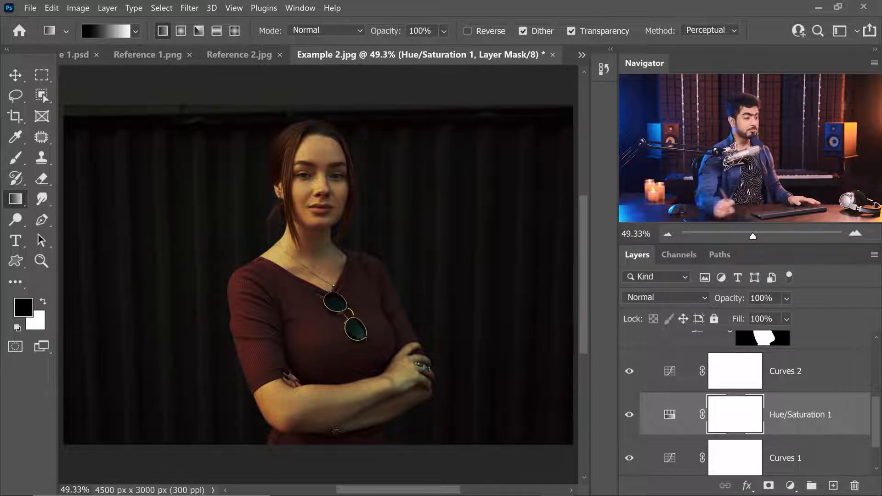
# Group all adjustment layers from Curves 1 up to Group 1 into one group above the Background
pyautogui.moveTo(879, 408); pyautogui.dragTo(878, 424)
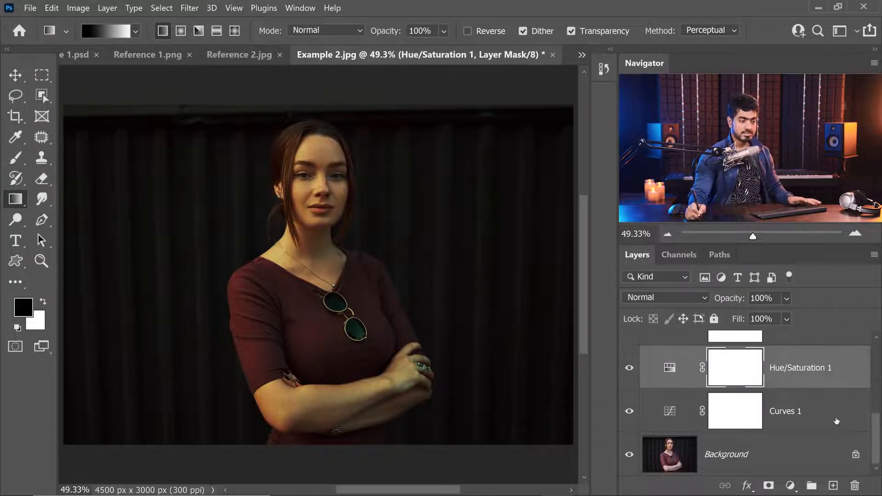
pyautogui.click(810, 412)
pyautogui.moveTo(875, 445); pyautogui.dragTo(876, 384)
pyautogui.keyDown('shift'); pyautogui.click(833, 416); pyautogui.keyUp('shift')
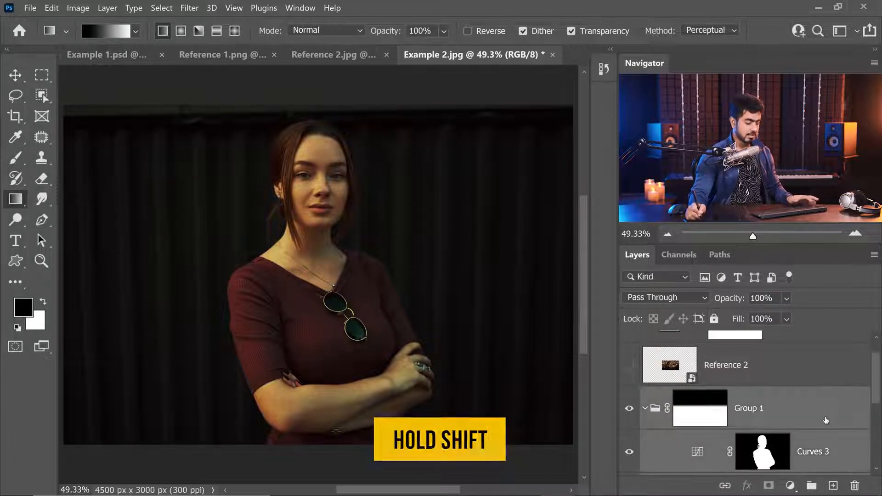
pyautogui.hotkey('ctrl', 'g')
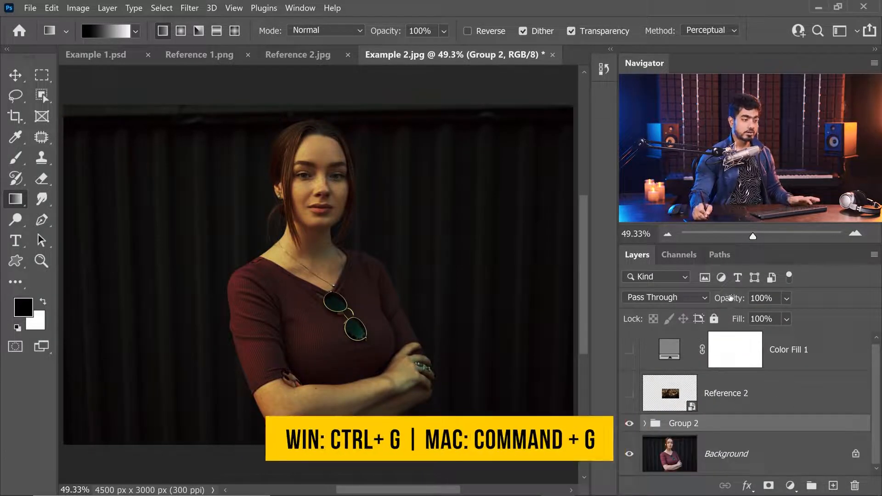
# Set the opacity of Group 2 to 86% and compare the portrait with and without the group
pyautogui.moveTo(730, 298); pyautogui.dragTo(723, 301)
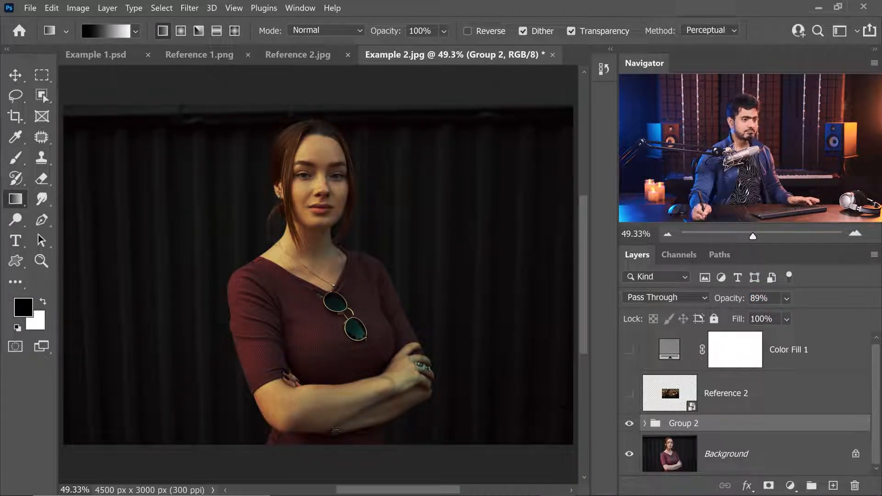
pyautogui.write('86')
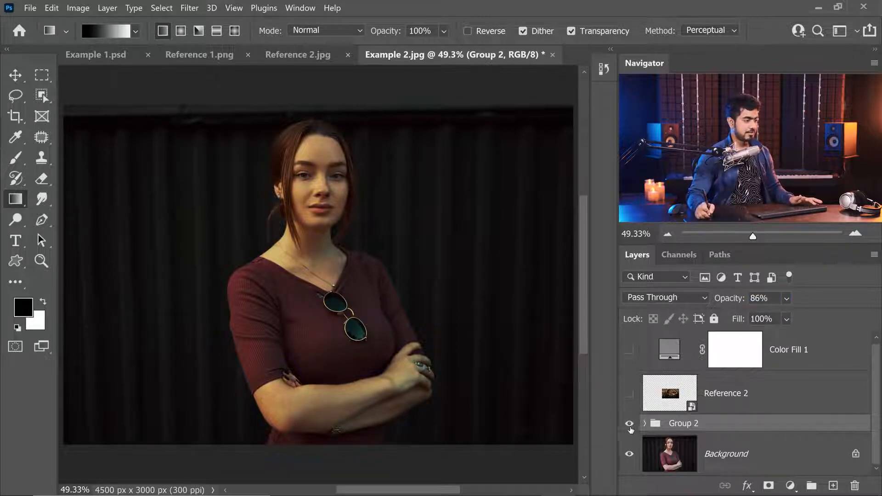
pyautogui.click(629, 423)
pyautogui.click(629, 423)
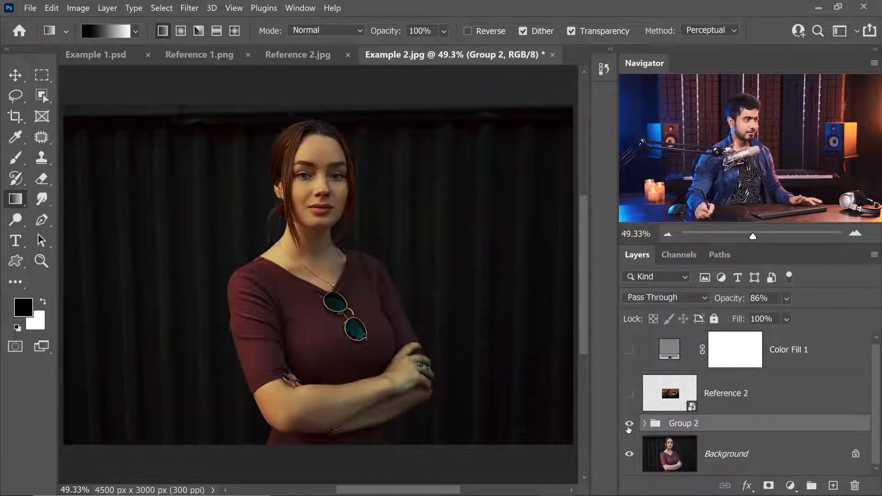